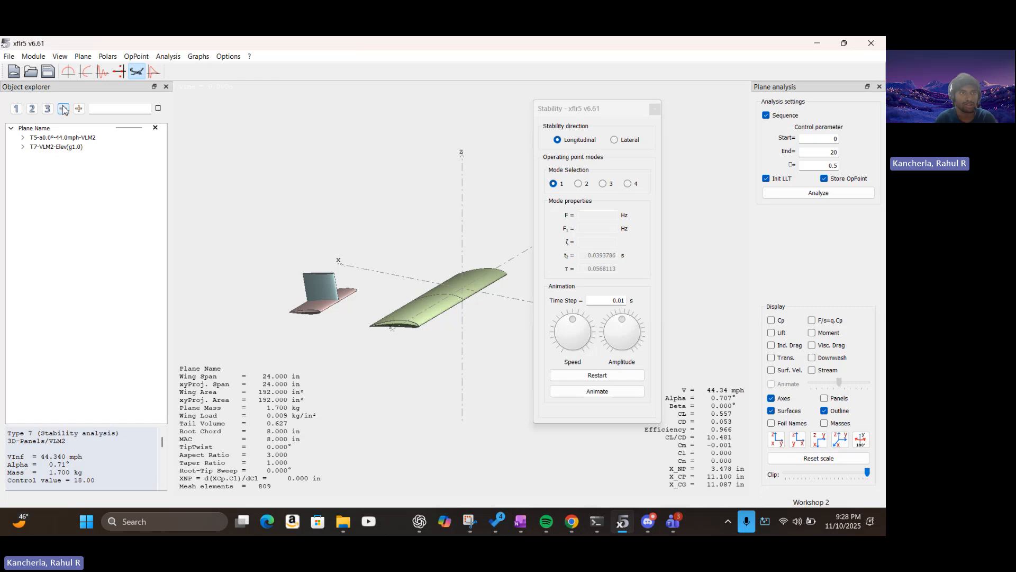
- Switch to XFoil Direct Analysis, collapse the NACA 0012 polar list, and save the project
click(33, 57)
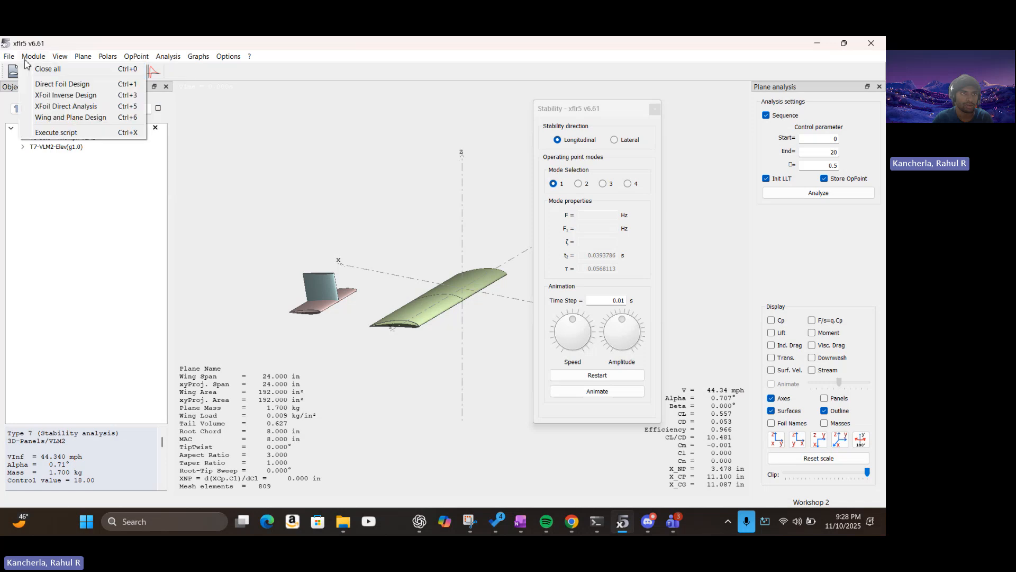
click(47, 107)
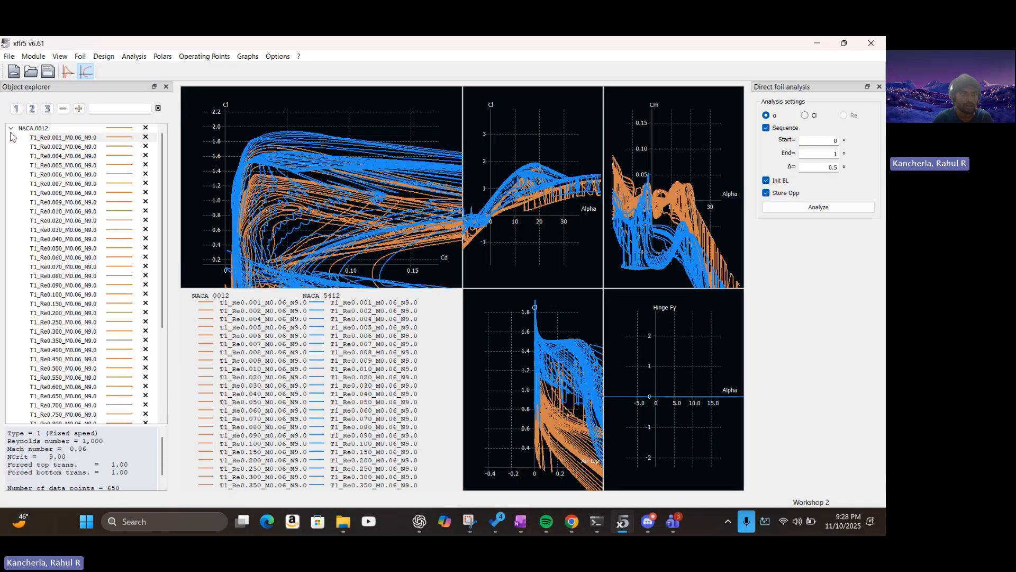
click(10, 129)
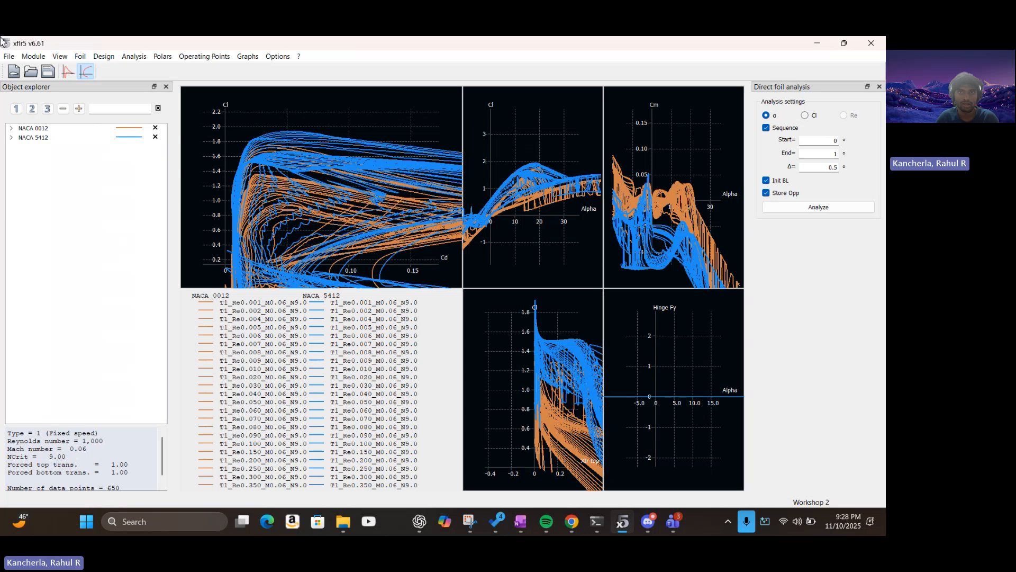
key(ctrl+s)
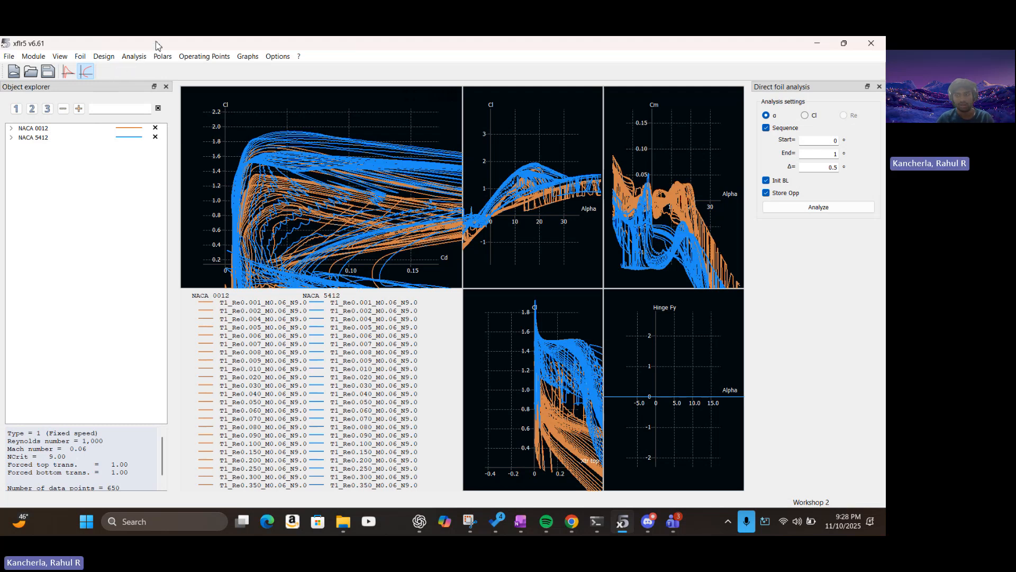
- Open the foil batch analysis and examine the full list of Reynolds numbers with their Mach and NCrit values for NACA 0012
click(134, 57)
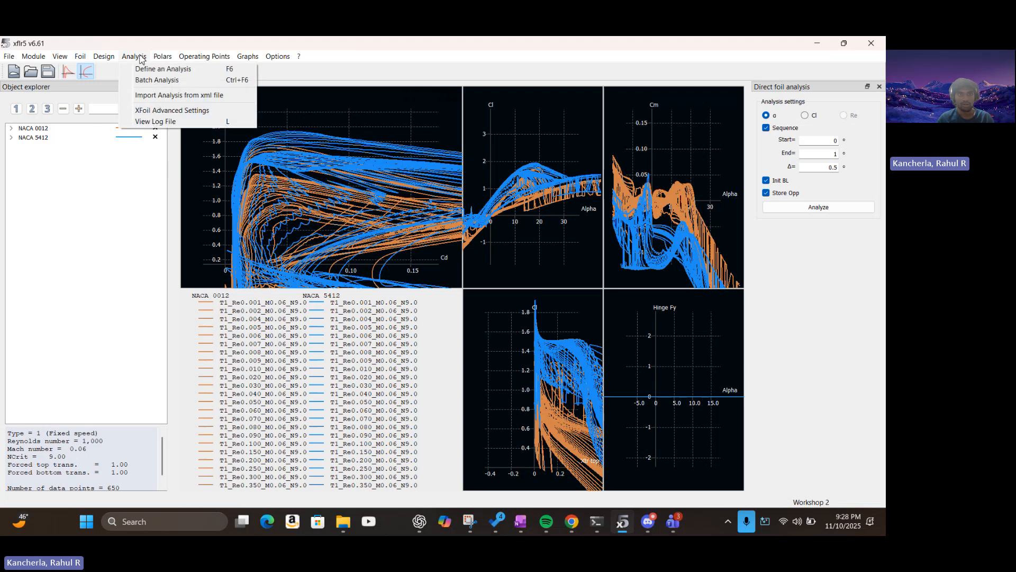
click(157, 80)
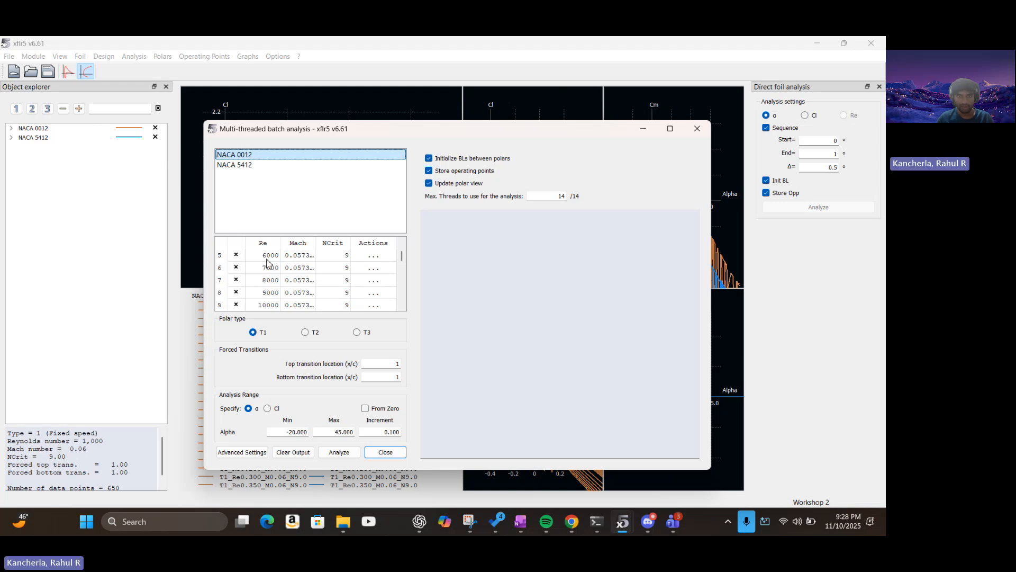
scroll(267, 262, down, 4)
scroll(267, 262, down, 3)
scroll(267, 262, down, 5)
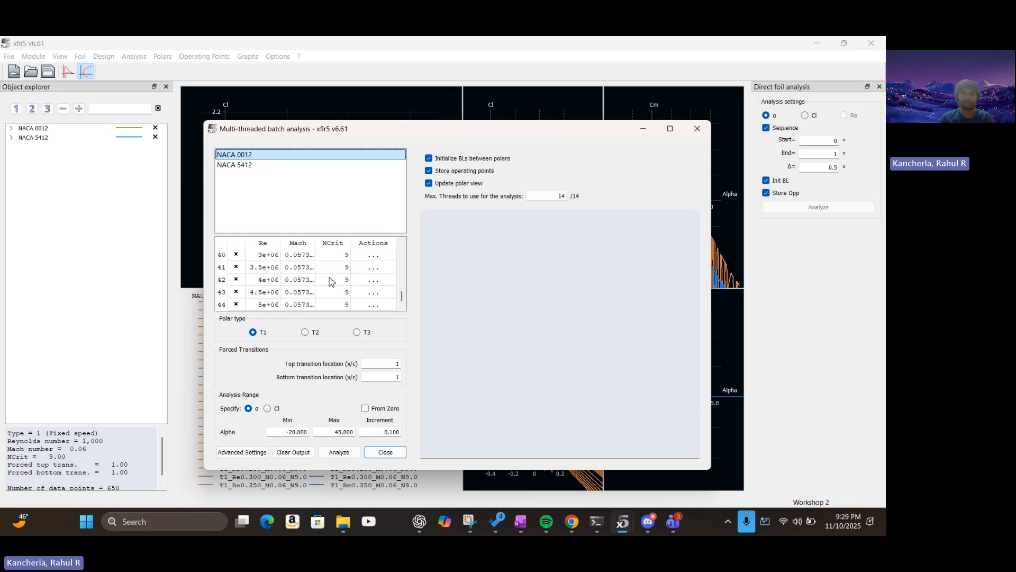
scroll(328, 257, up, 3)
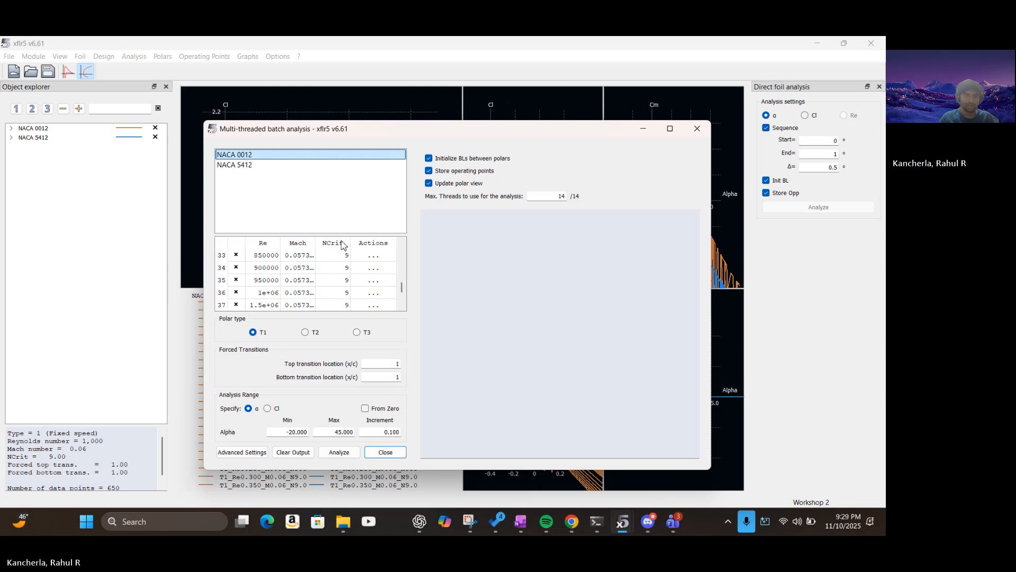
scroll(291, 265, up, 10)
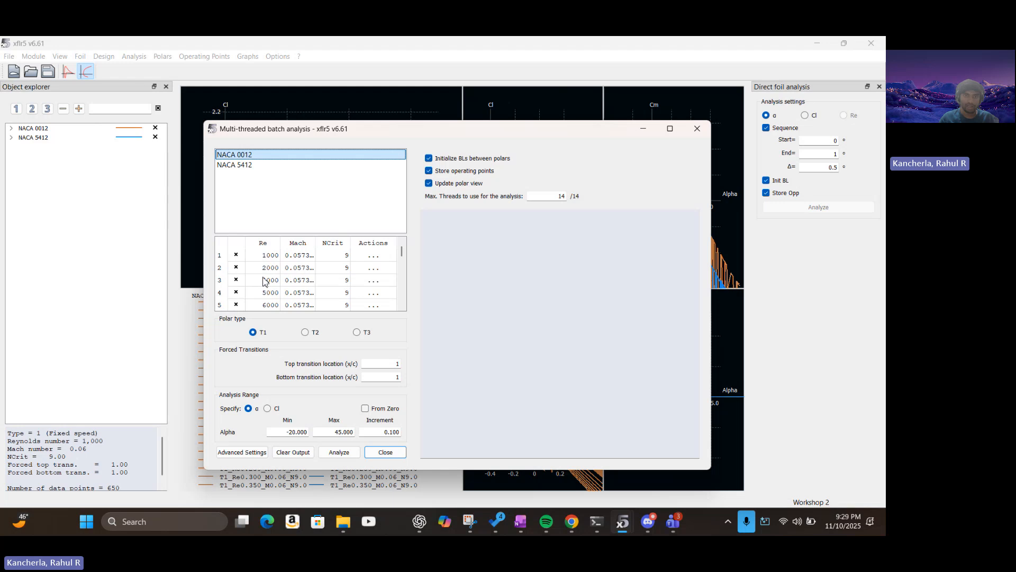
scroll(267, 267, down, 12)
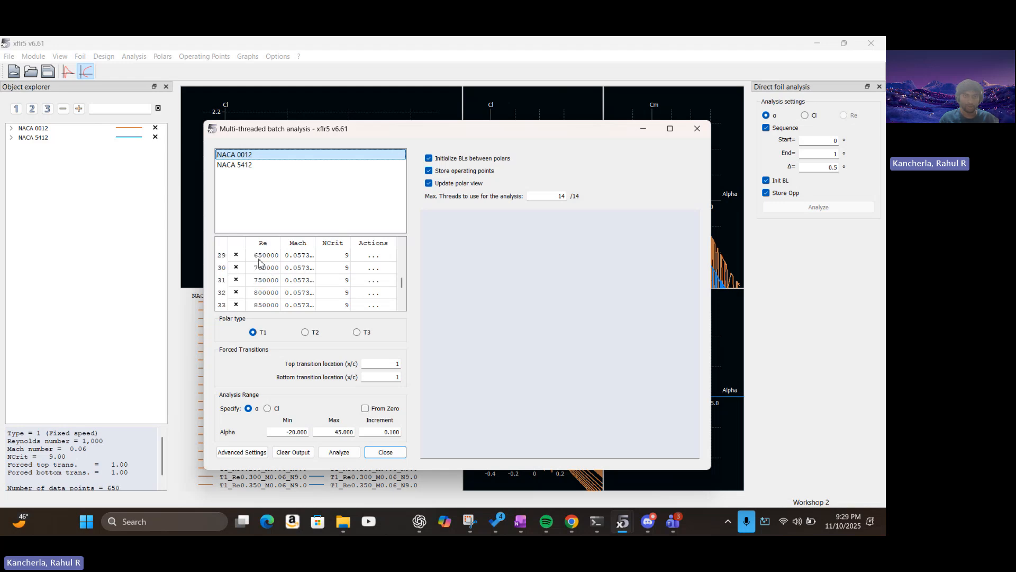
scroll(259, 297, up, 12)
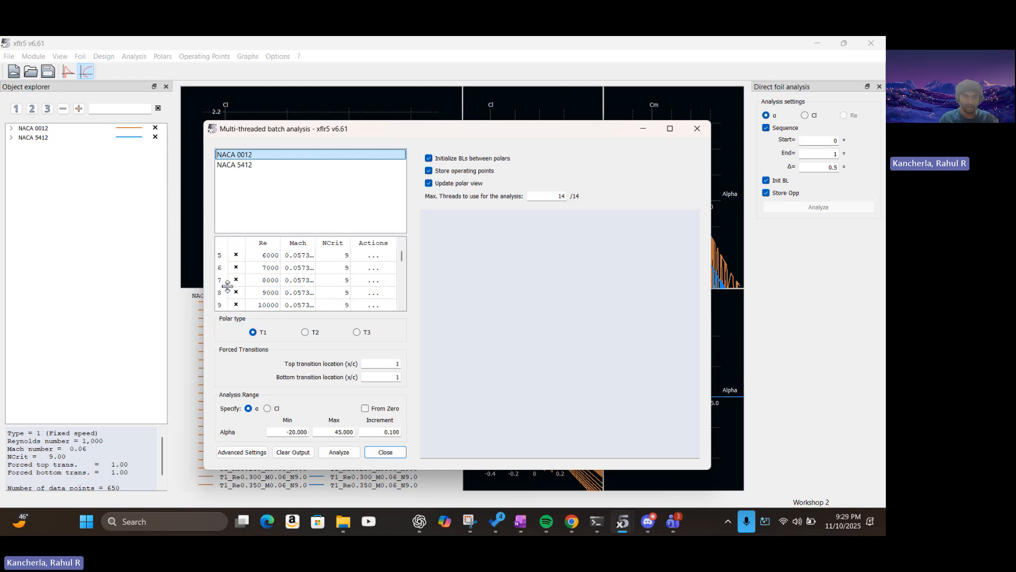
scroll(219, 264, down, 13)
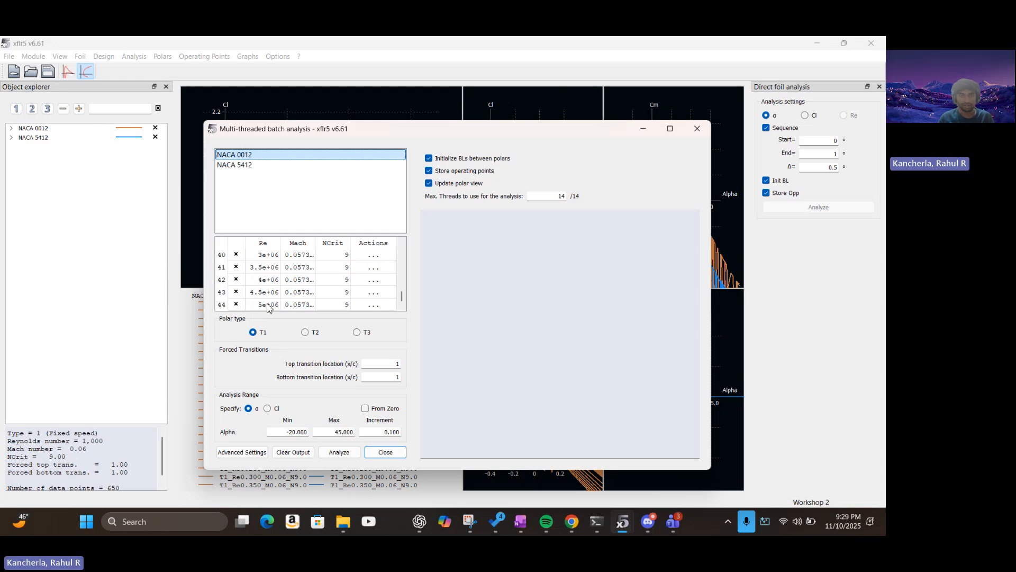
scroll(268, 306, up, 5)
scroll(268, 302, up, 8)
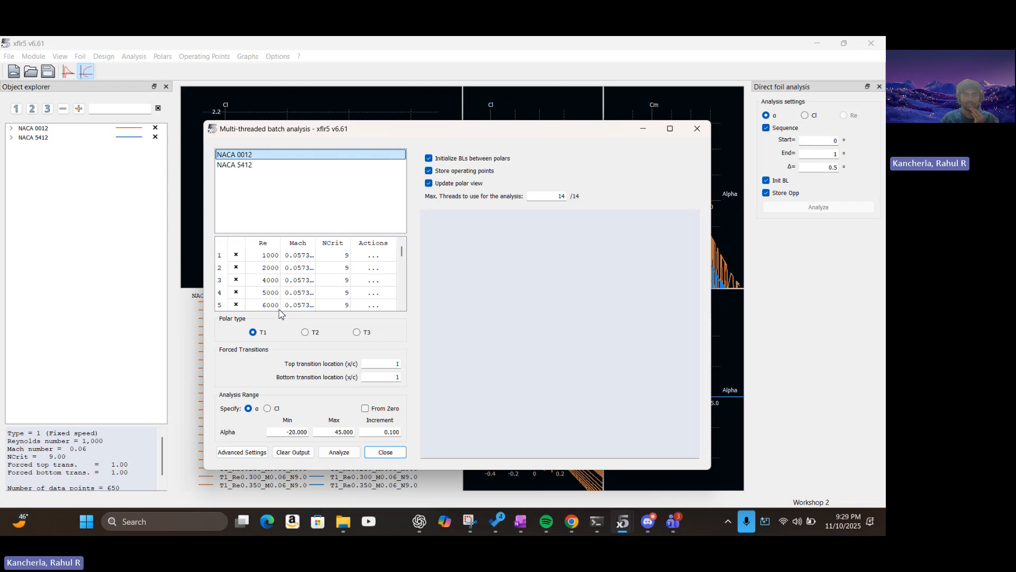
- Examine the insert and delete options for rows of the batch analysis Reynolds table, and close the analysis without running it
double_click(270, 305)
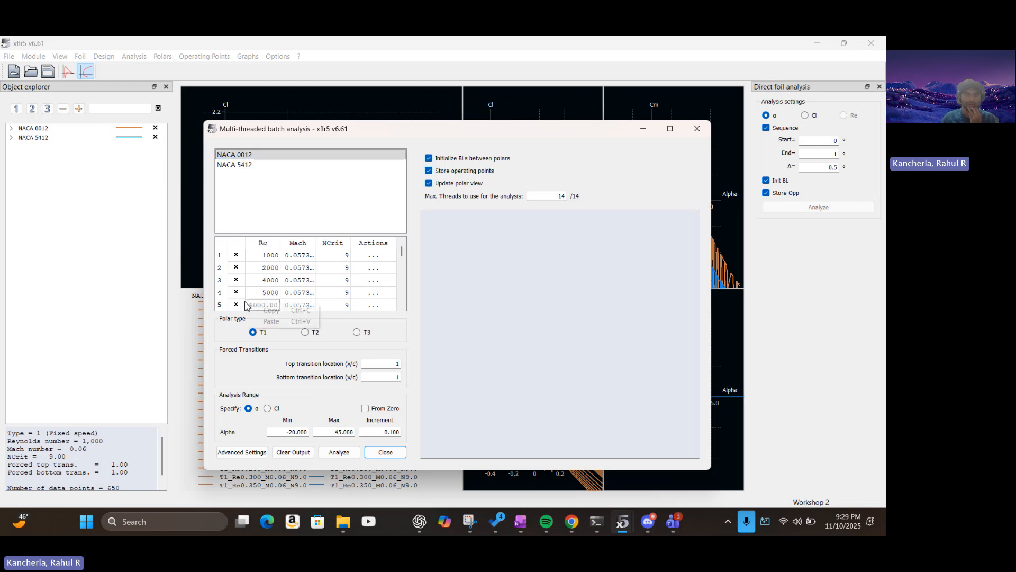
right_click(263, 306)
click(382, 294)
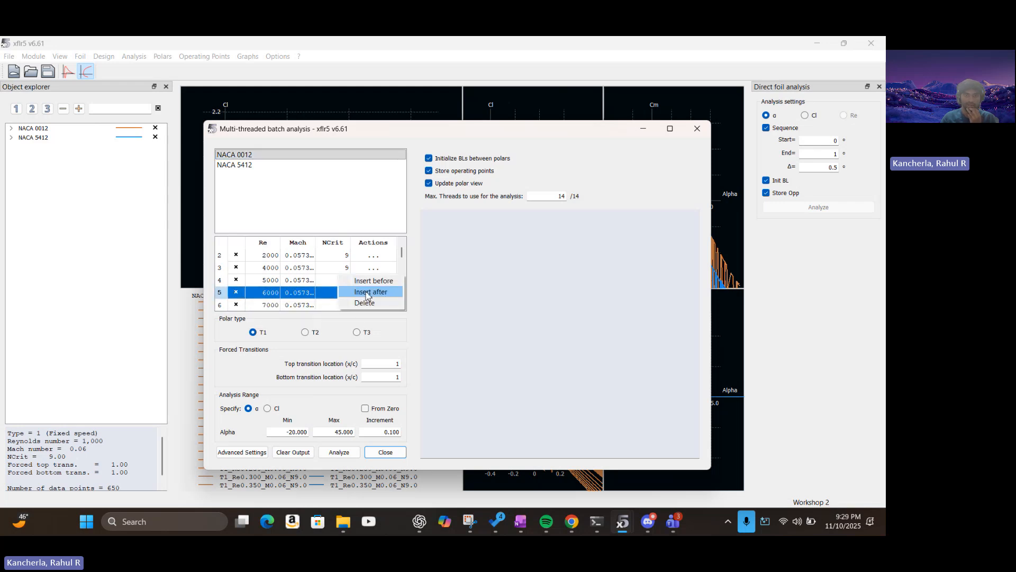
click(357, 255)
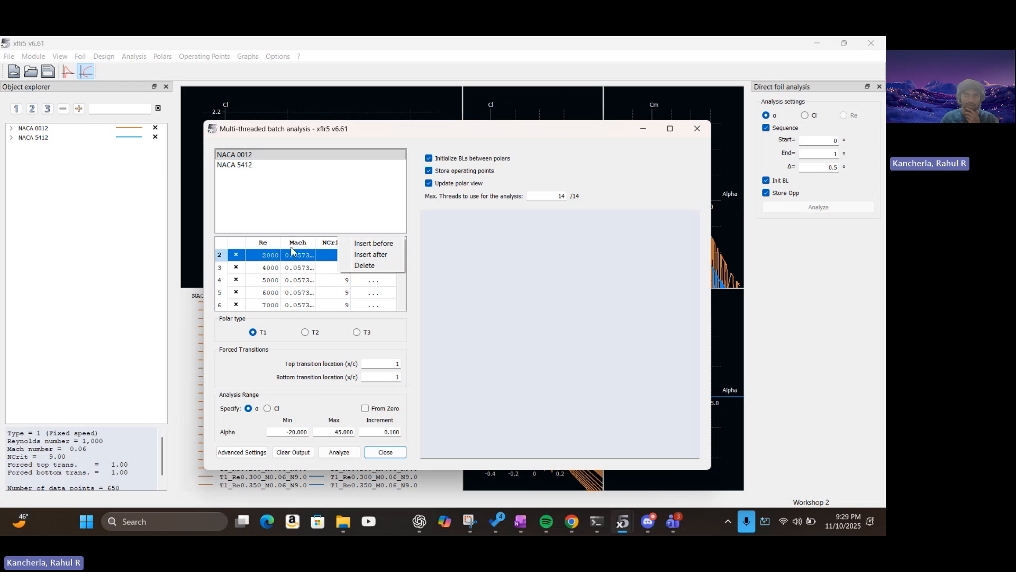
click(242, 244)
click(239, 243)
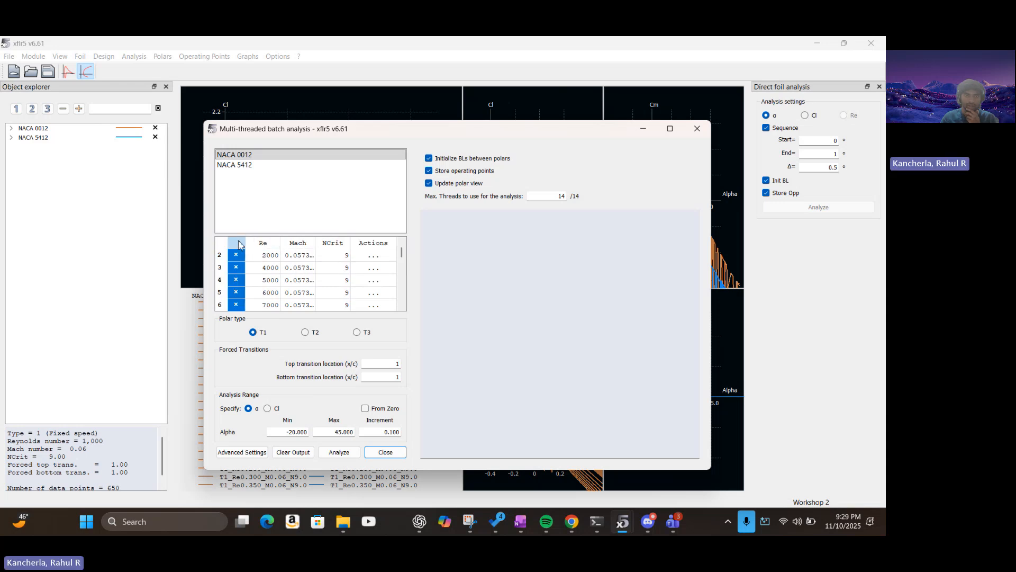
click(219, 245)
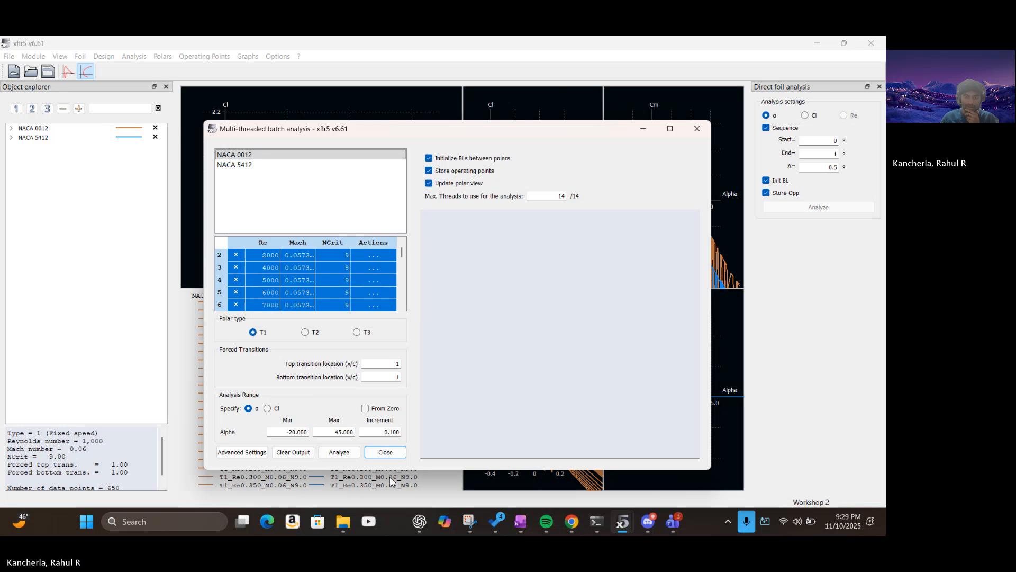
click(385, 451)
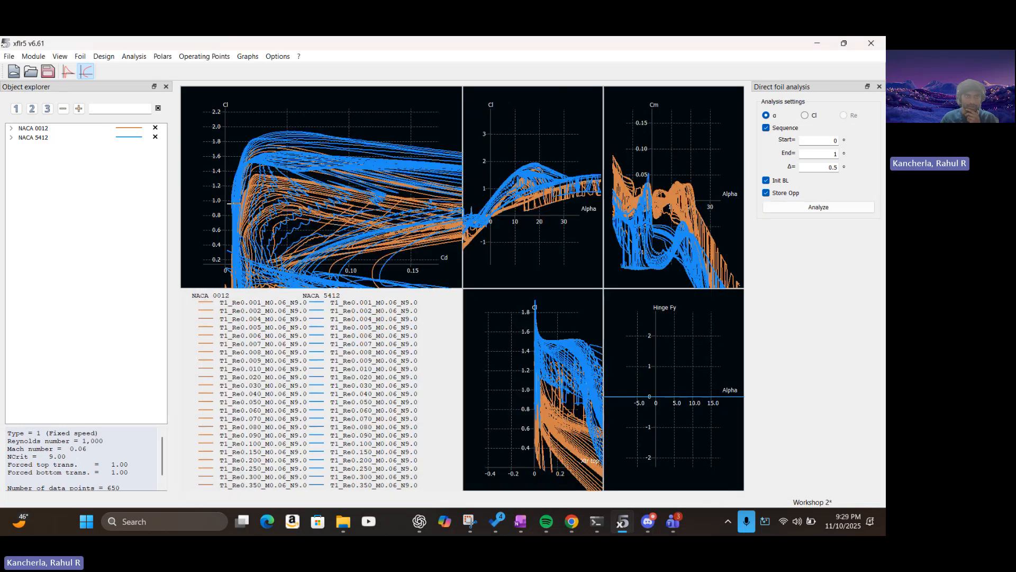
- Save the Workshop 2 project and recheck the batch analysis settings, saving again after closing them
click(53, 69)
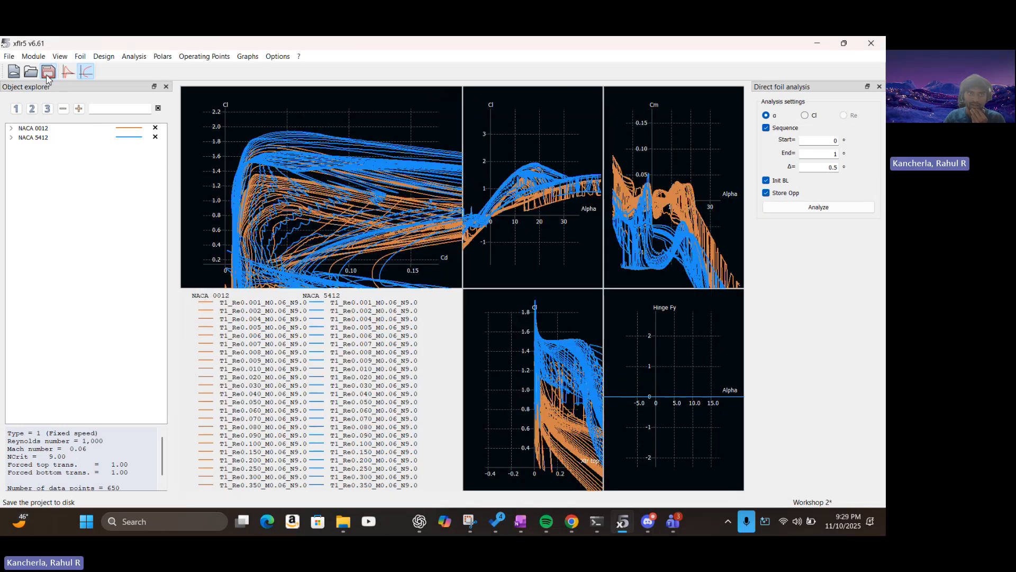
click(135, 58)
click(156, 80)
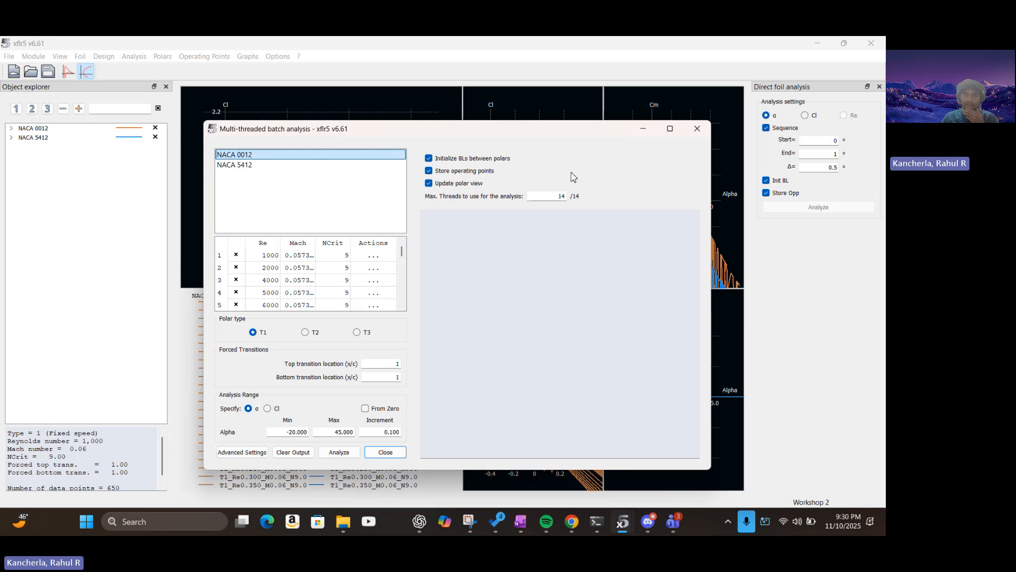
key(ctrl+s)
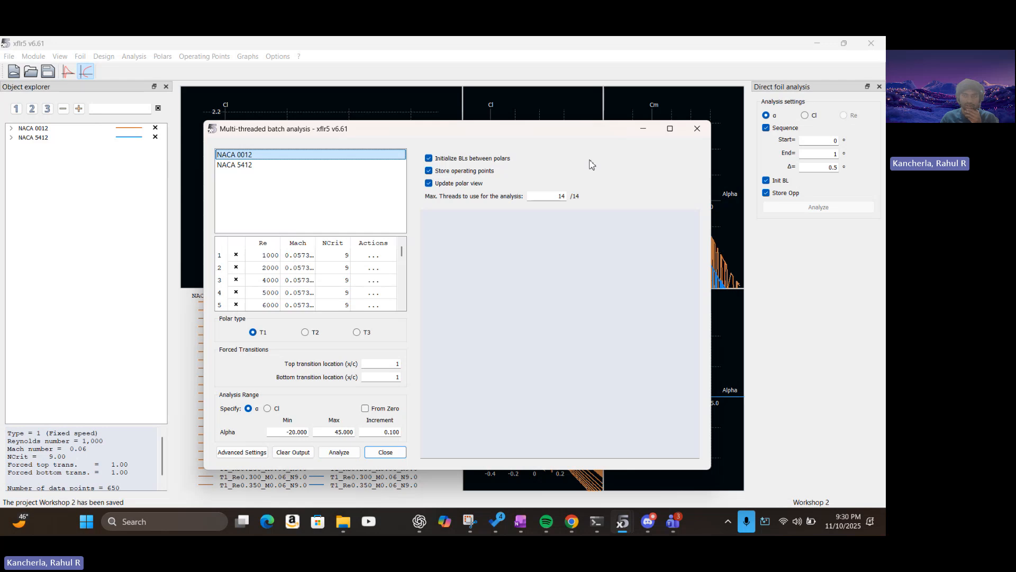
click(376, 452)
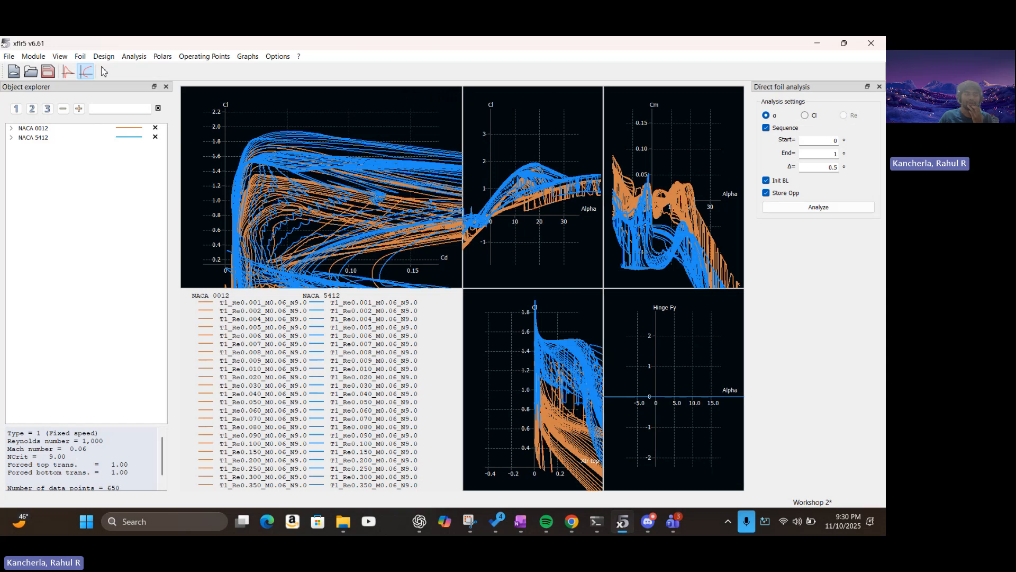
click(48, 74)
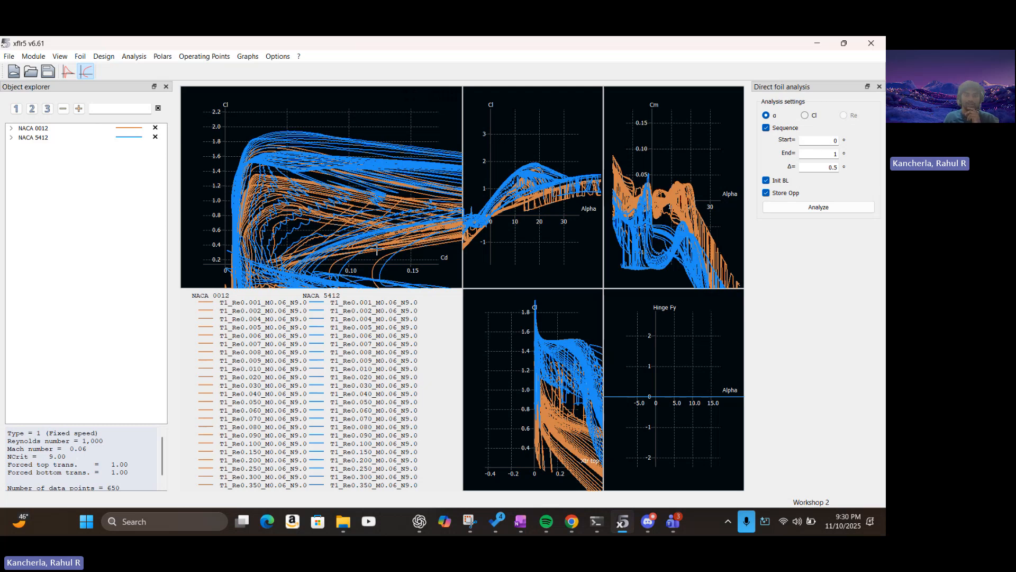
- Return to the Wing and Plane Design module
click(136, 58)
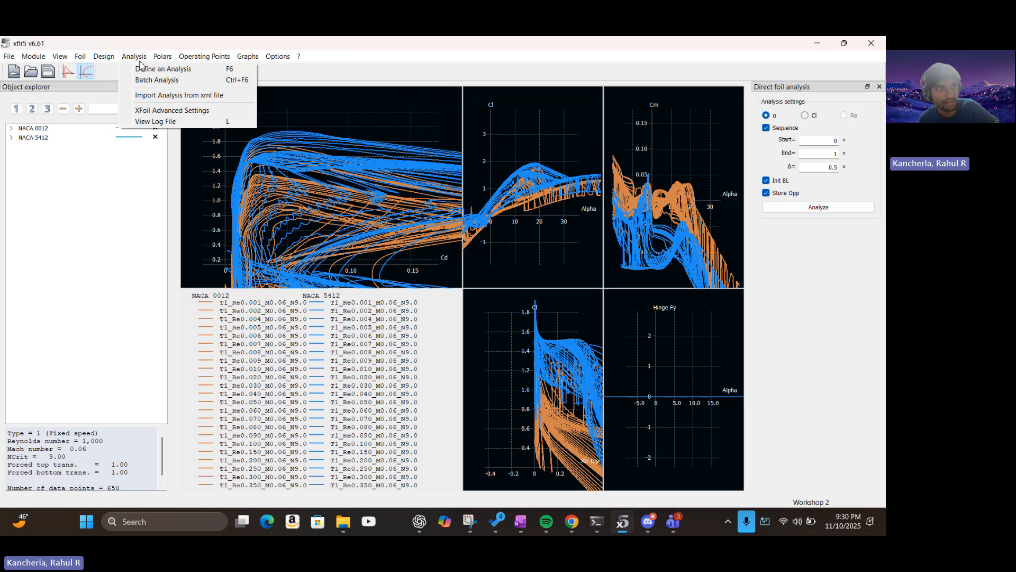
mouse_move(117, 63)
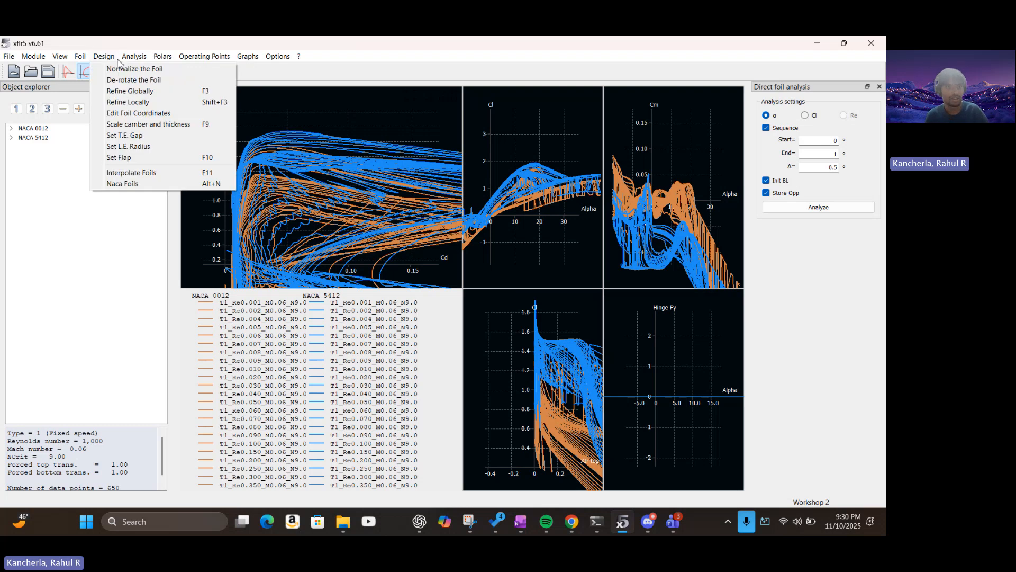
click(58, 58)
click(33, 56)
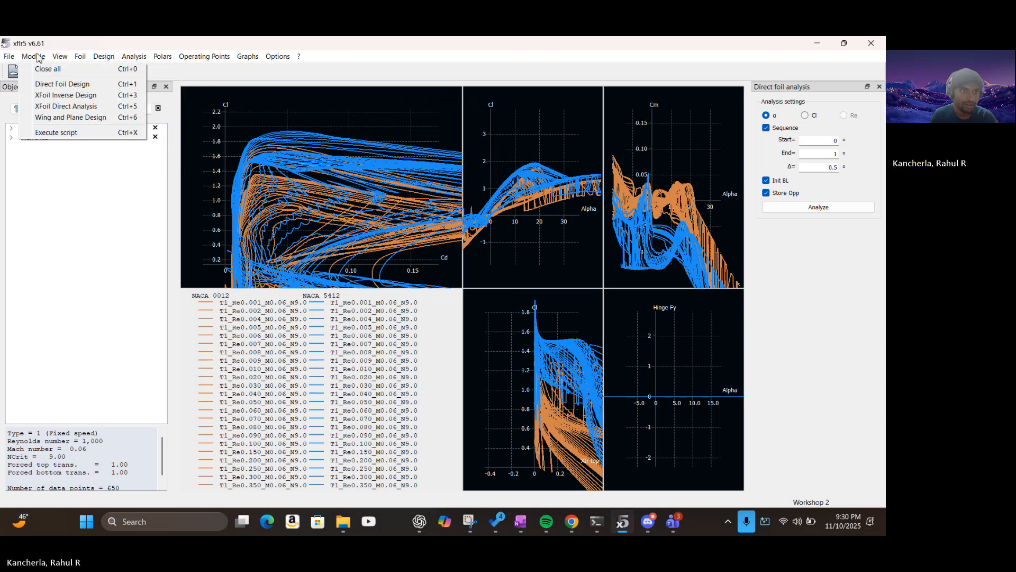
click(51, 118)
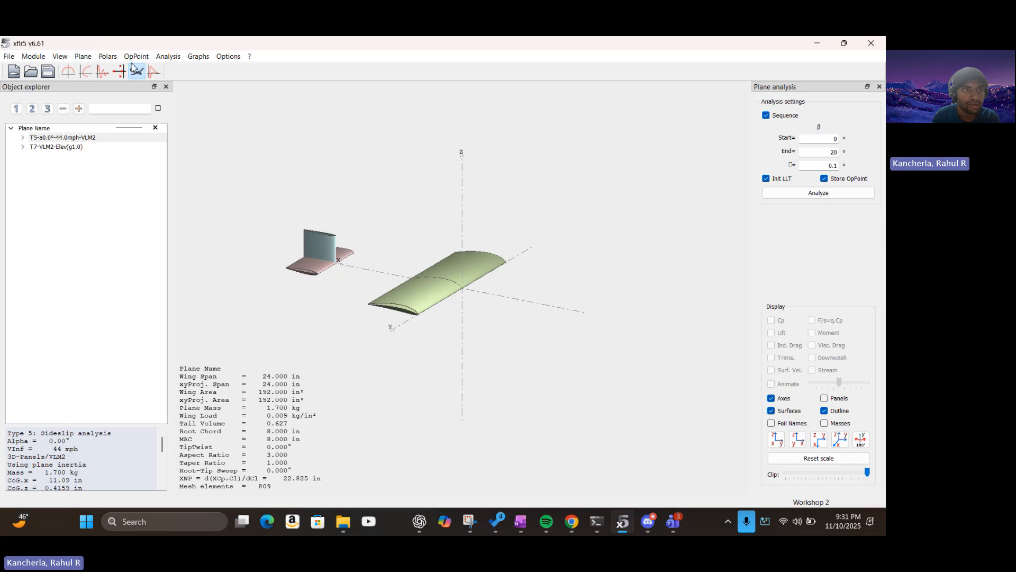
- Open the current plane for editing and review the main wing's section definition without changing it
click(84, 57)
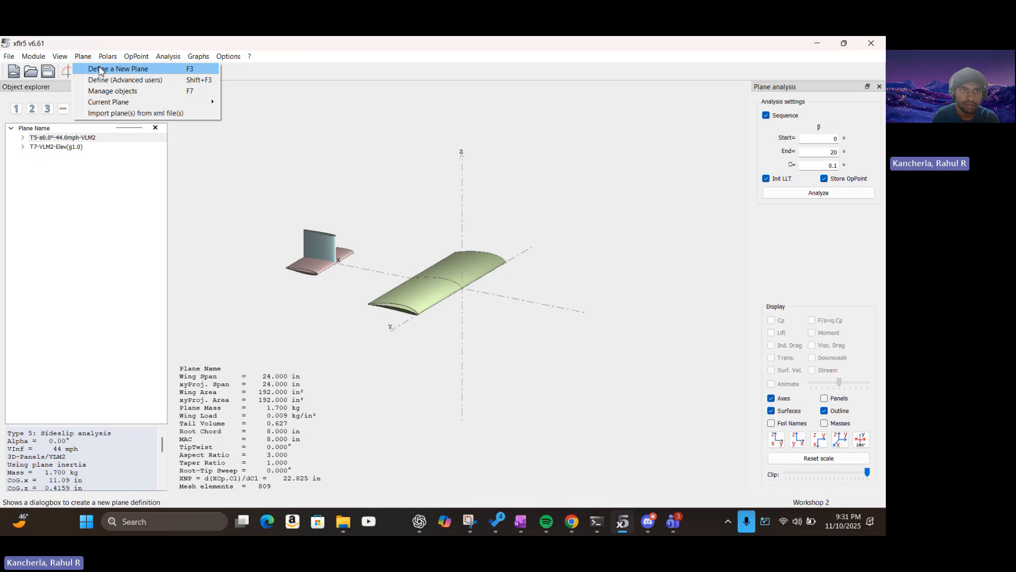
mouse_move(117, 102)
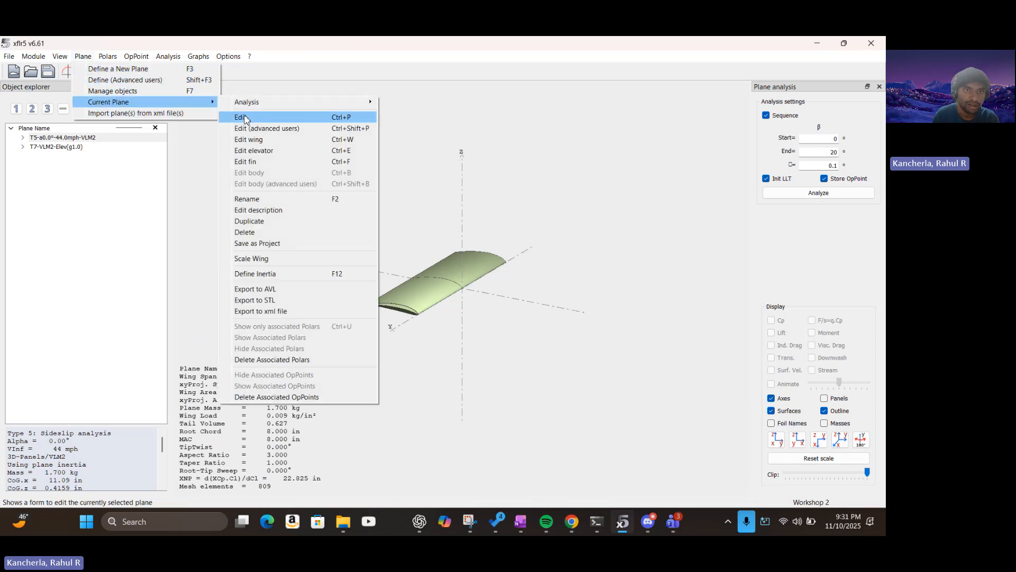
mouse_move(256, 105)
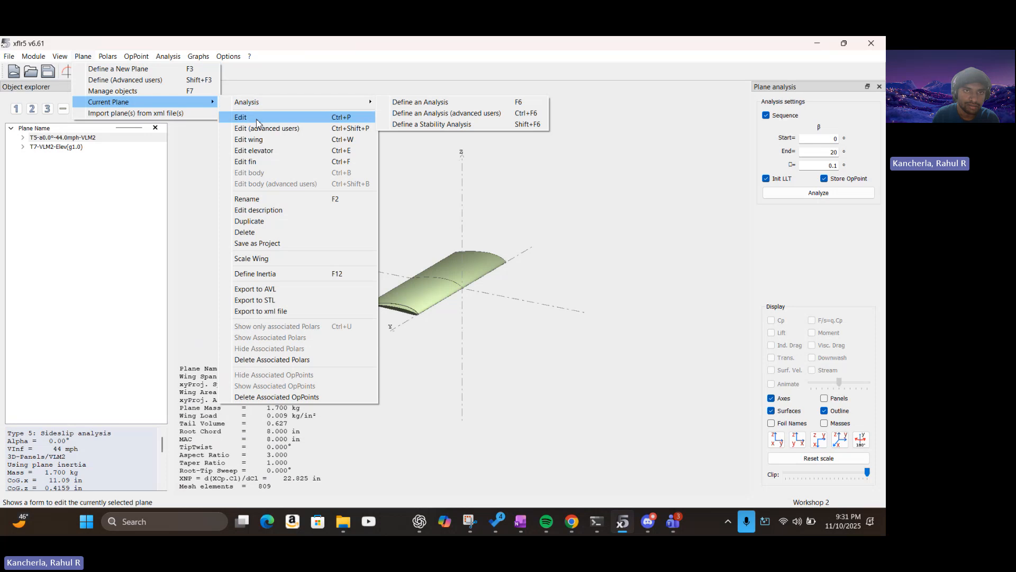
click(258, 119)
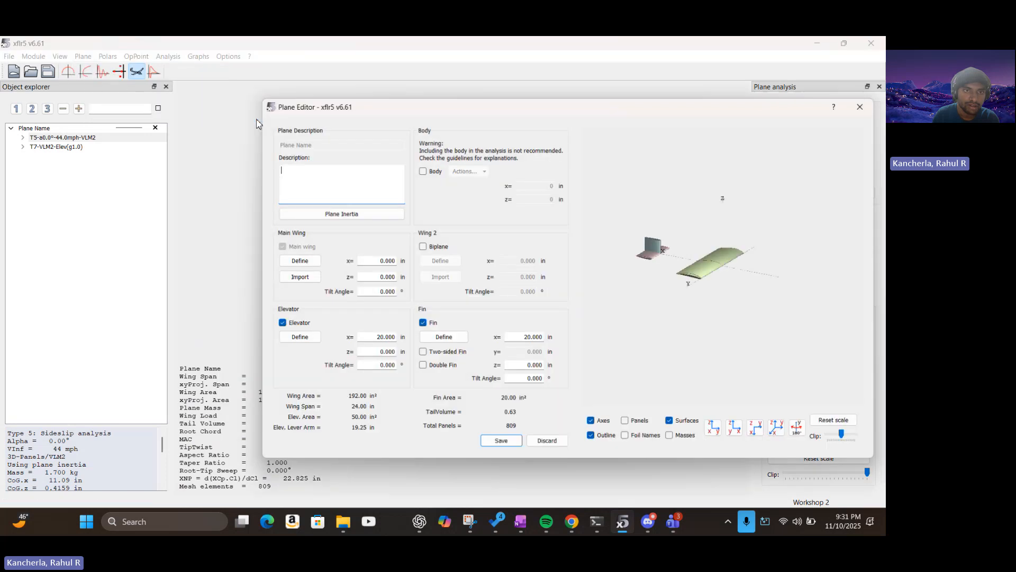
click(300, 261)
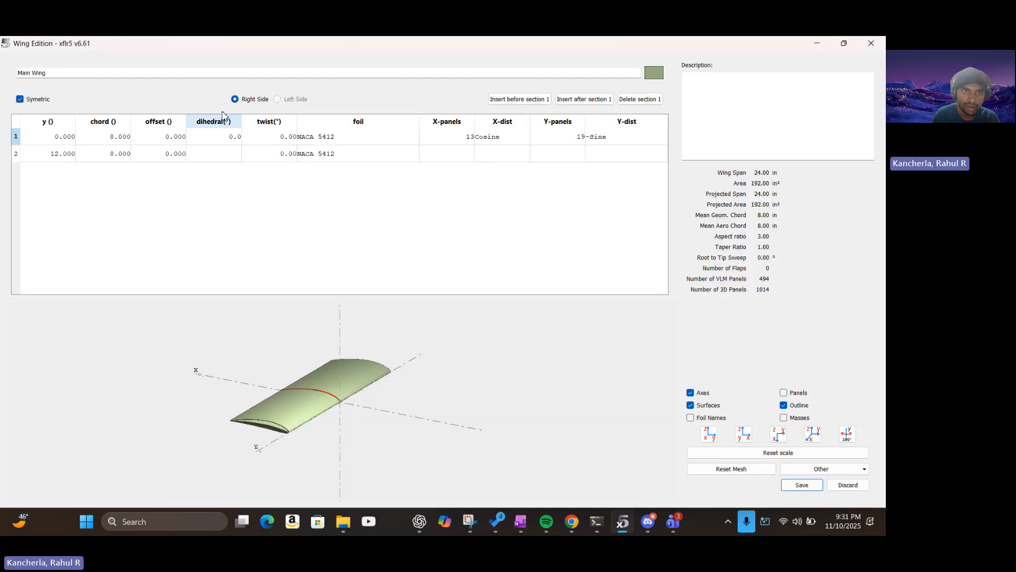
click(872, 44)
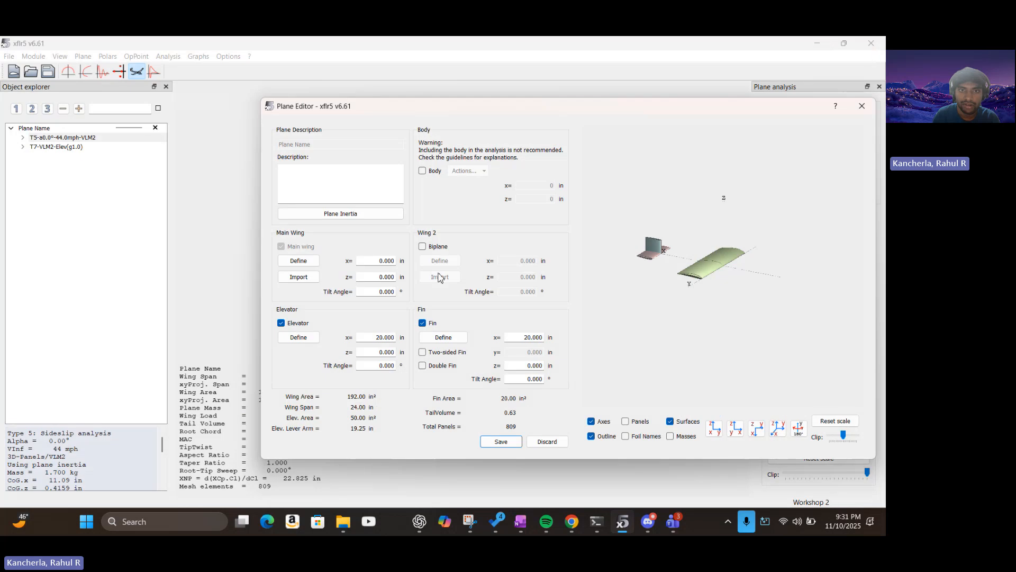
- Review the plane's inertia properties, including the main wing's mass, without changing them, and save the plane and the Workshop 2 project
click(336, 214)
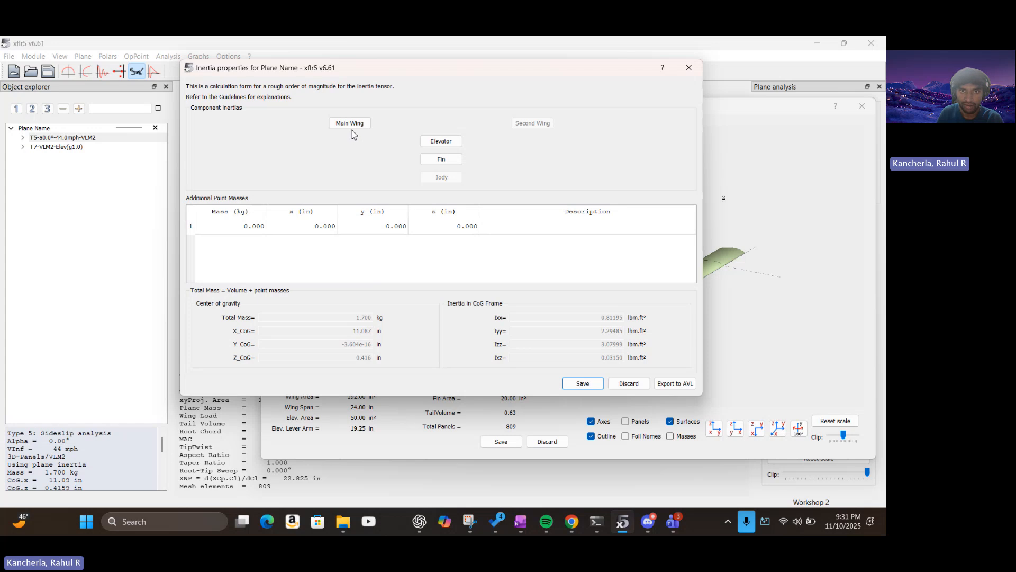
click(689, 68)
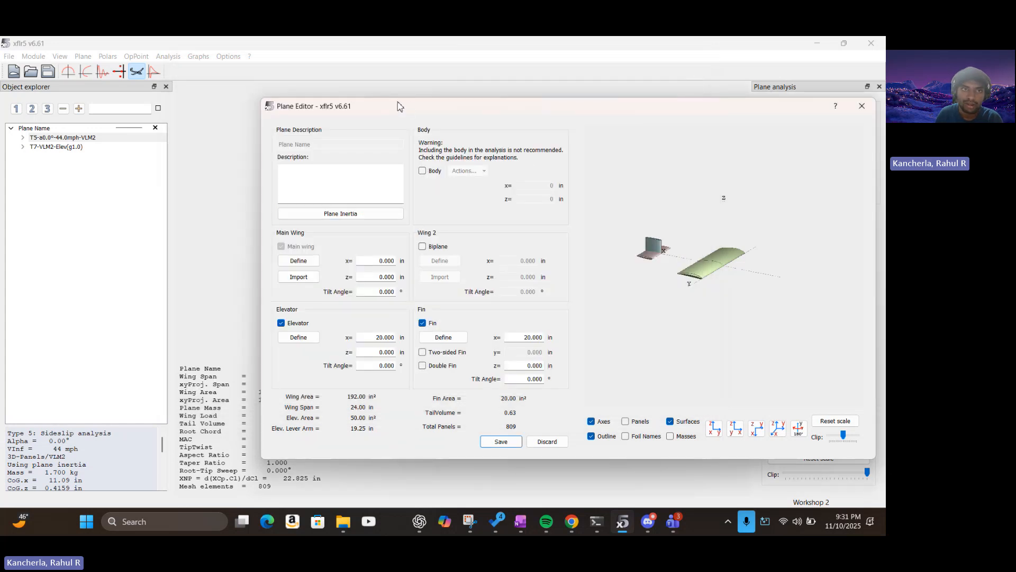
drag(400, 106, 266, 98)
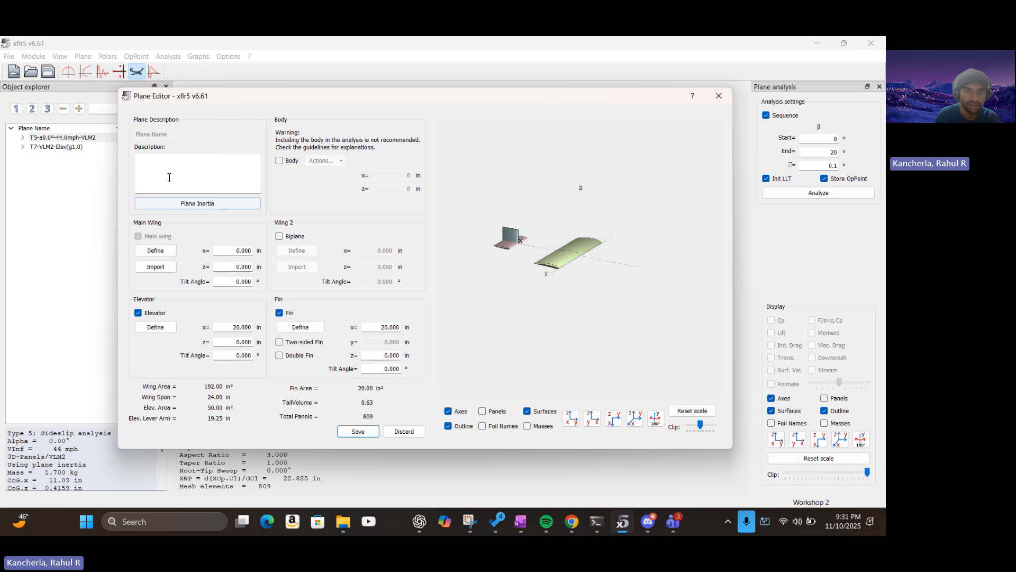
click(214, 206)
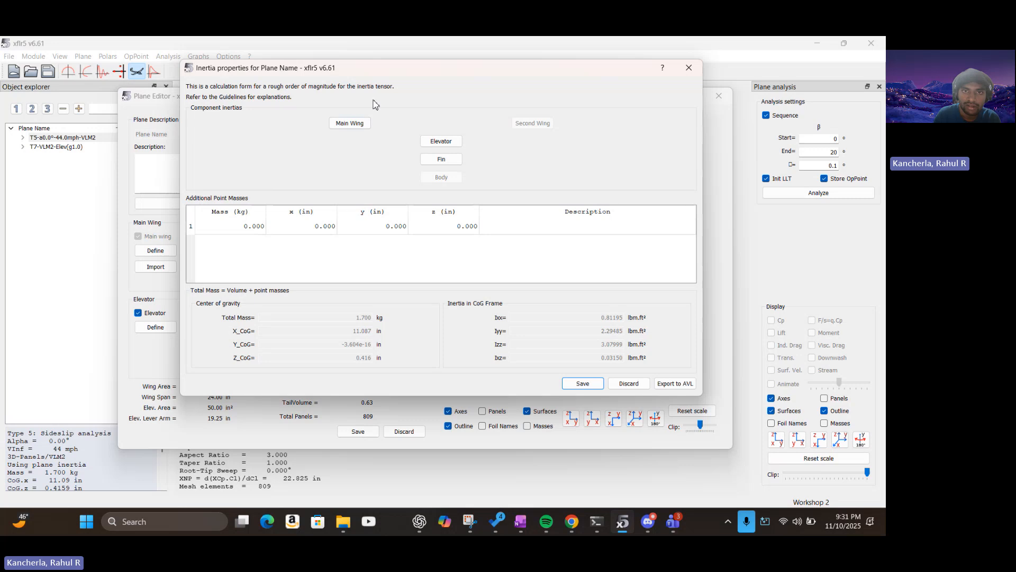
click(365, 129)
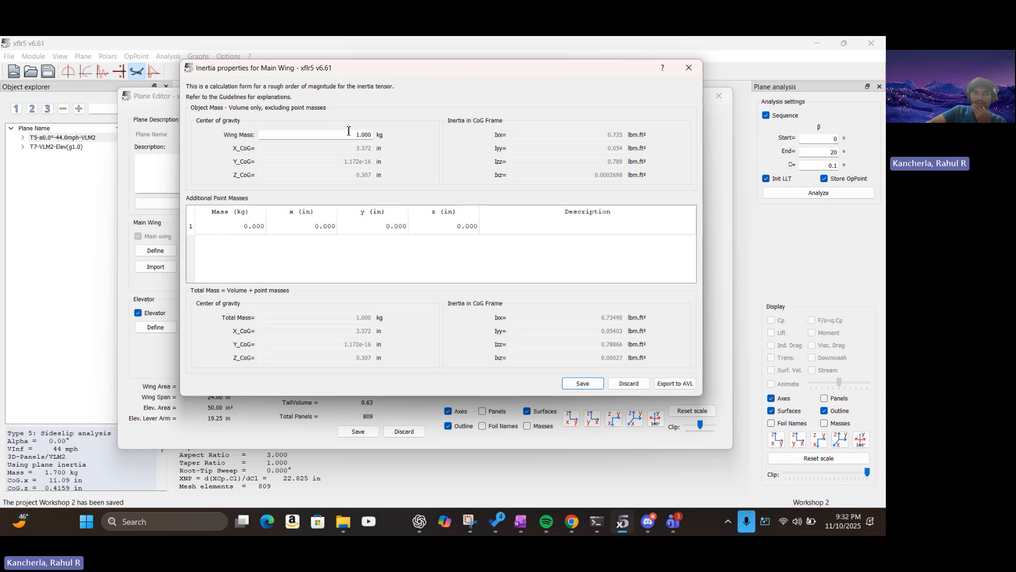
click(688, 69)
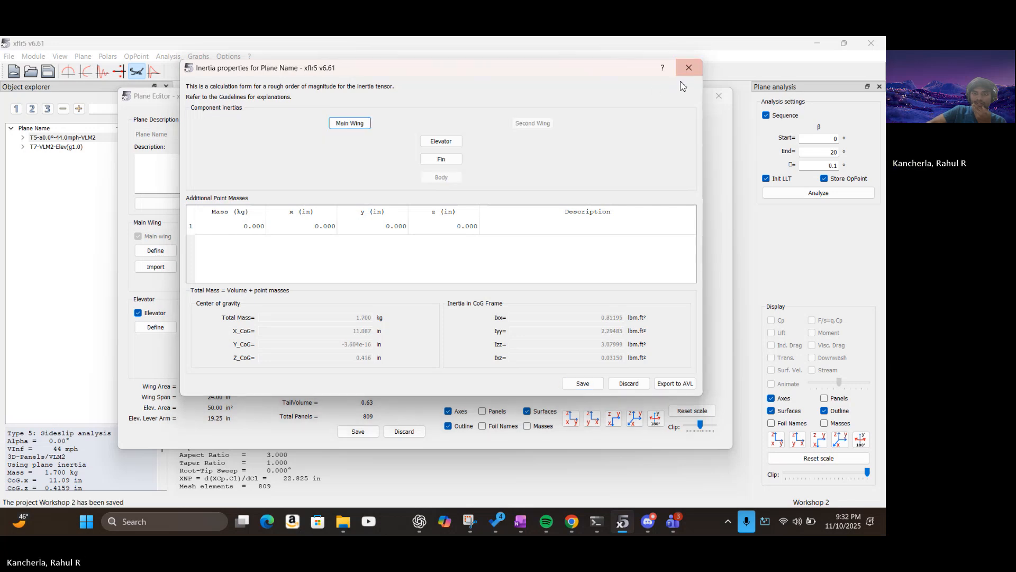
click(689, 68)
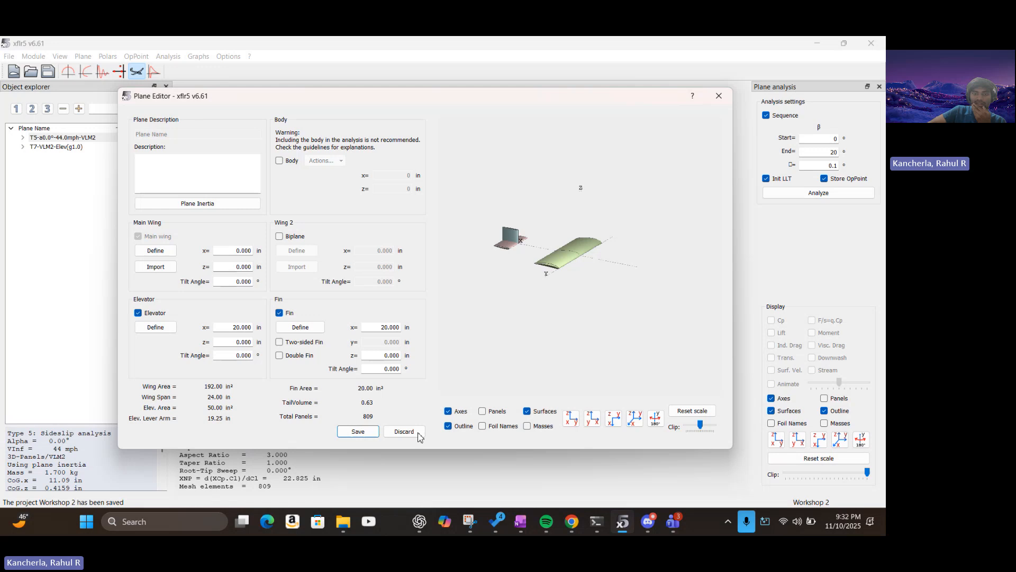
click(358, 432)
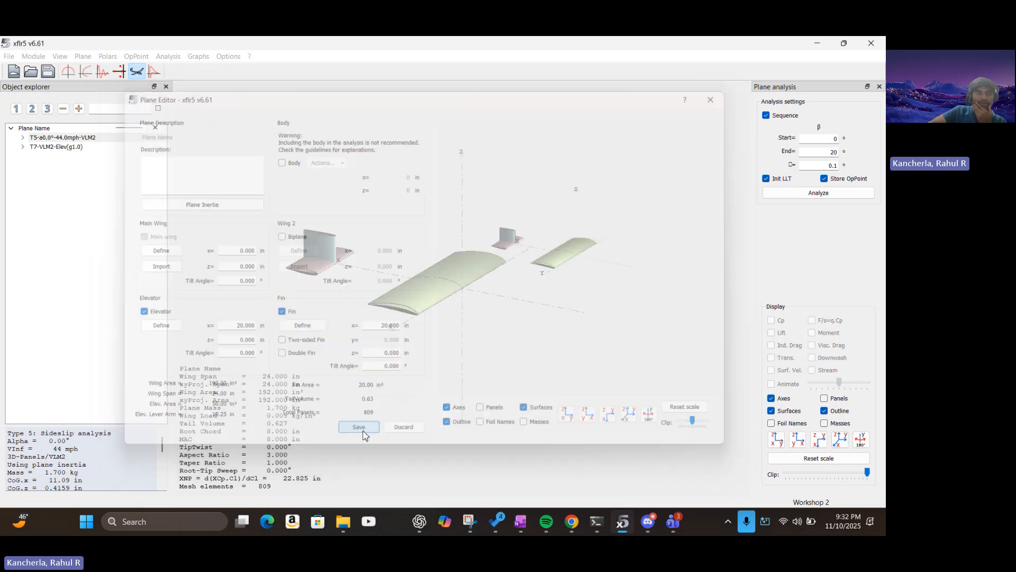
click(51, 71)
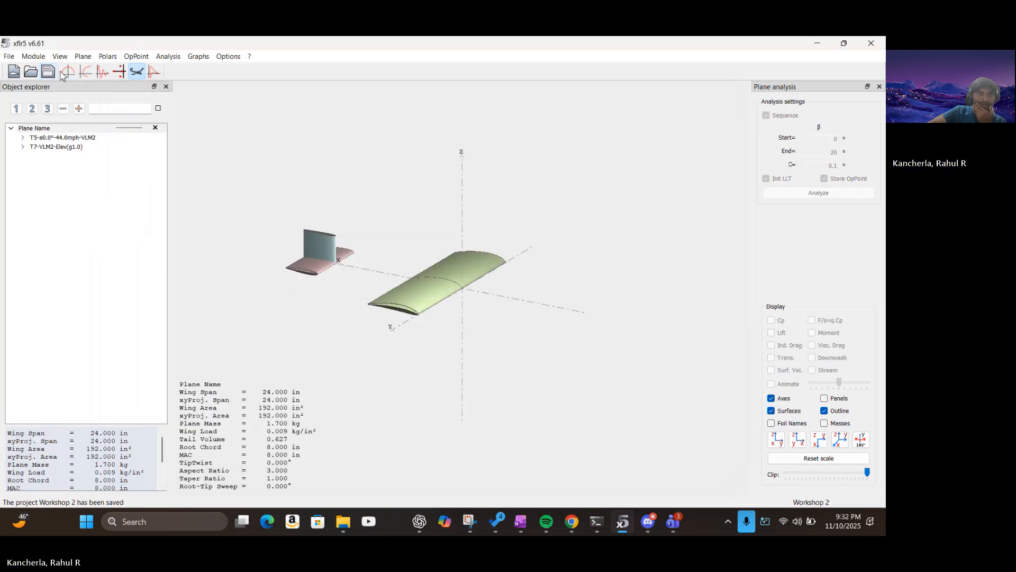
- Start a new plane definition, examine its default plane and main wing inertia properties, and close it without saving
click(84, 58)
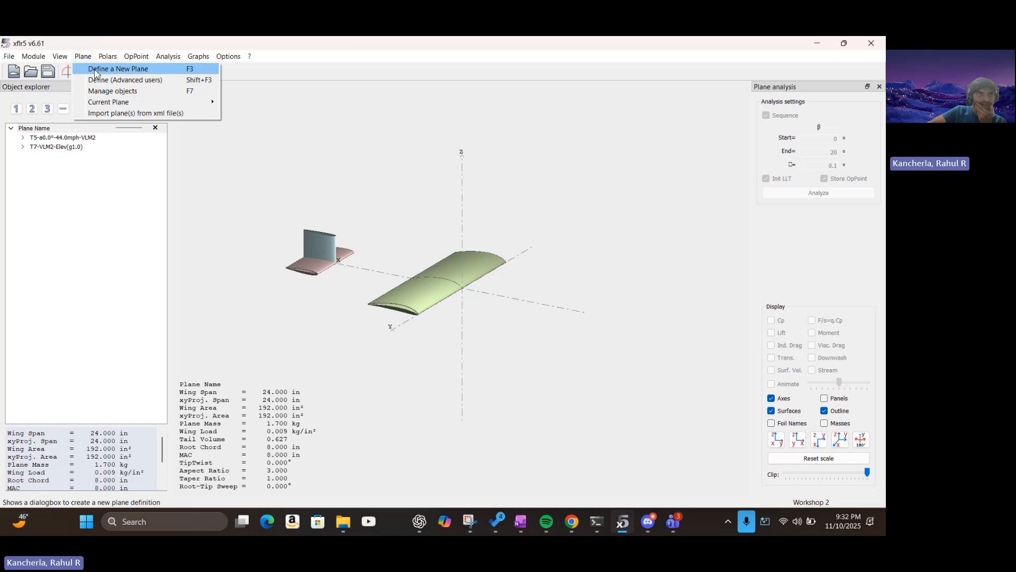
click(96, 69)
click(215, 204)
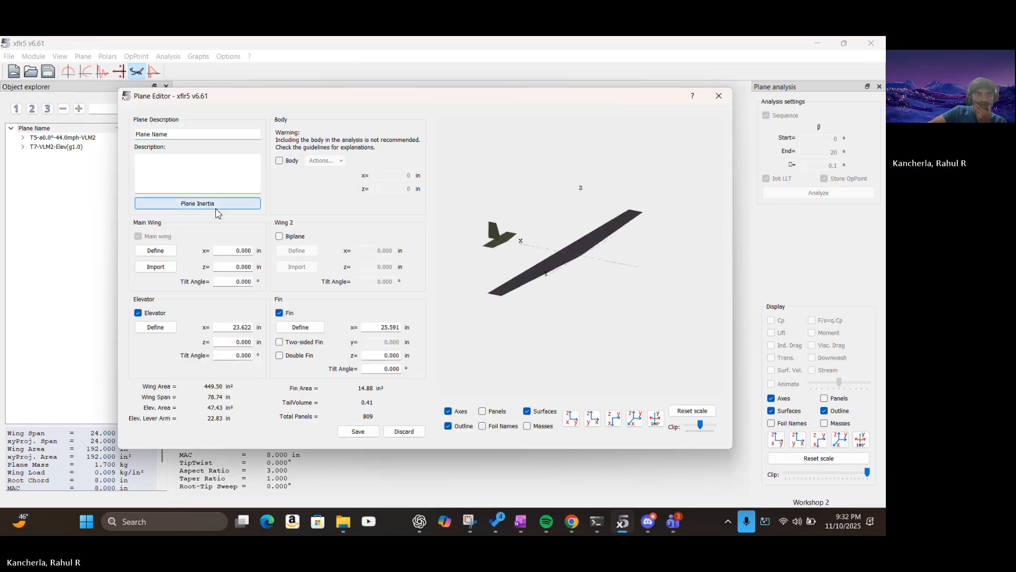
click(333, 124)
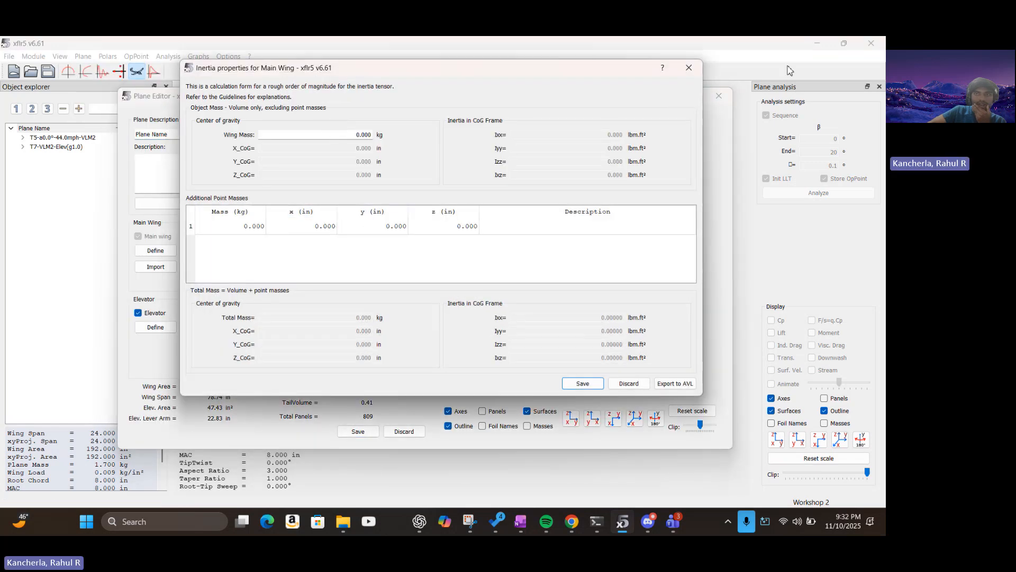
click(689, 71)
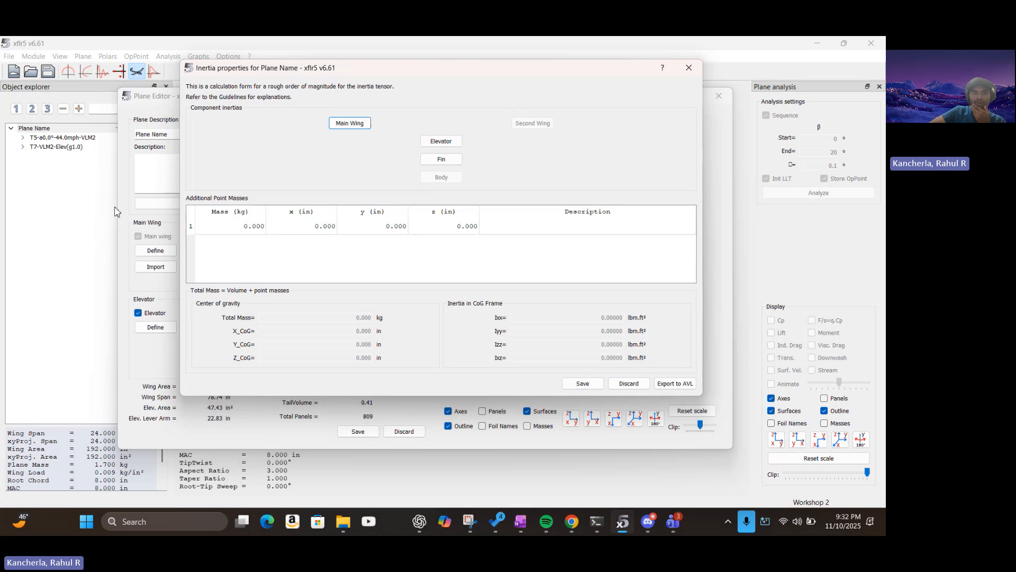
click(682, 74)
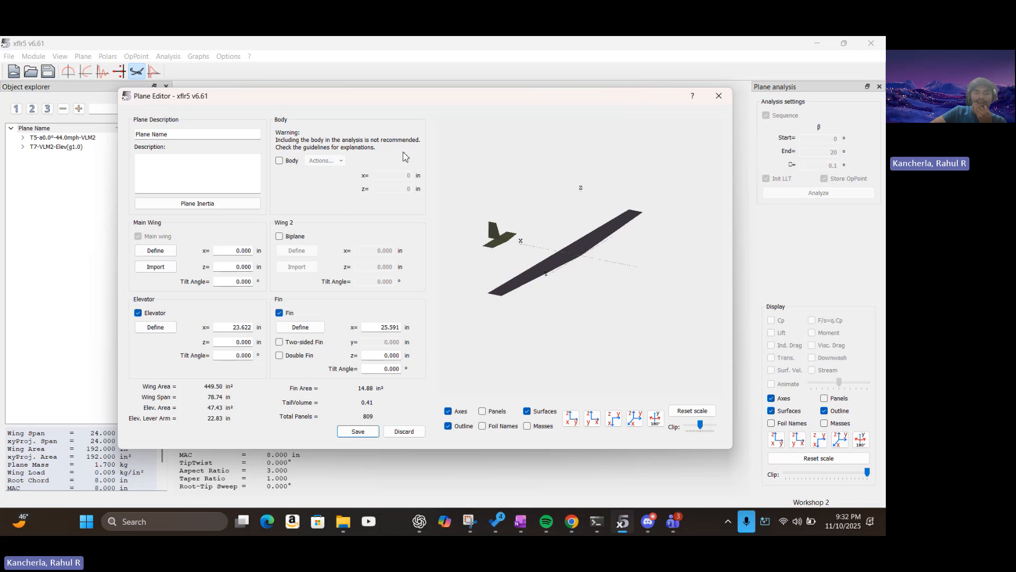
click(718, 96)
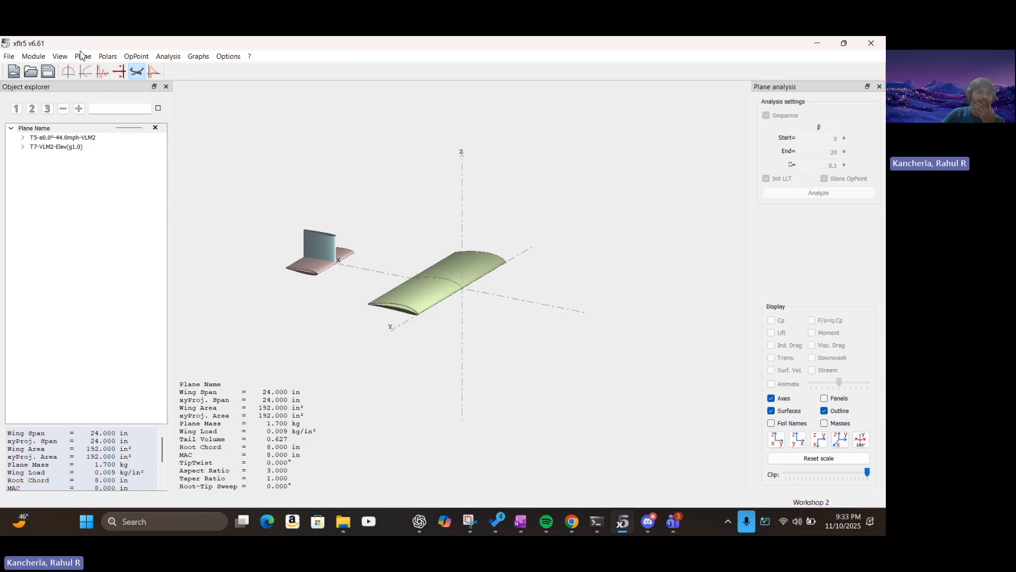
- Open the existing plane for editing from the list of project objects
right_click(96, 130)
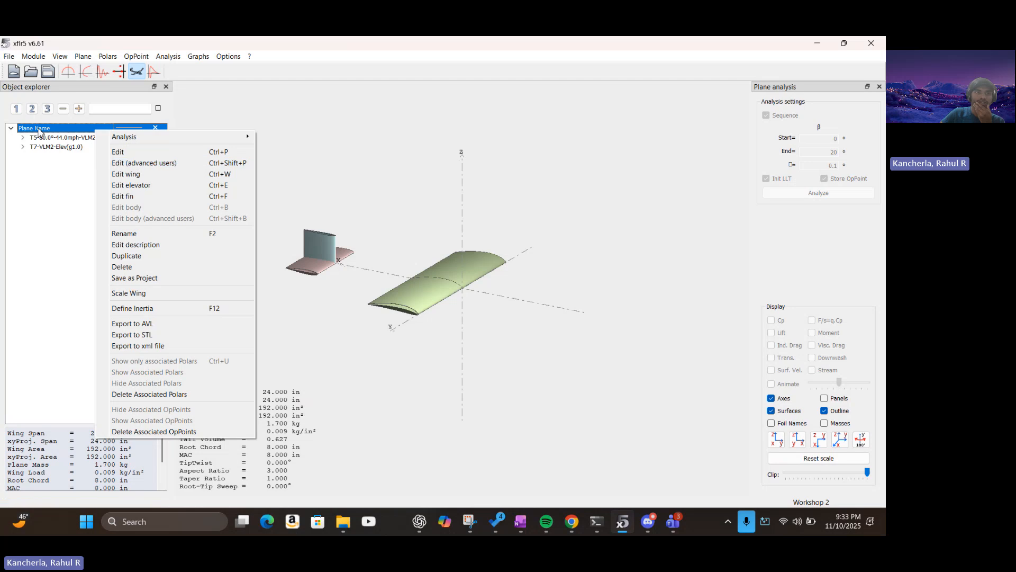
click(41, 199)
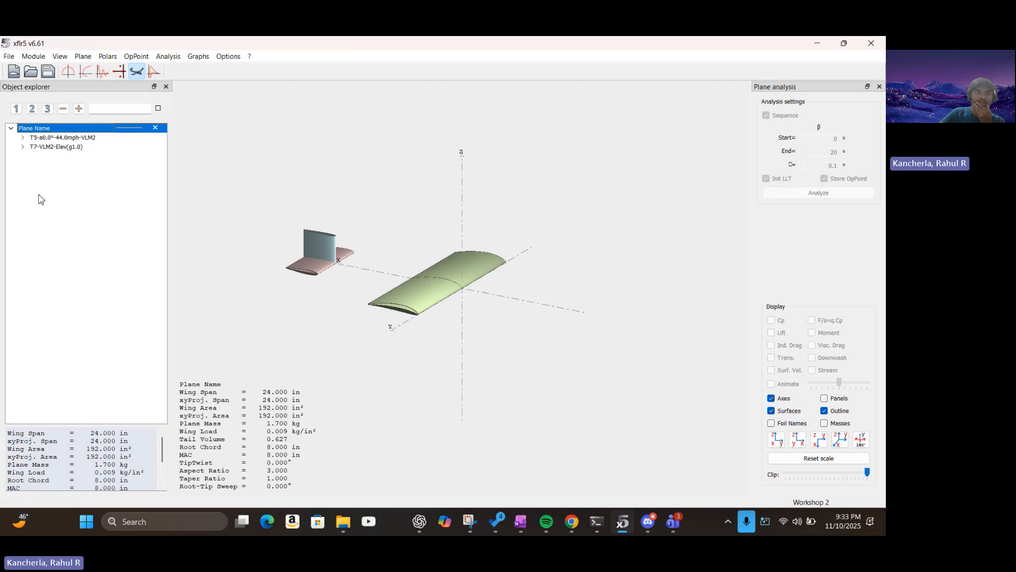
right_click(96, 130)
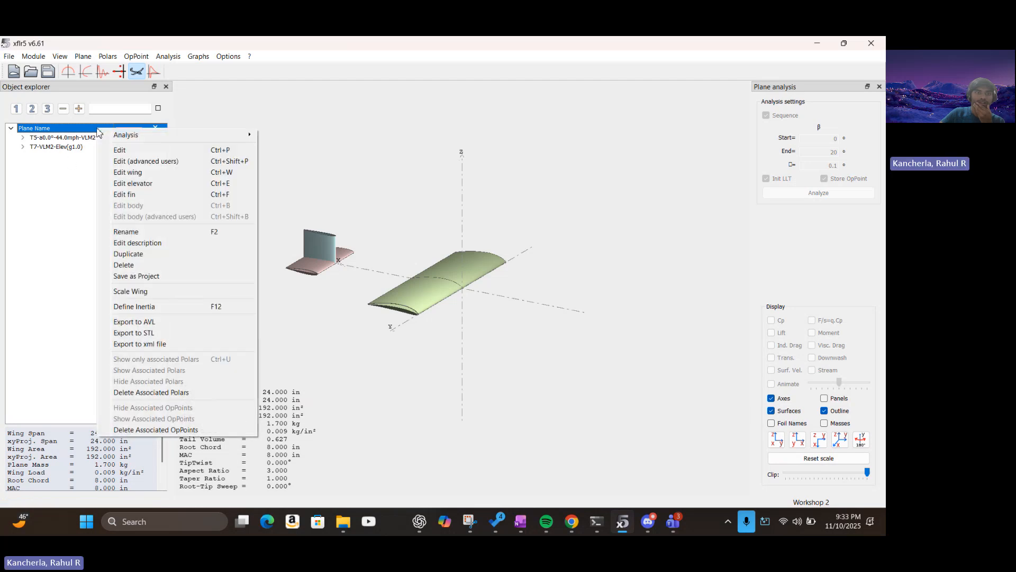
click(143, 152)
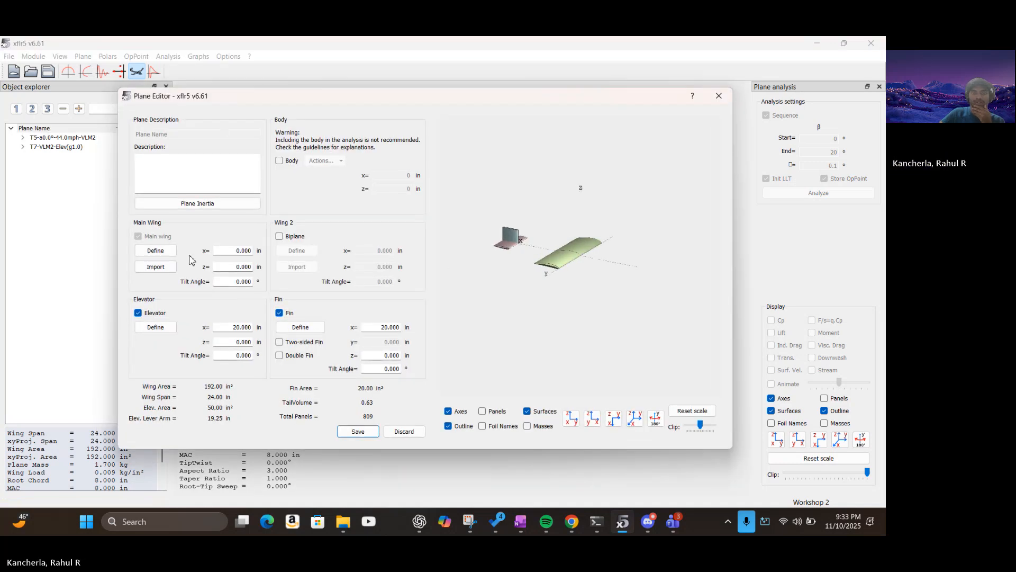
- Review the inertia properties of the main wing, elevator and fin, saving each one and the plane inertia, and save the project
click(213, 208)
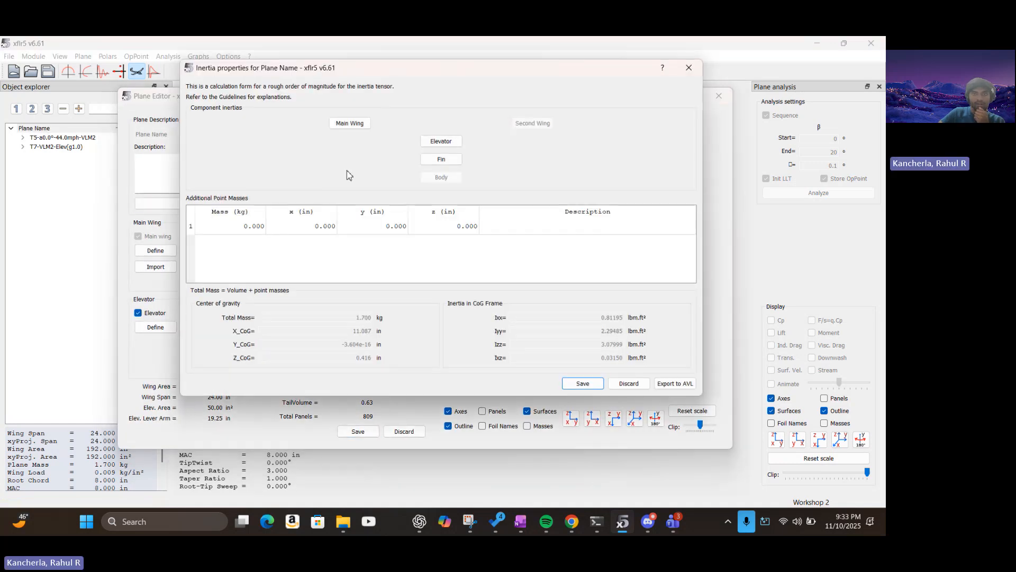
click(342, 124)
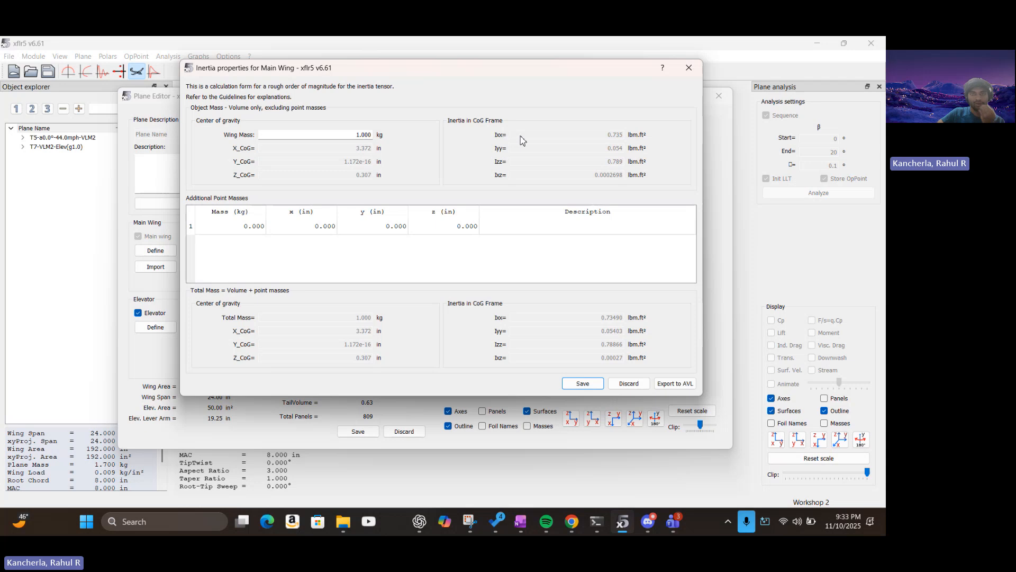
click(565, 381)
click(429, 142)
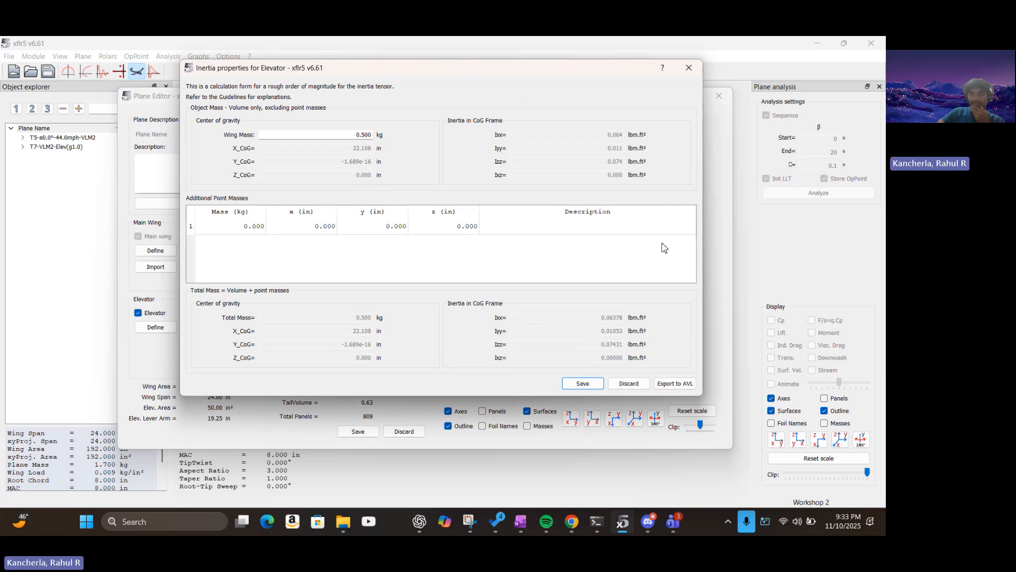
click(583, 383)
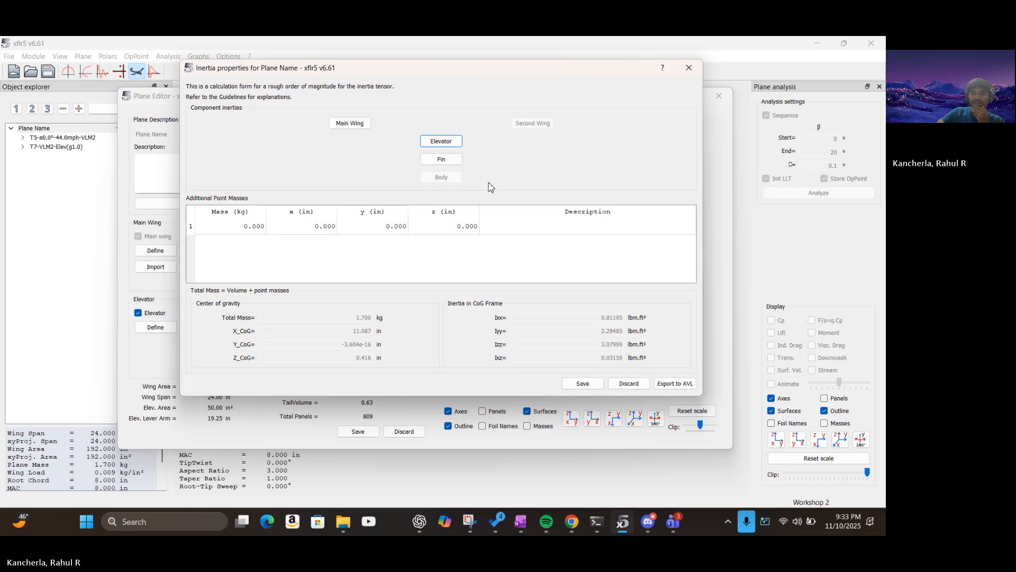
click(458, 159)
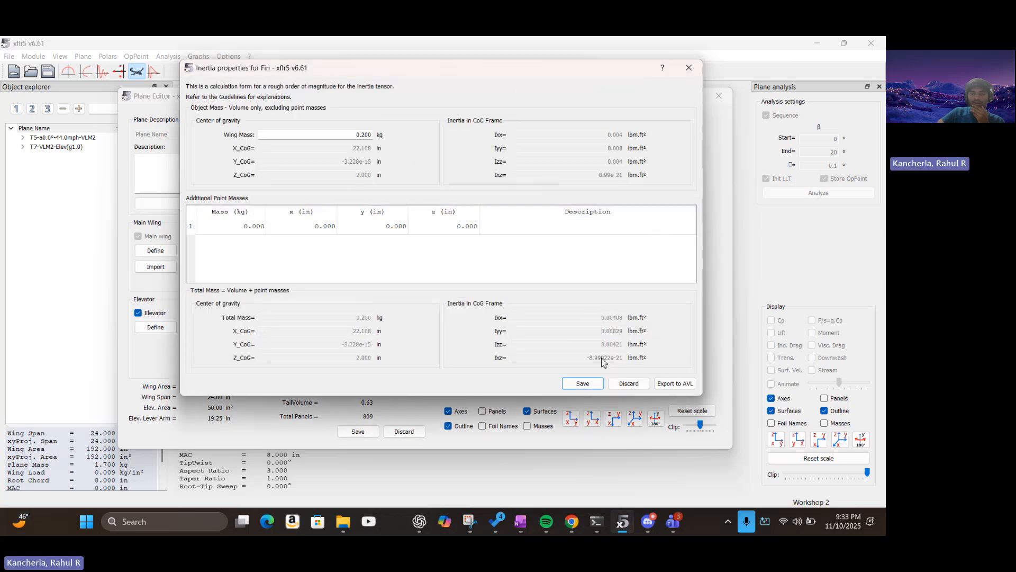
click(582, 383)
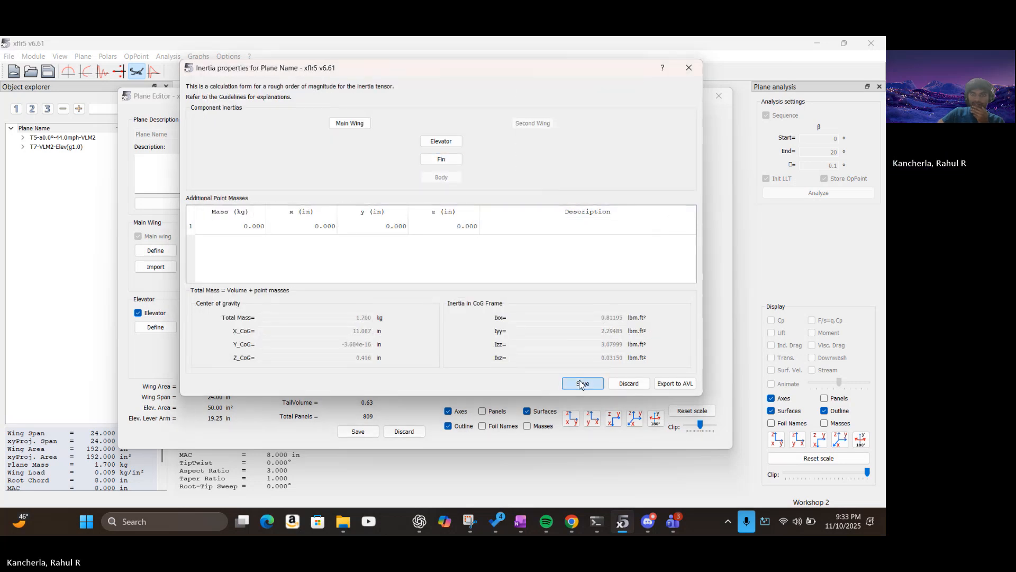
click(582, 383)
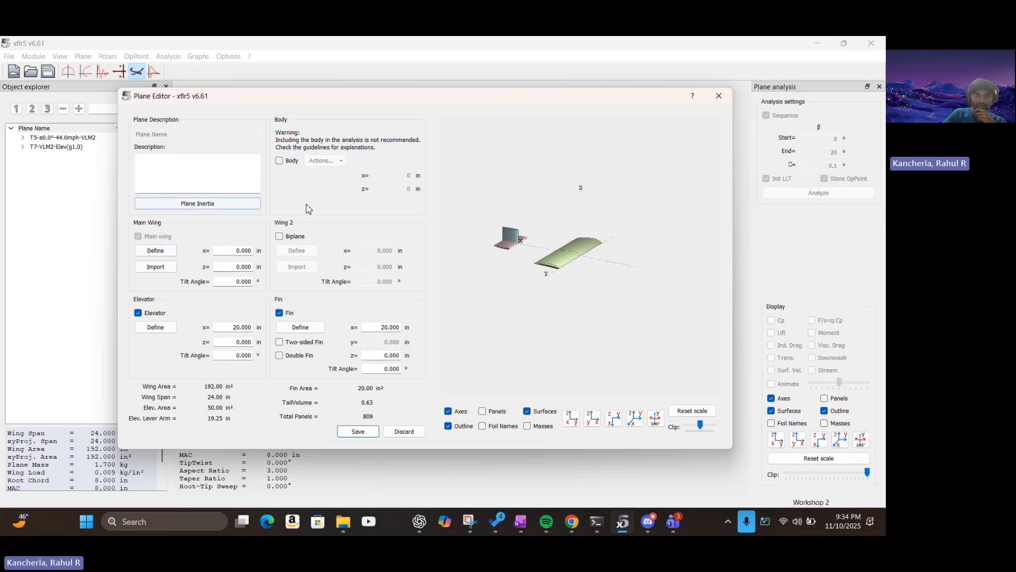
key(ctrl+s)
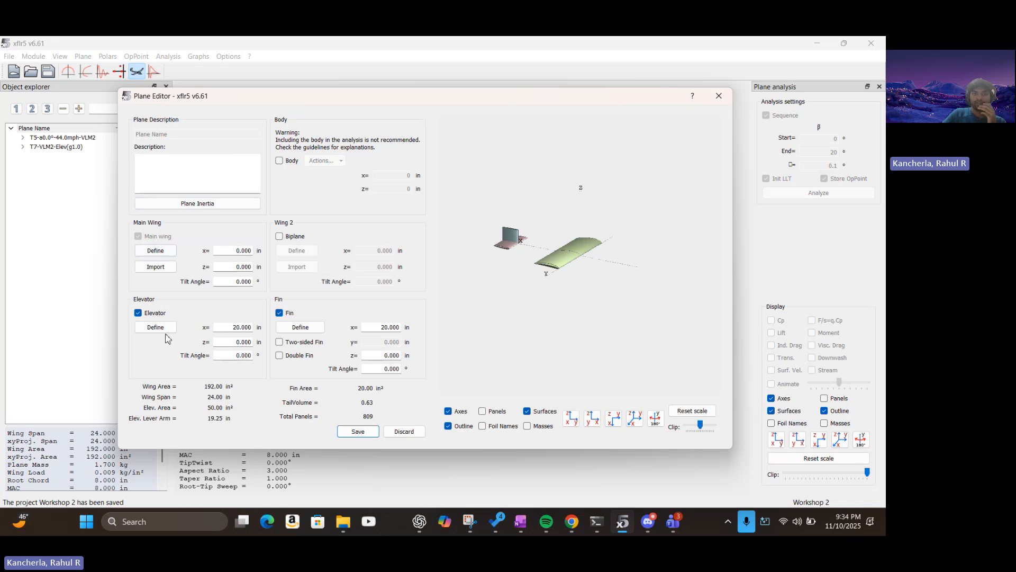
- Open the main wing's definition and examine the geometry of its root section
click(157, 251)
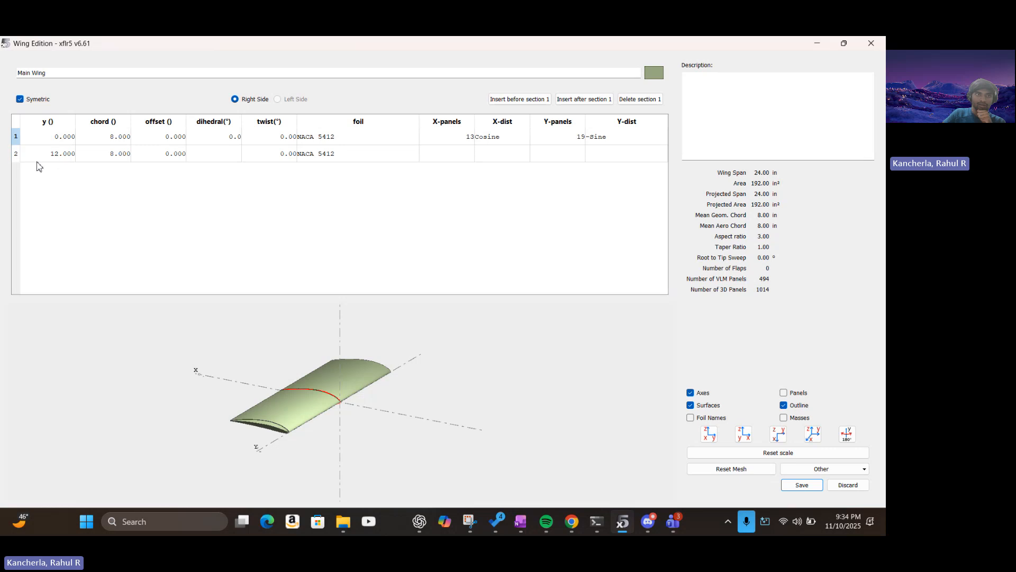
click(53, 133)
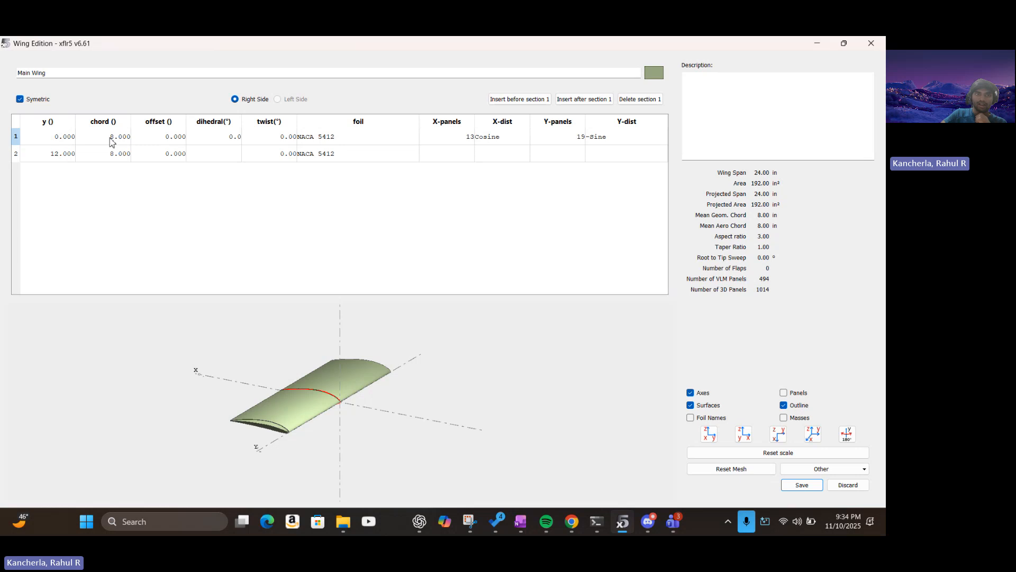
- Try an offset of 2 in on the main wing's tip section to sweep the wing, and set it back to 0
double_click(173, 155)
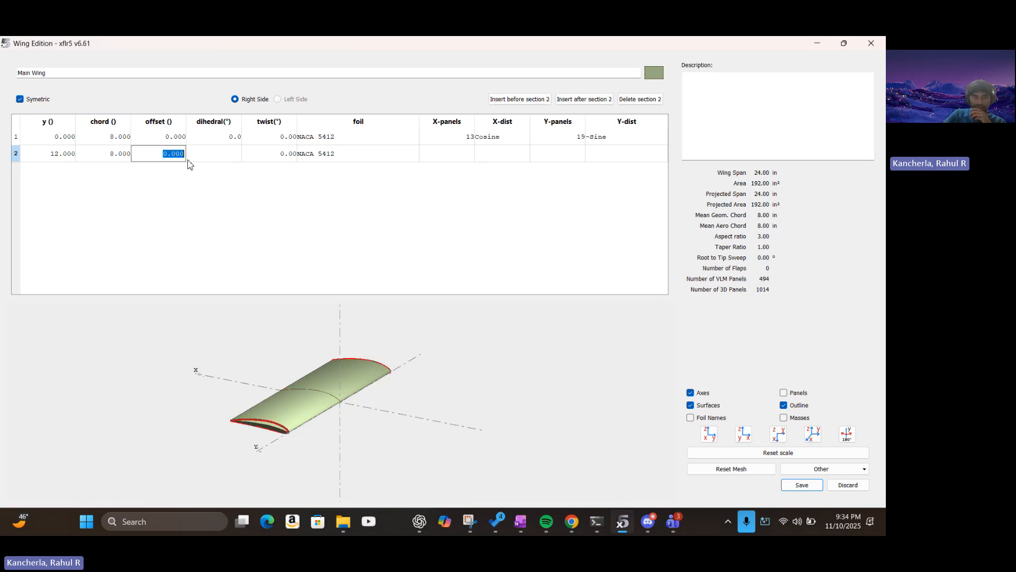
text(2)
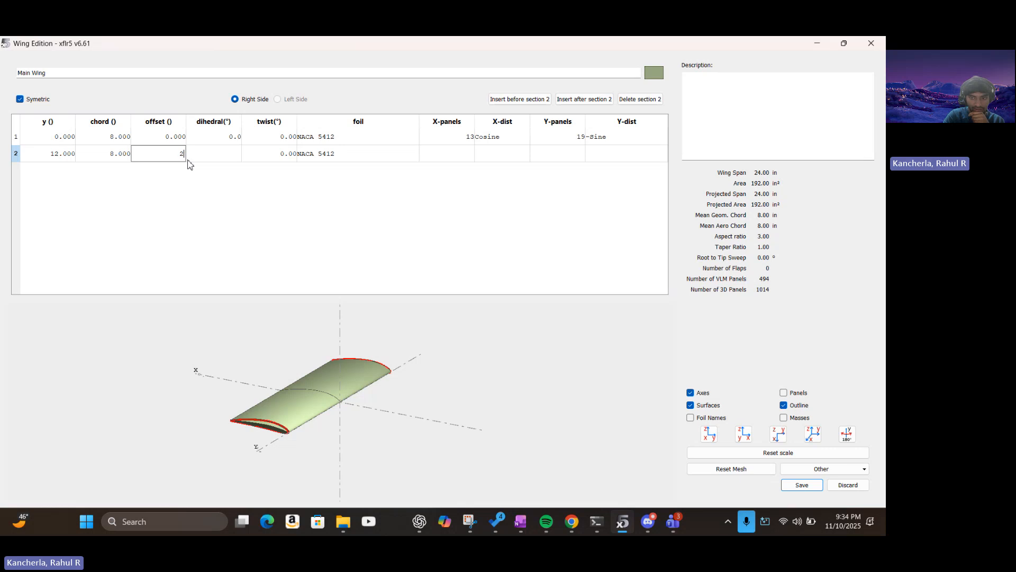
key(Return)
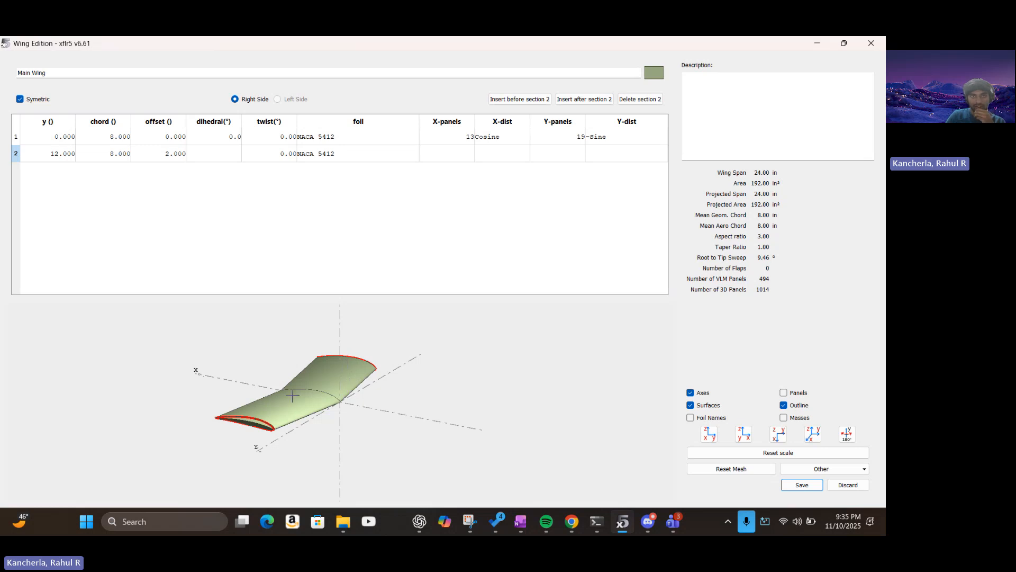
double_click(176, 153)
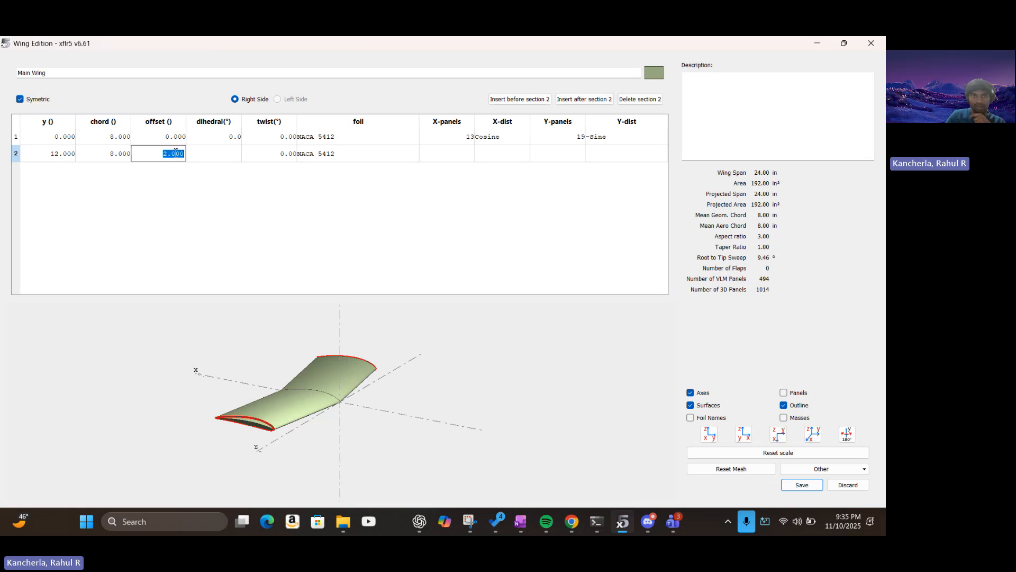
text(0)
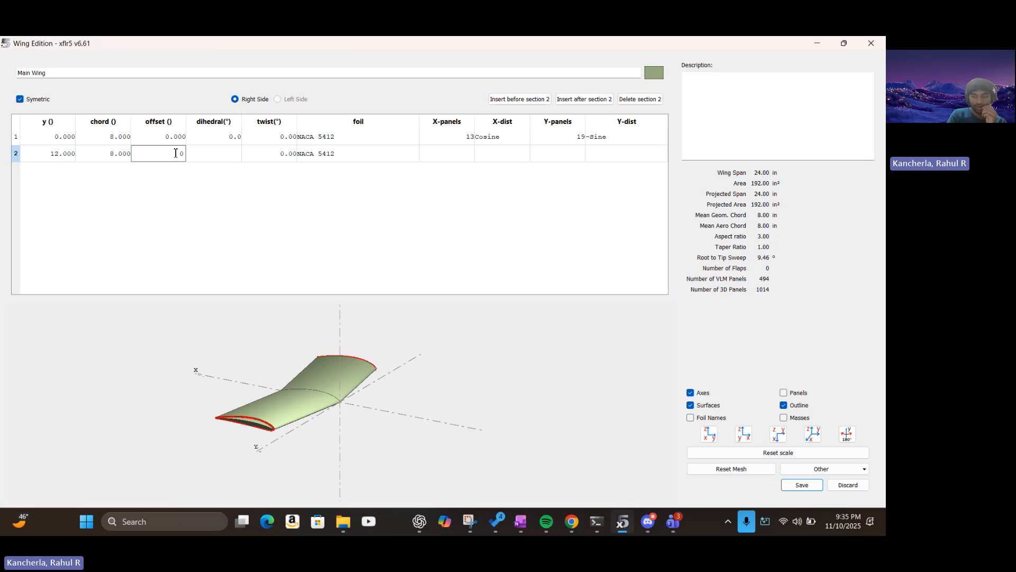
key(Return)
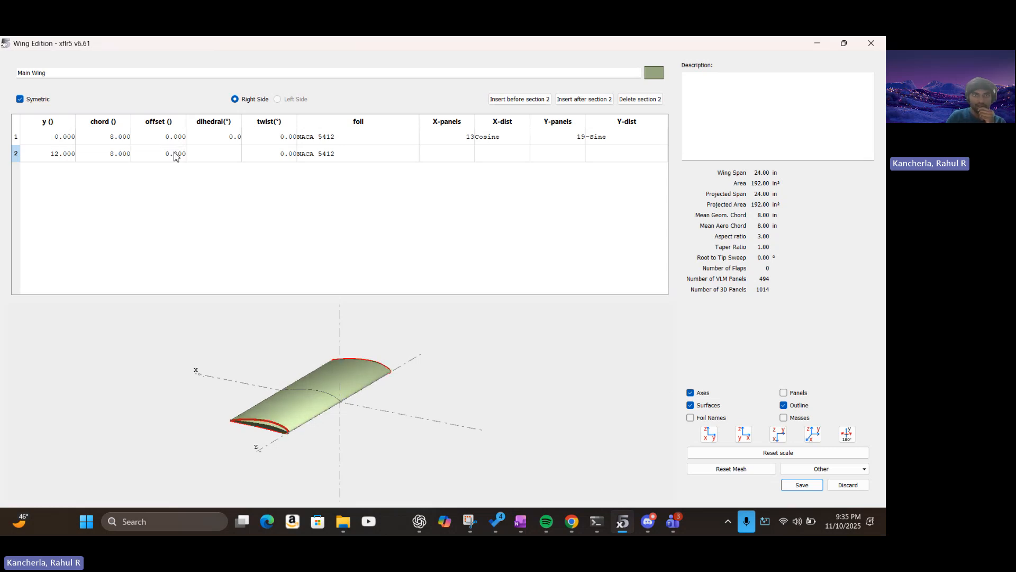
- Try a dihedral of 20° on the main wing's tip section and save the wing
double_click(214, 156)
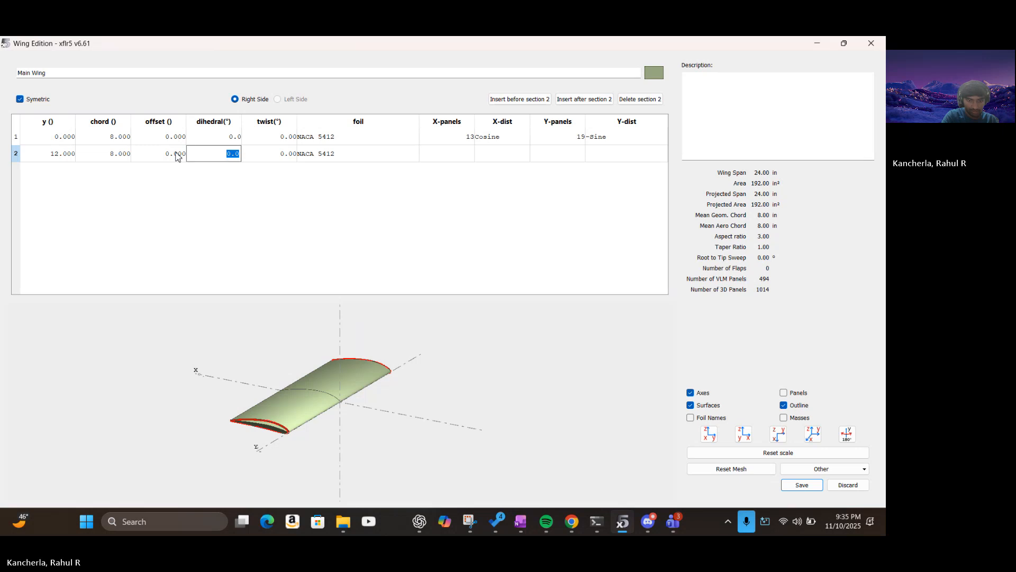
text(10)
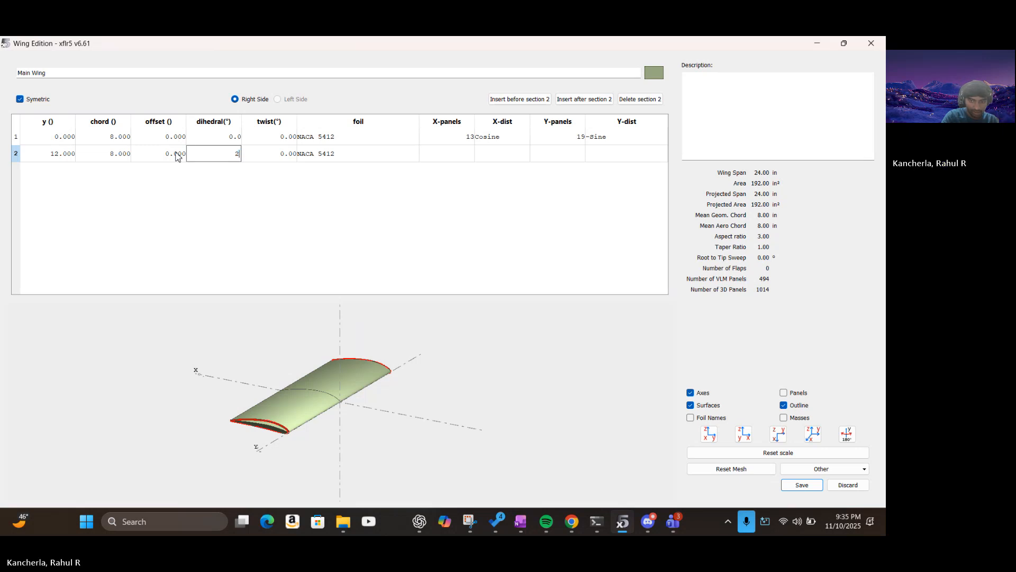
key(Return)
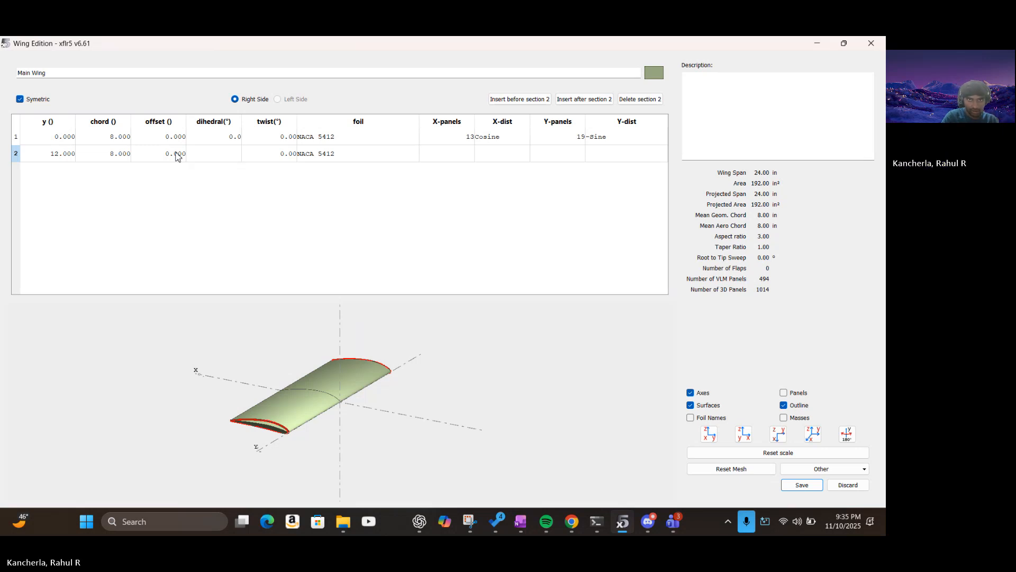
double_click(199, 155)
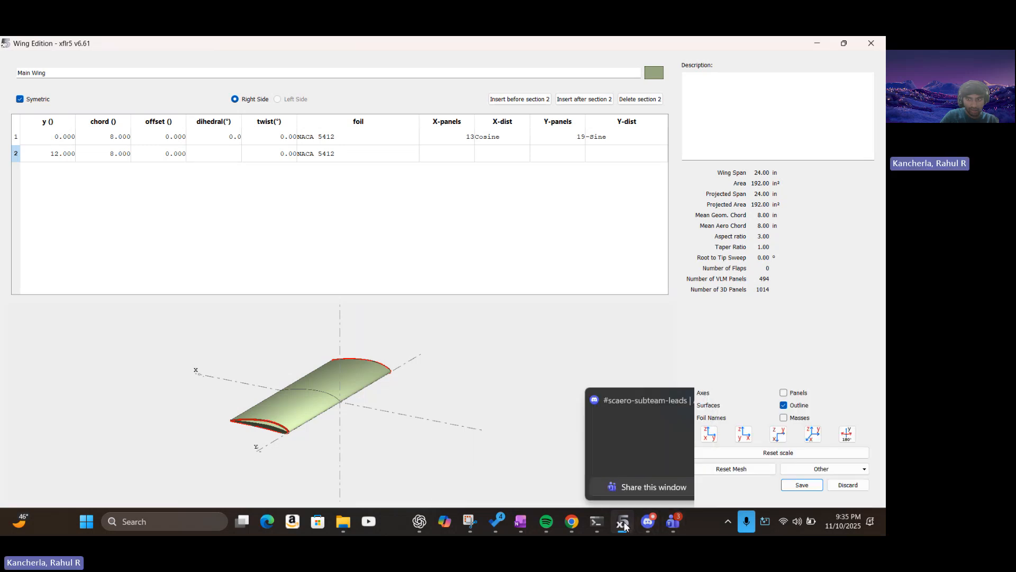
mouse_move(625, 525)
click(631, 459)
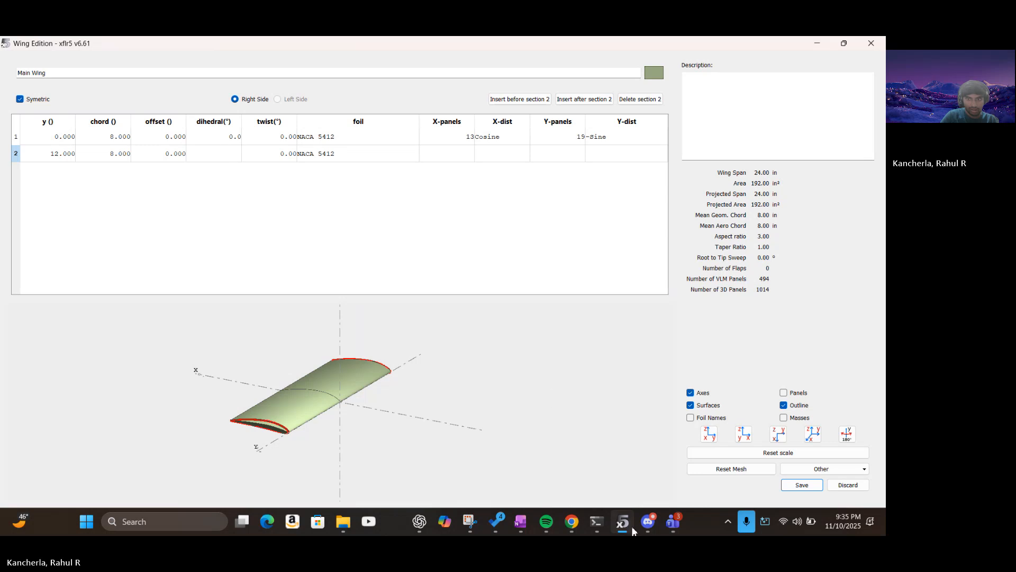
mouse_move(633, 530)
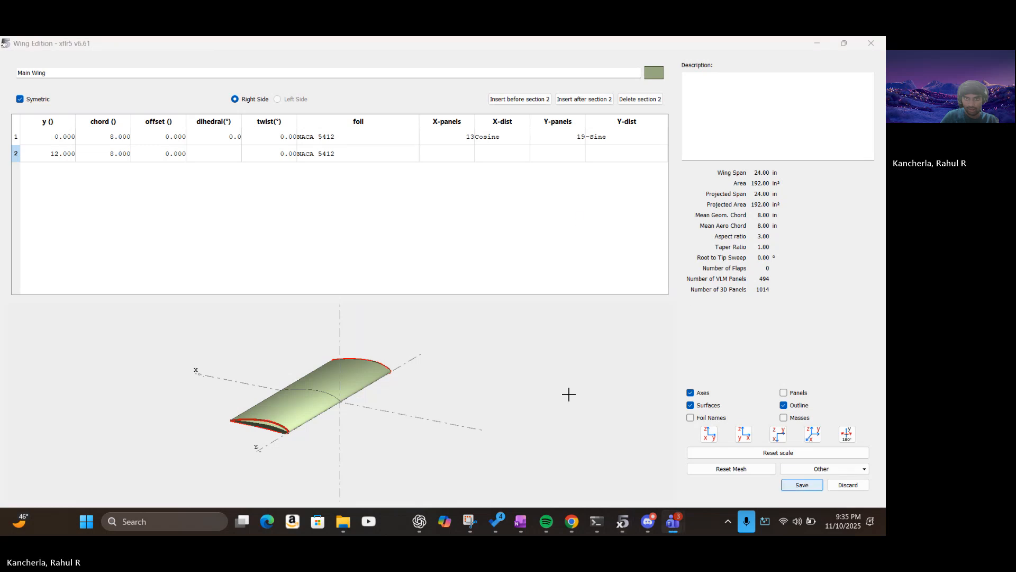
click(241, 159)
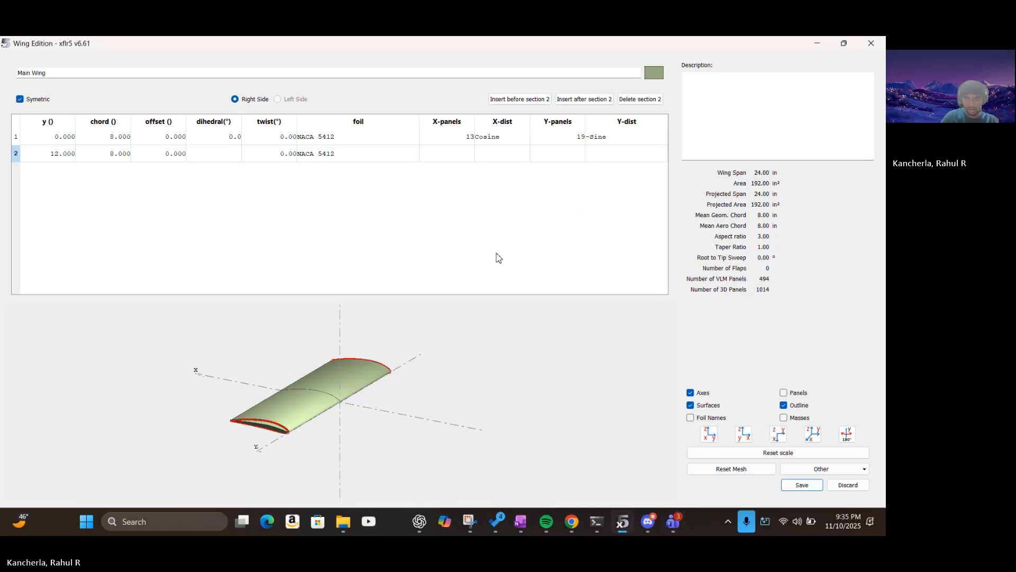
click(801, 485)
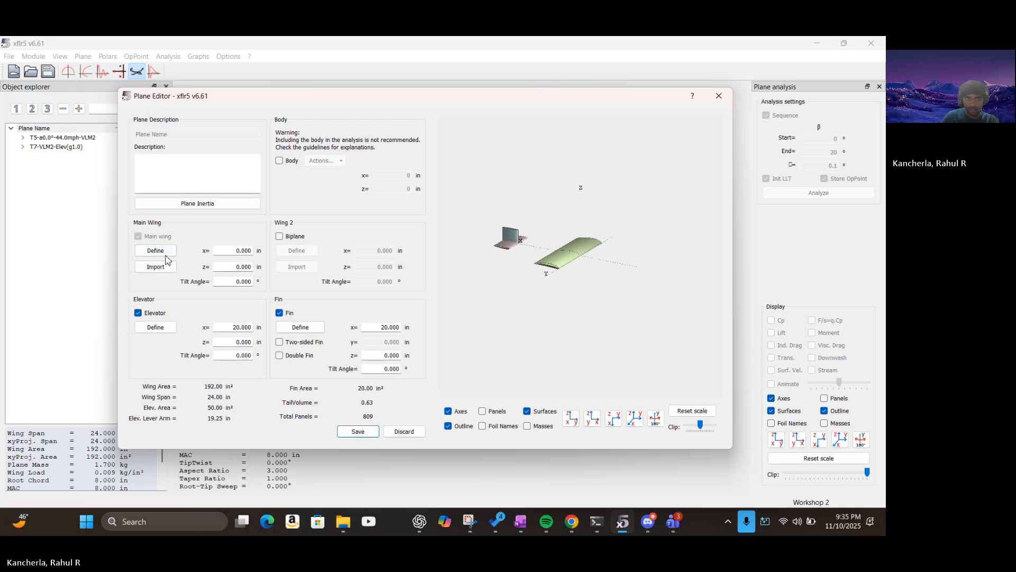
- Reopen the main wing's definition and set the tip section's dihedral to 5°
click(159, 252)
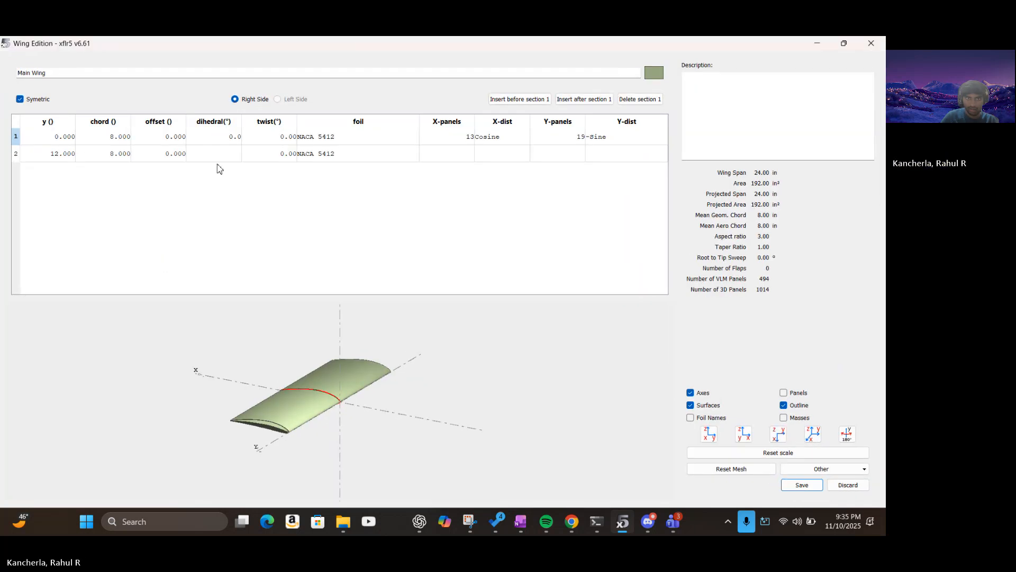
double_click(223, 157)
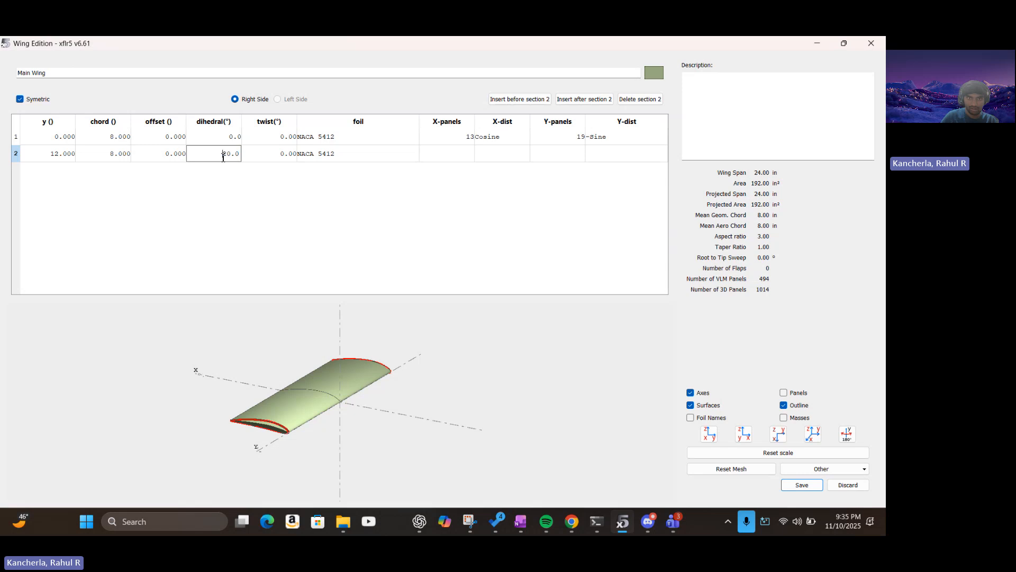
triple_click(223, 157)
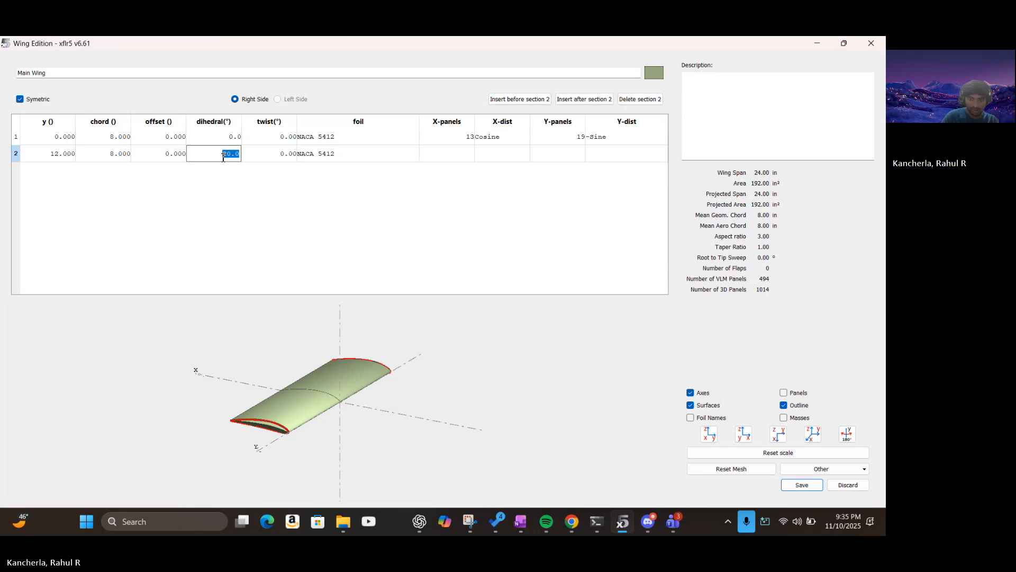
text(5)
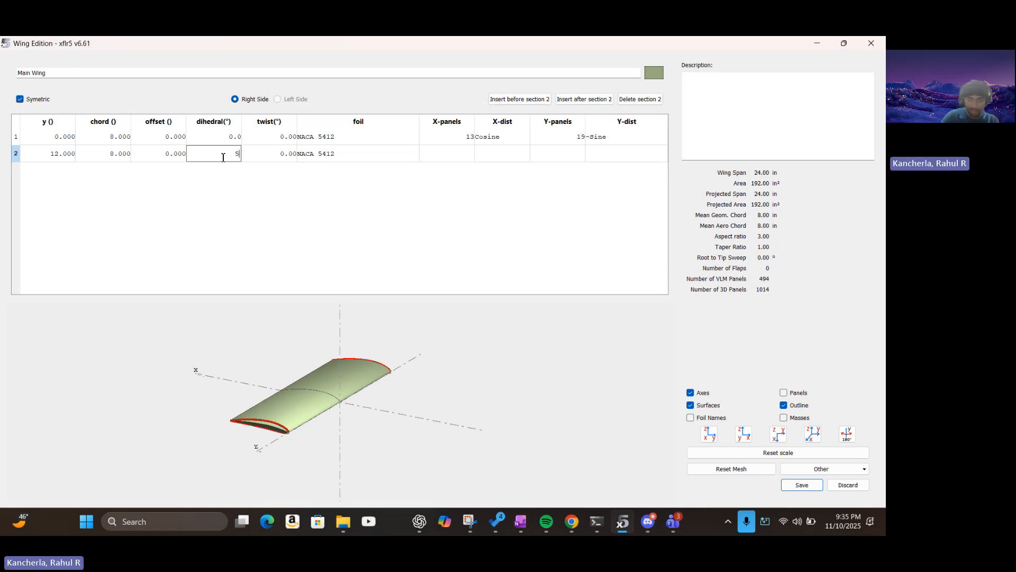
key(Return)
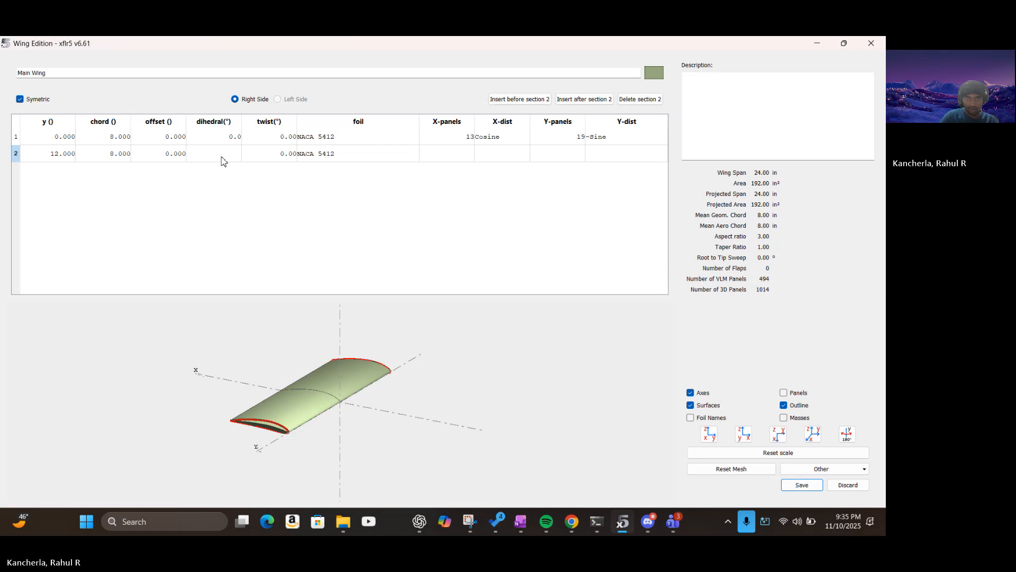
double_click(223, 158)
triple_click(232, 153)
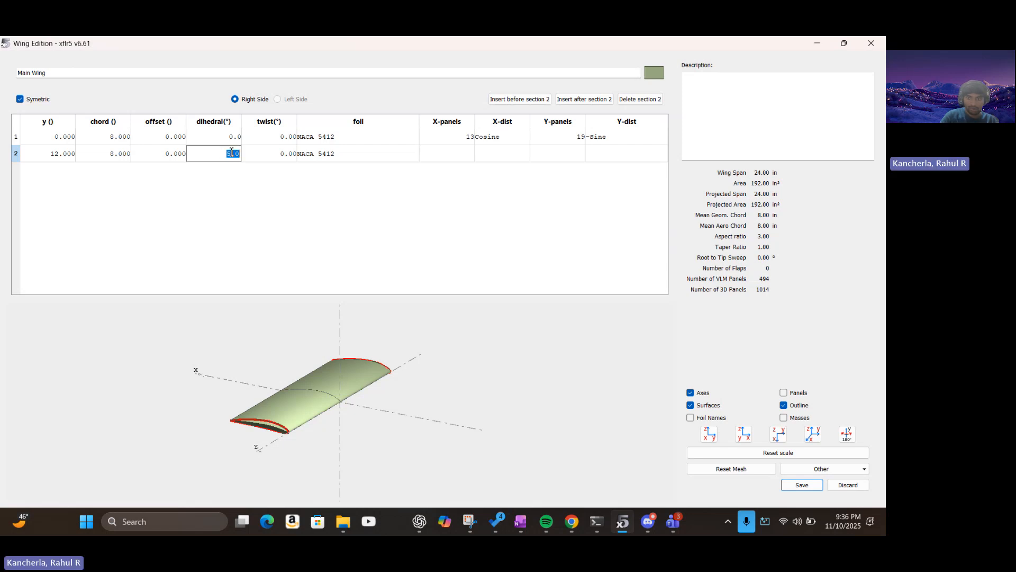
key(Return)
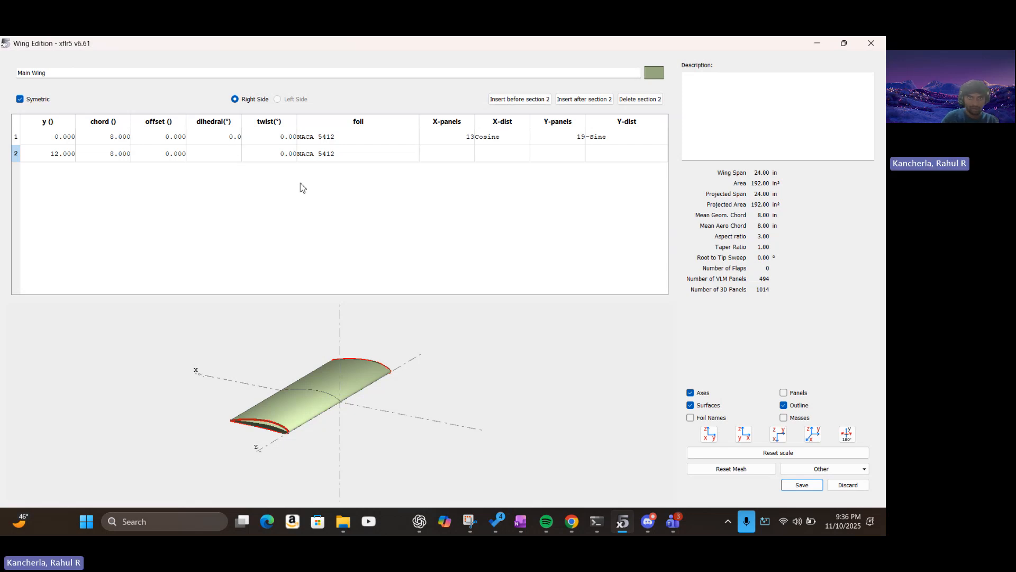
- Try a twist of 20° on the main wing's tip section, and set it back to 0
double_click(286, 154)
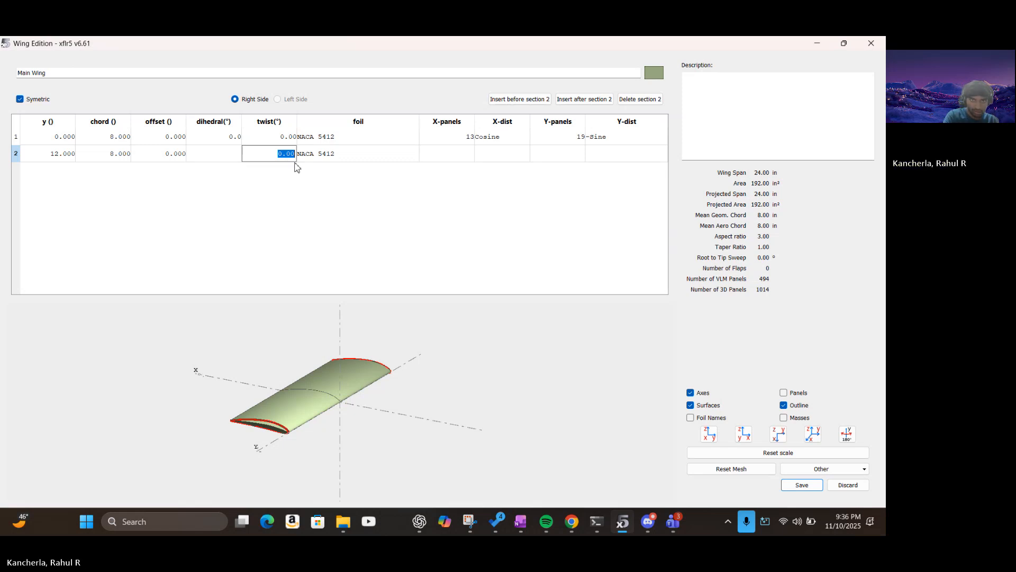
text(20)
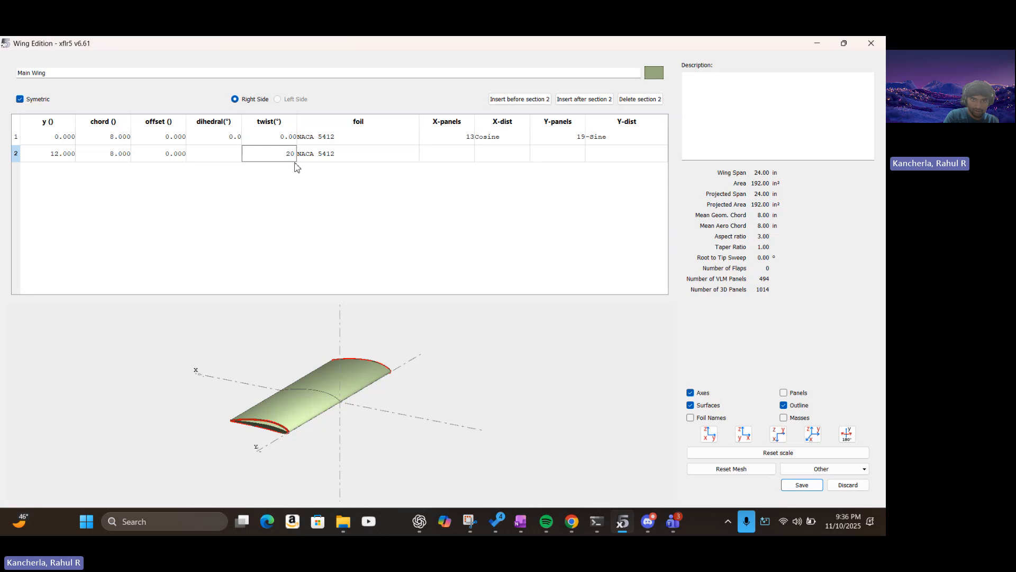
key(Return)
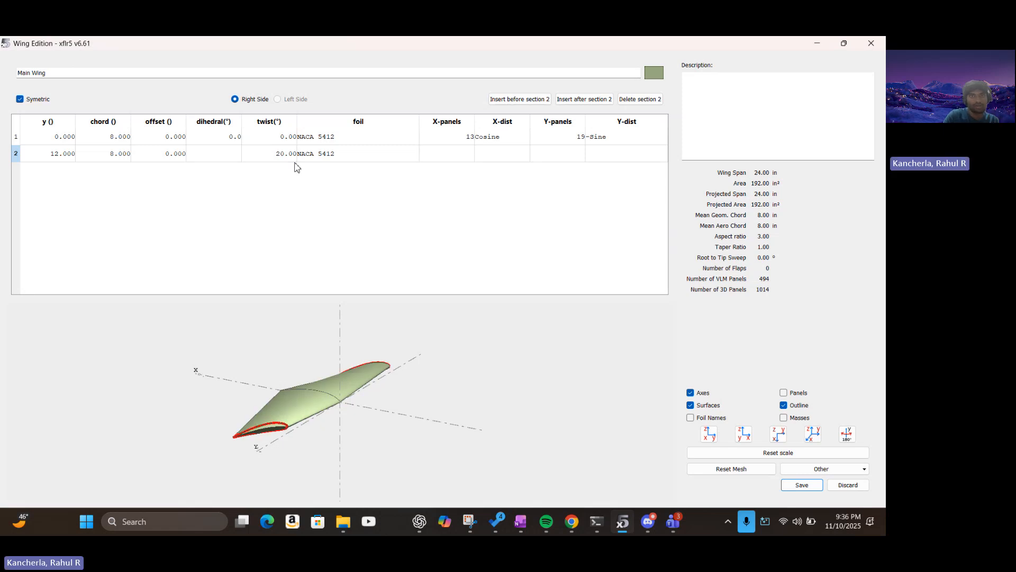
double_click(284, 159)
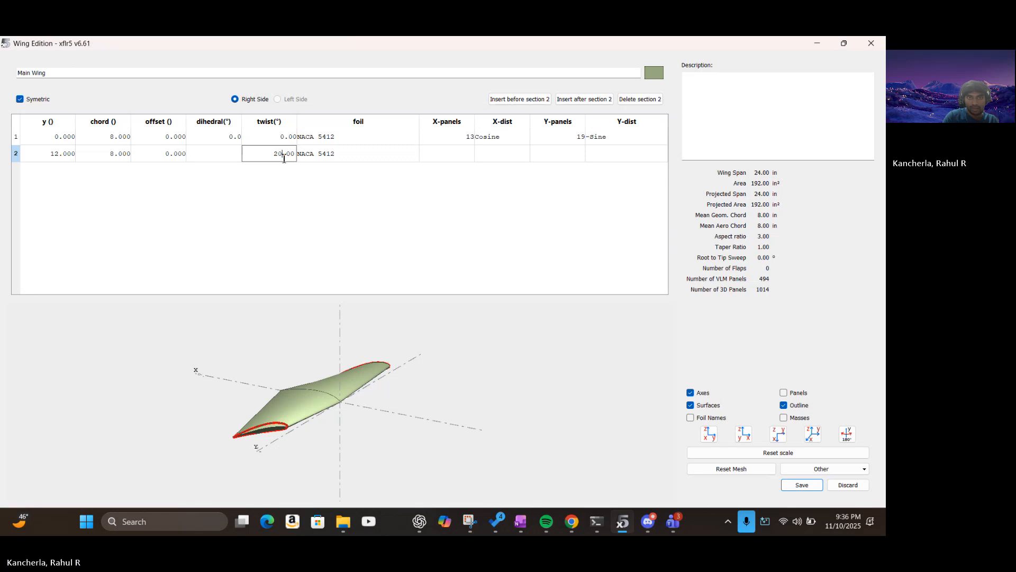
double_click(284, 159)
text(0)
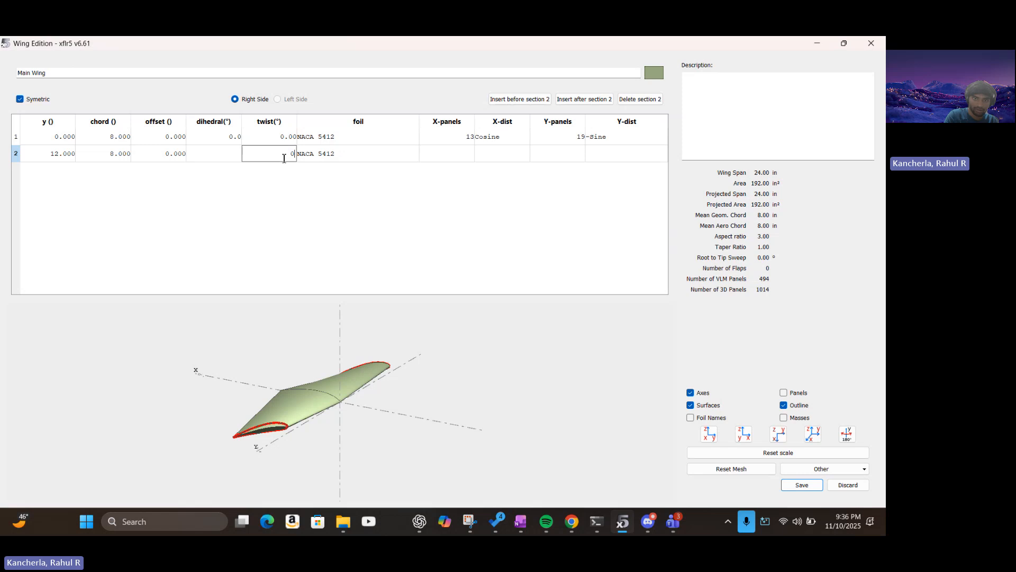
key(Return)
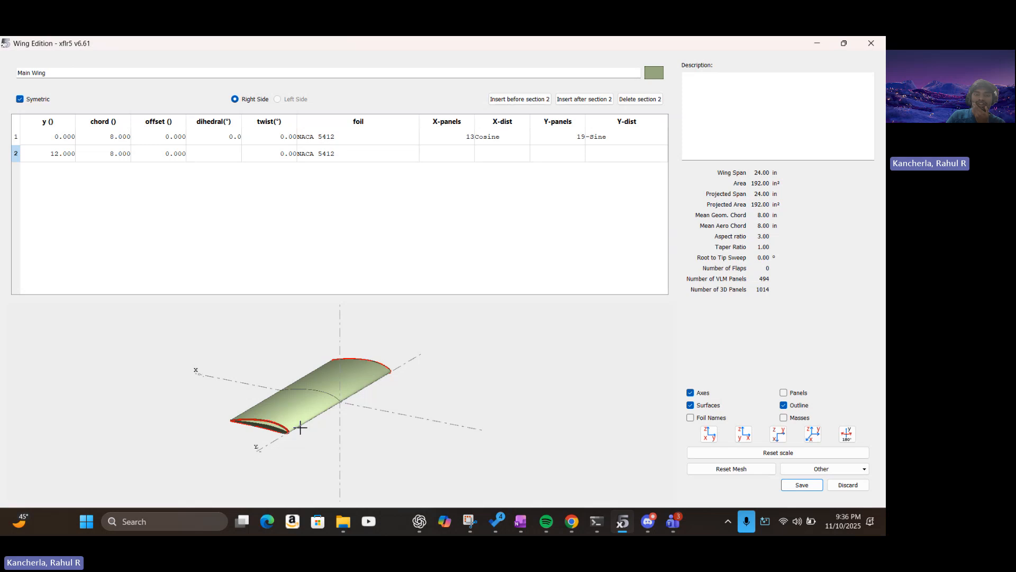
- Review the foils available for the main wing's root and tip sections, keeping NACA 5412 on both
click(338, 137)
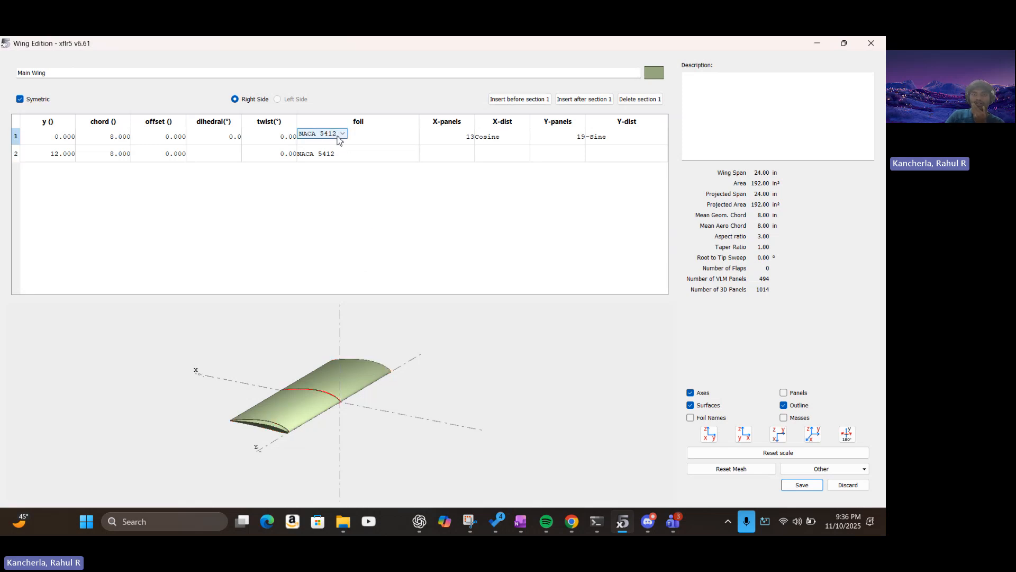
click(338, 137)
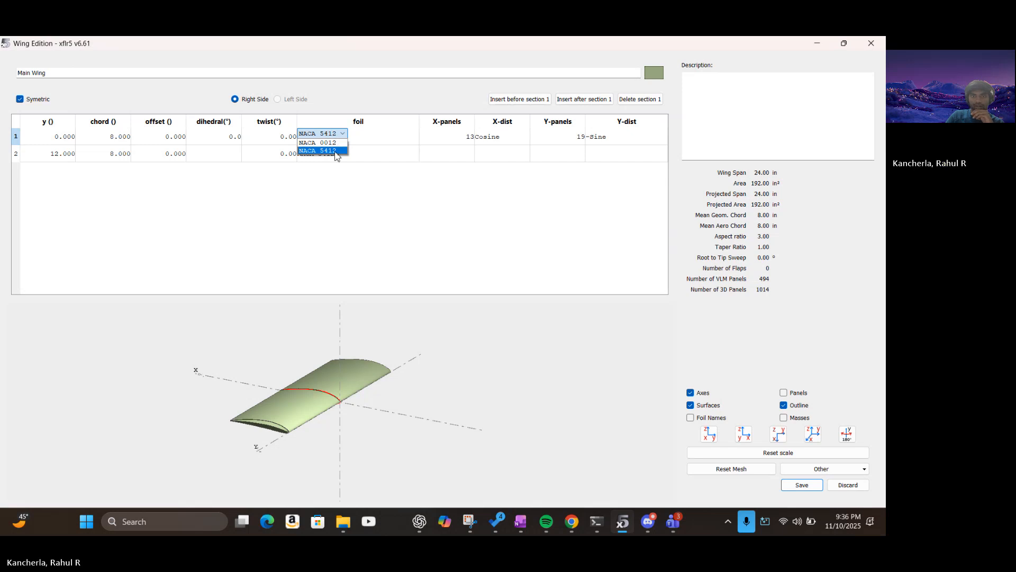
click(381, 185)
click(328, 155)
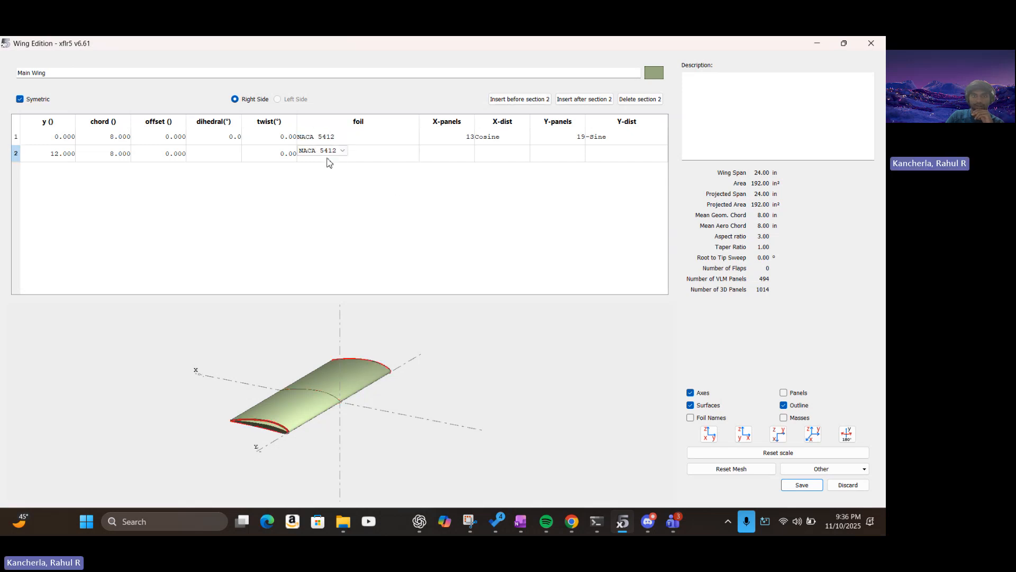
click(331, 152)
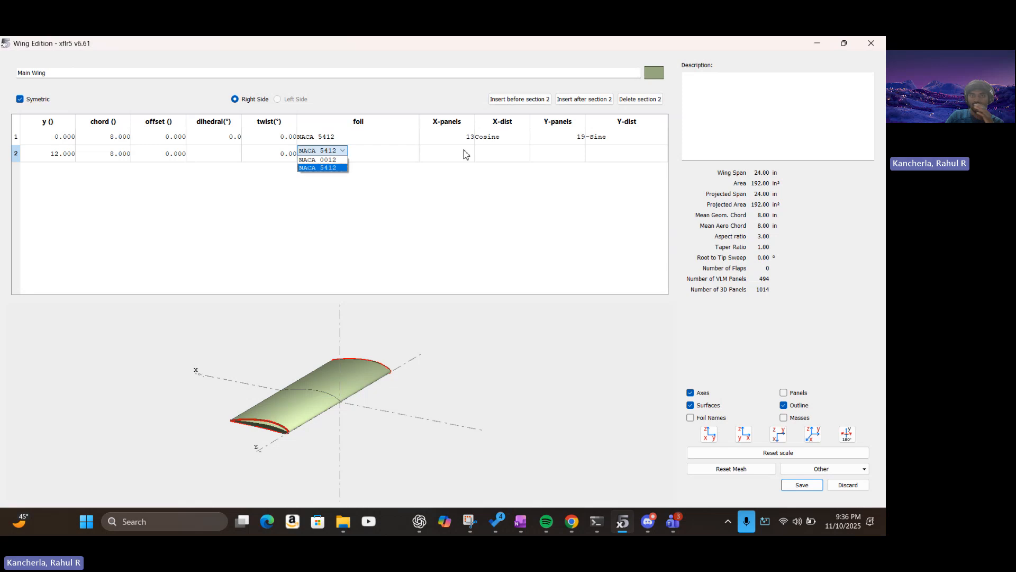
click(463, 199)
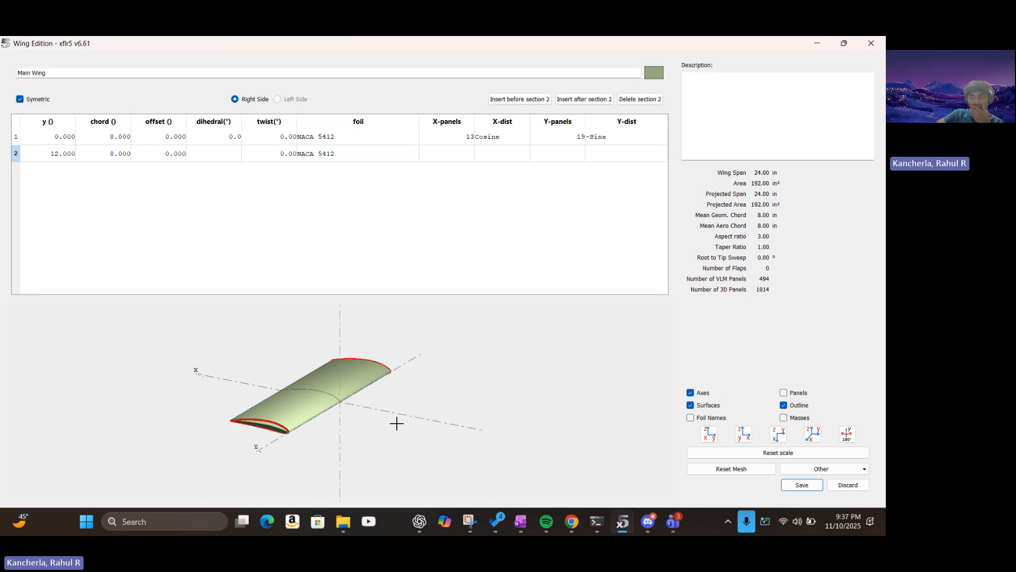
- Save the main wing and open the elevator's definition
click(802, 484)
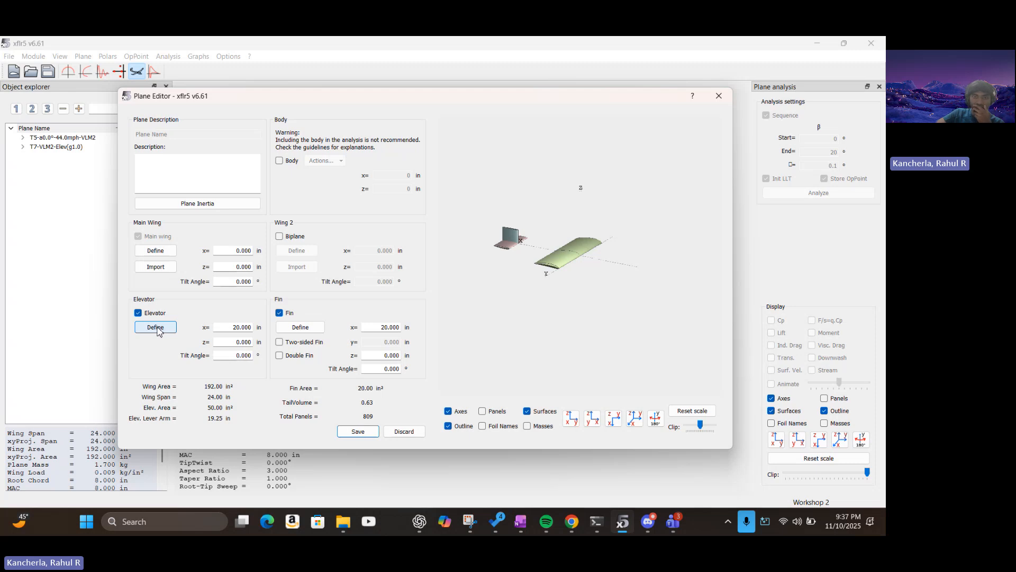
click(155, 328)
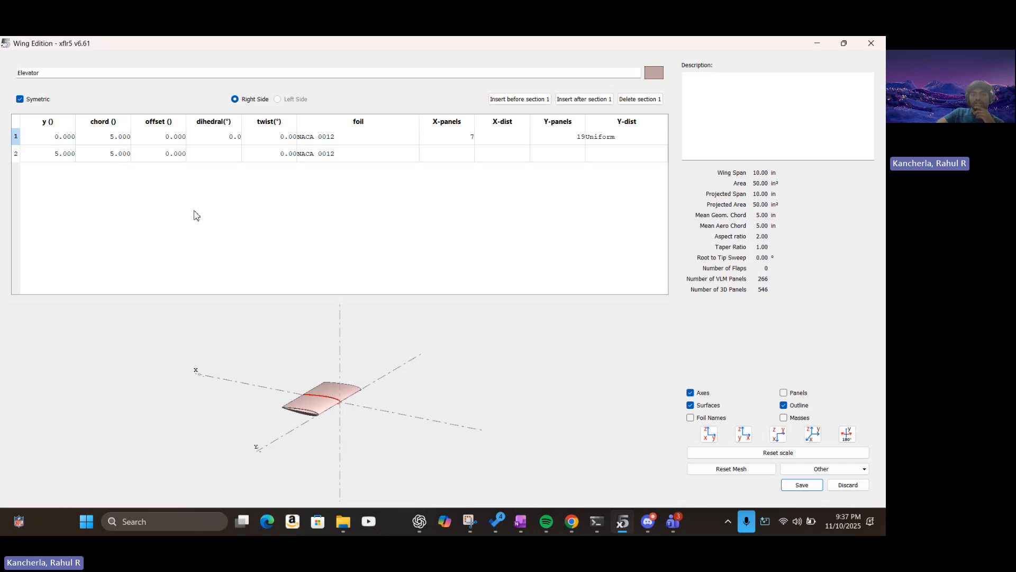
- Try a chord of 9 in on the elevator's tip and root sections, and set both back to 5 in
double_click(115, 159)
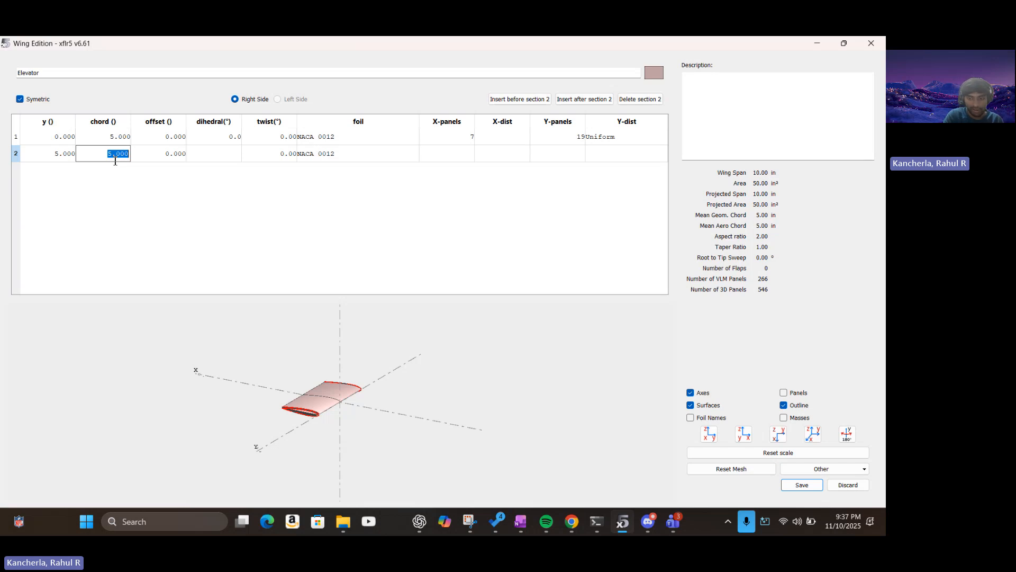
text(9)
key(Return)
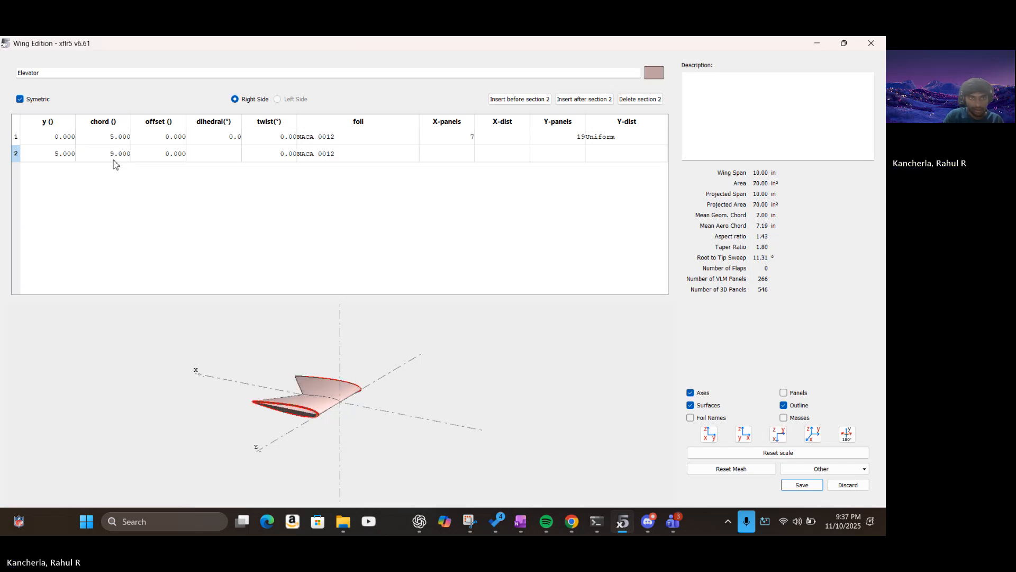
double_click(124, 139)
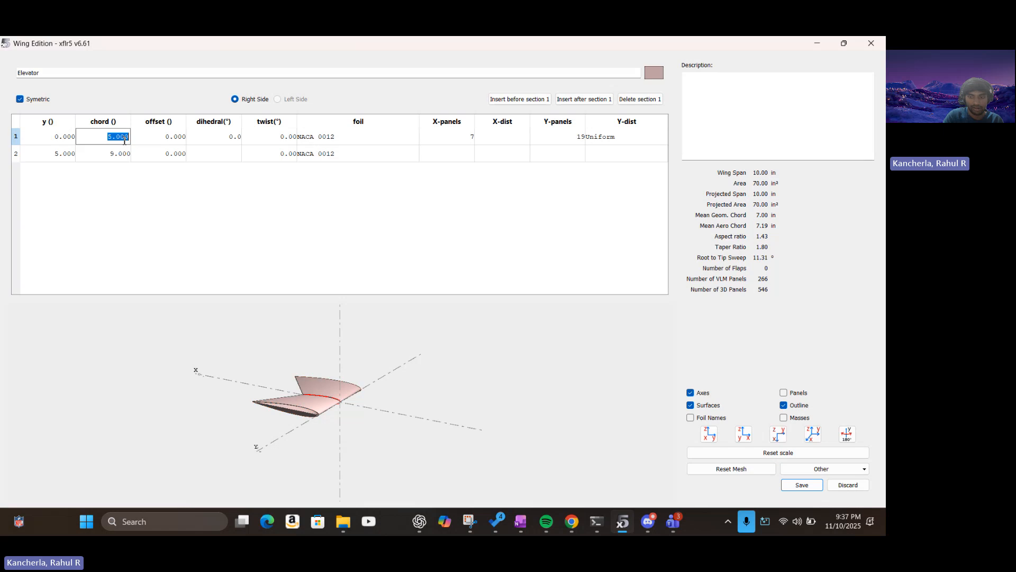
text(9)
key(Return)
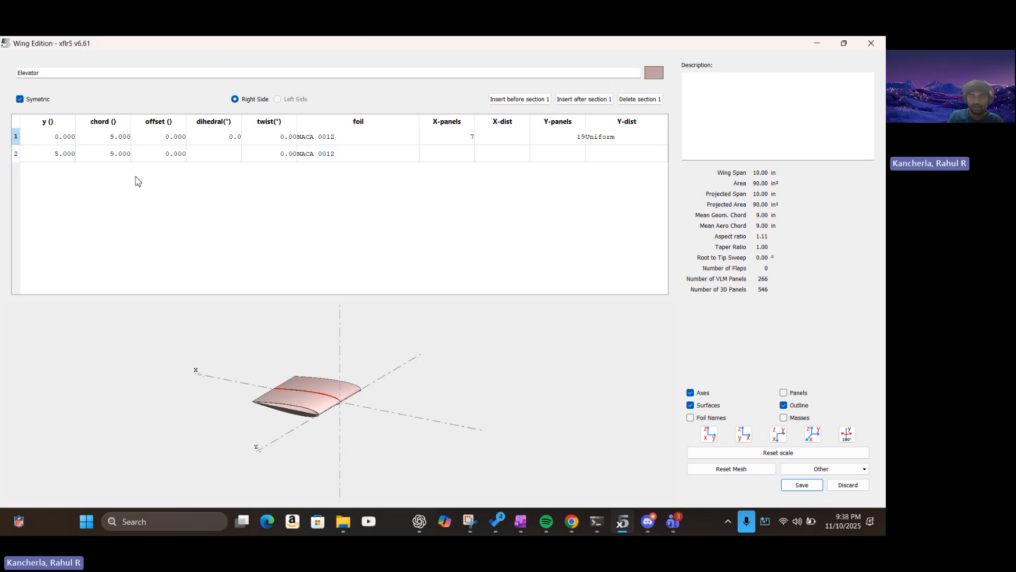
double_click(128, 154)
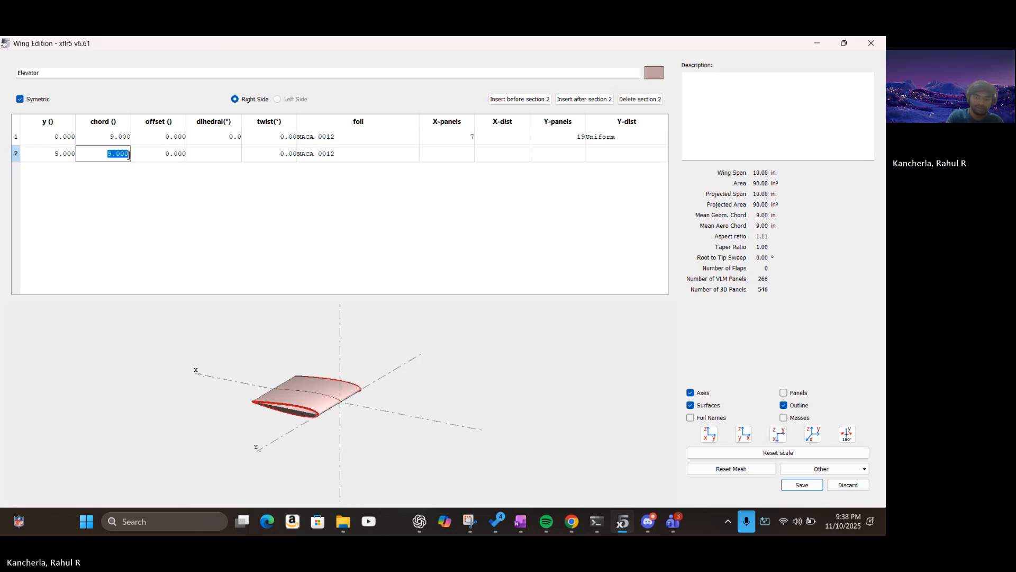
text(5)
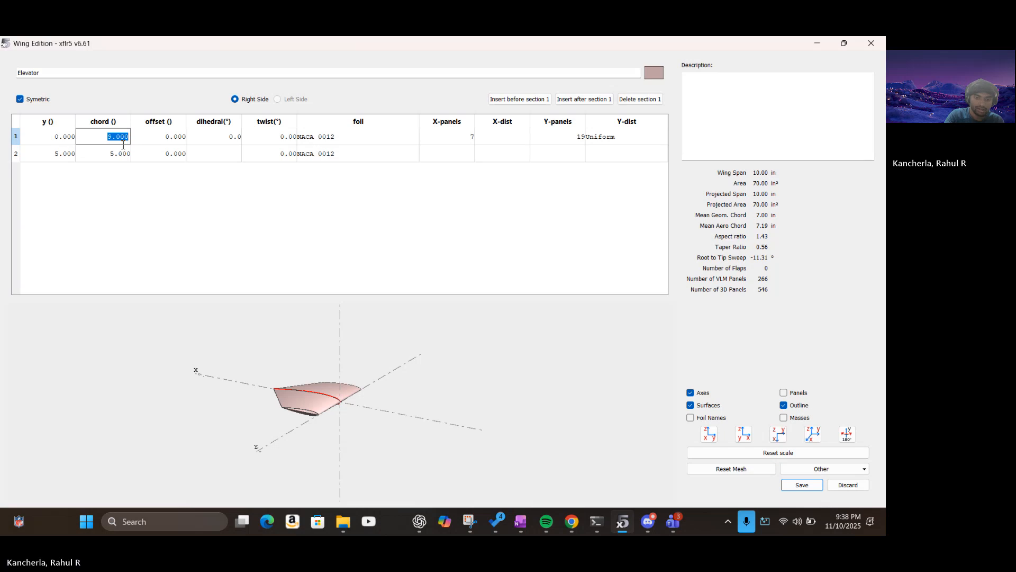
text(5)
key(Return)
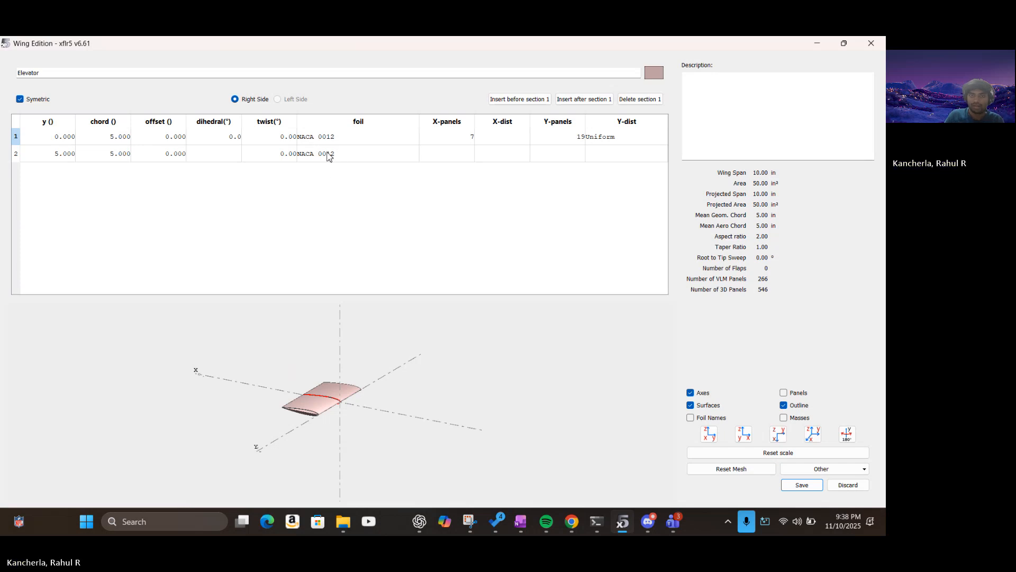
- Review the foil choice for the elevator's root section, keeping NACA 0012, and save the elevator
double_click(314, 137)
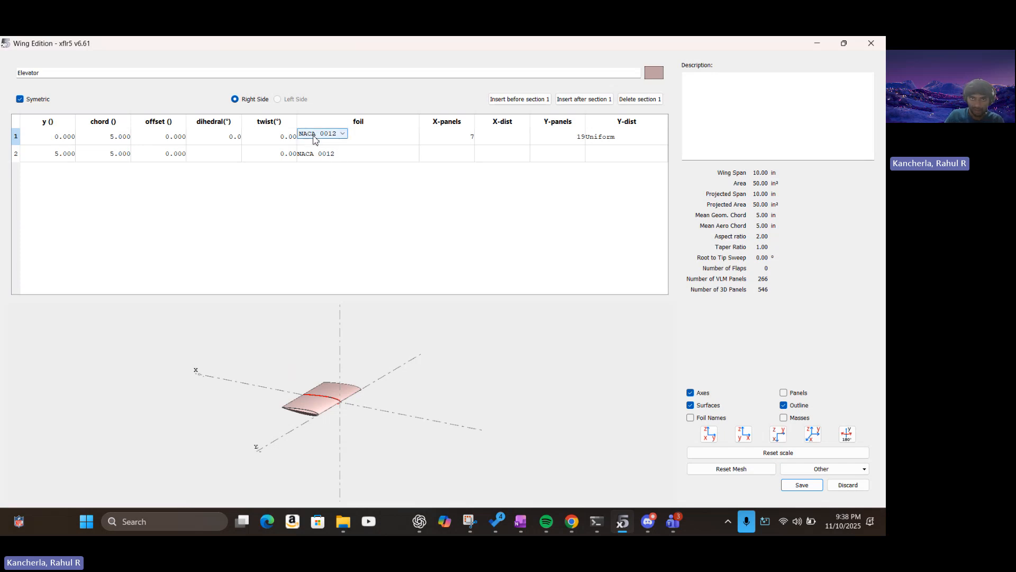
click(314, 136)
click(313, 138)
click(275, 178)
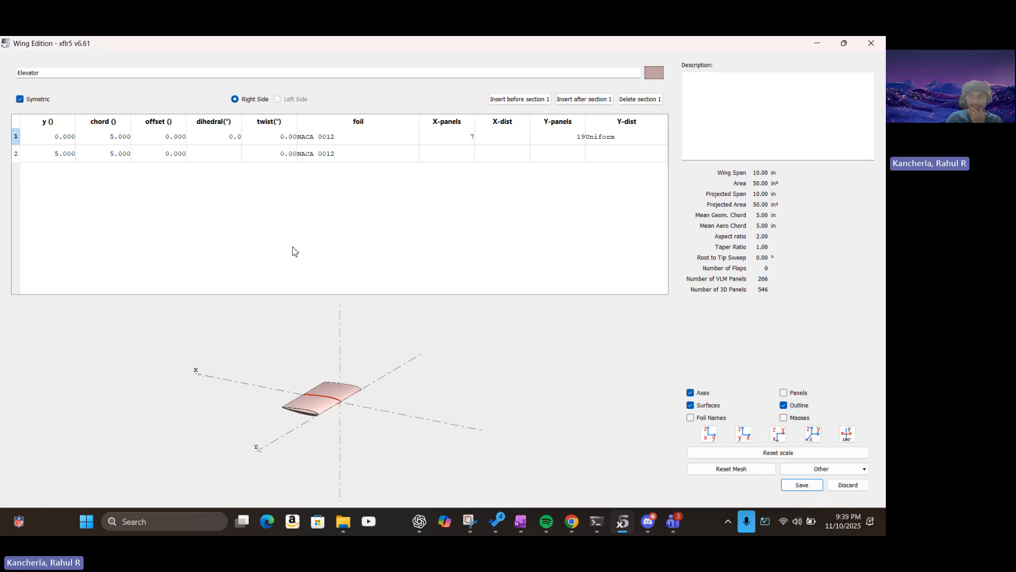
click(802, 486)
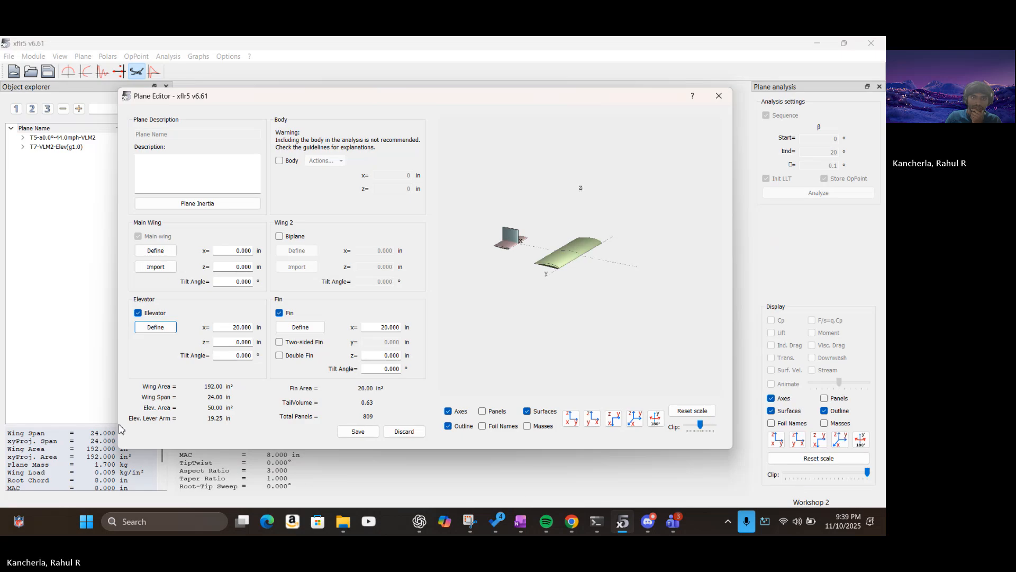
- Review the fin's section definition, and inspect the fin and elevator up close in the plane preview
click(299, 327)
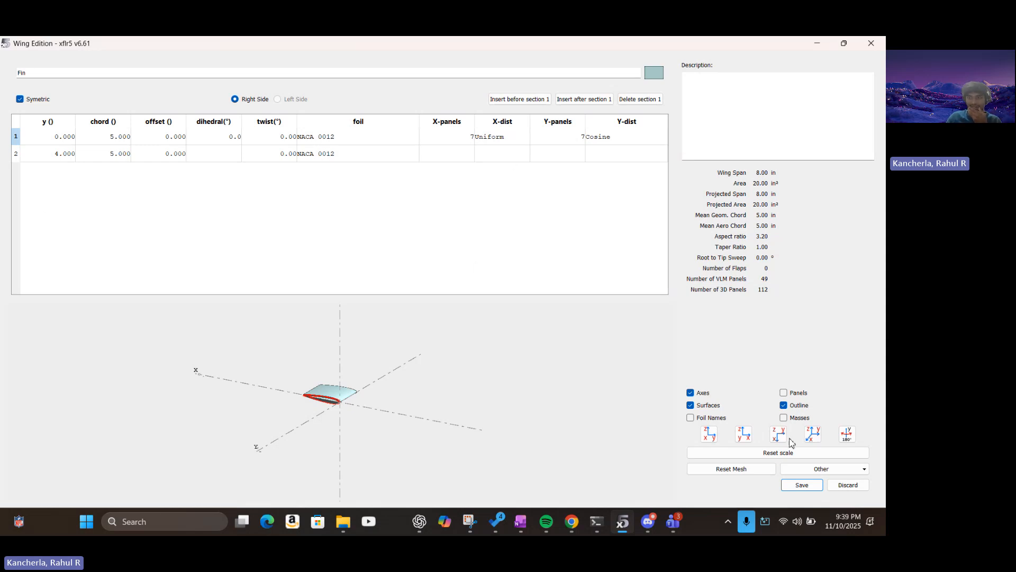
click(802, 485)
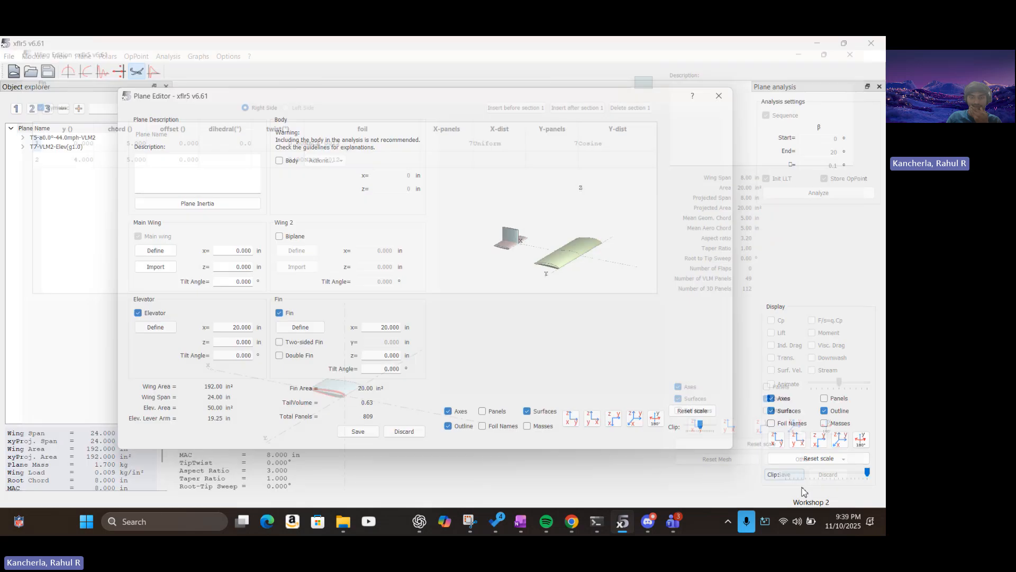
drag(499, 238, 567, 223)
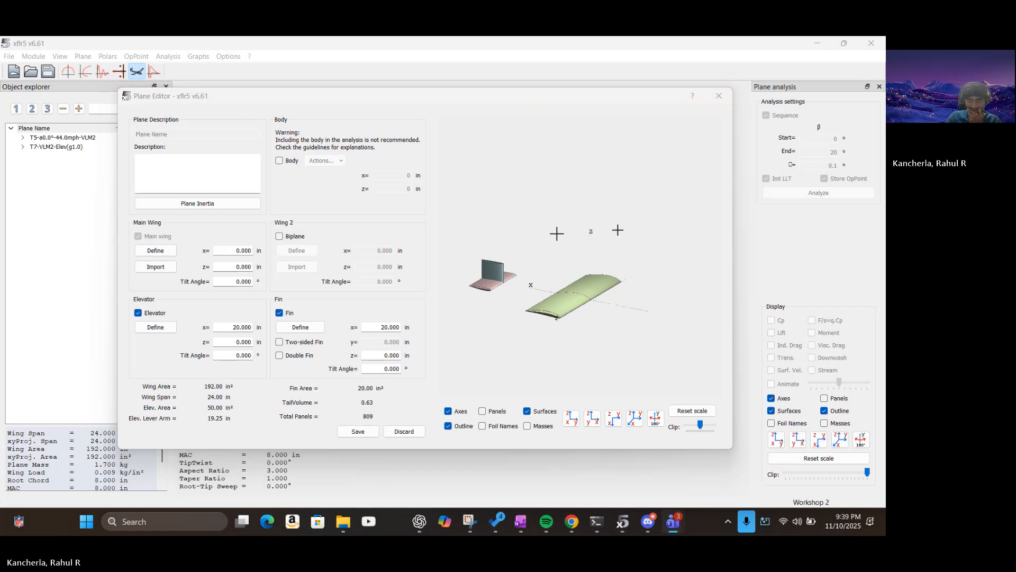
scroll(478, 295, up, 9)
drag(478, 295, 626, 286)
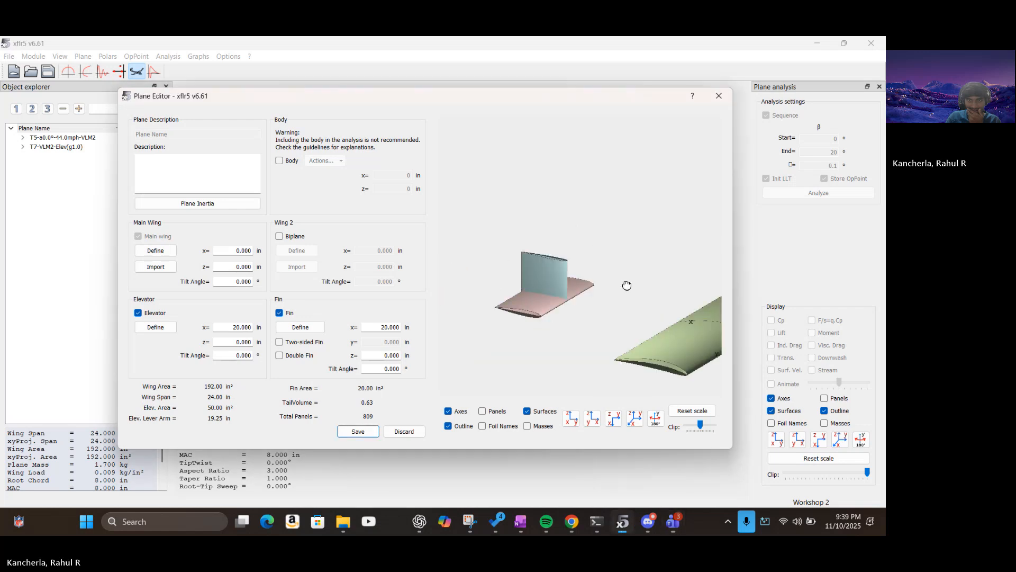
scroll(548, 300, up, 15)
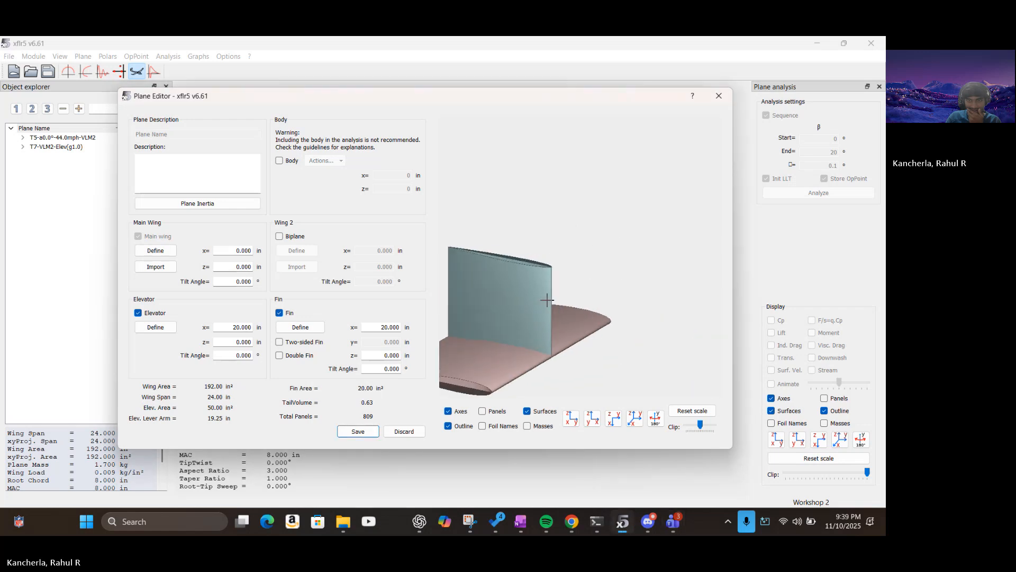
drag(596, 305, 601, 285)
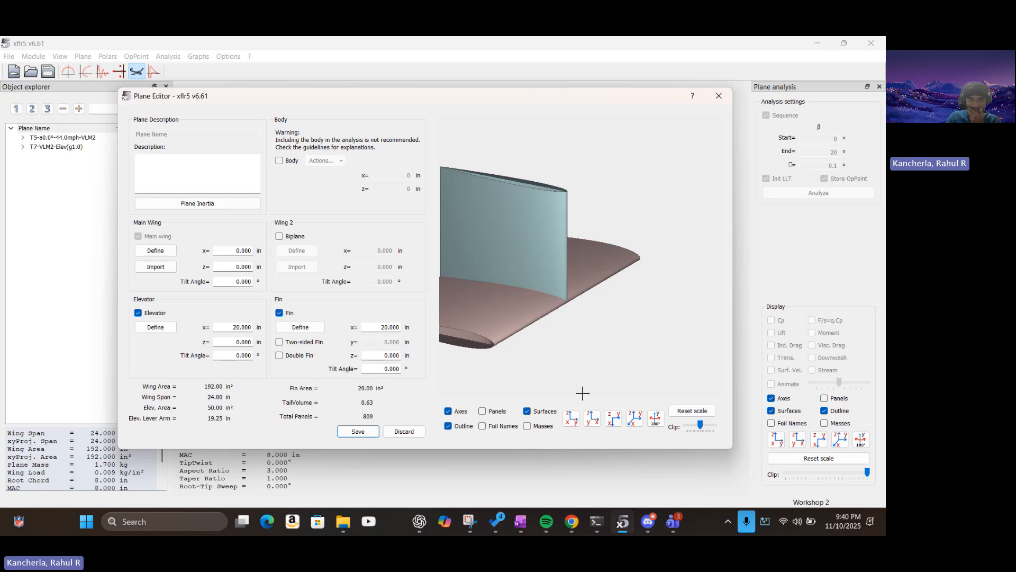
- Review the fin's section definition again, and leave the plane editor without applying any modification to the plane
click(291, 329)
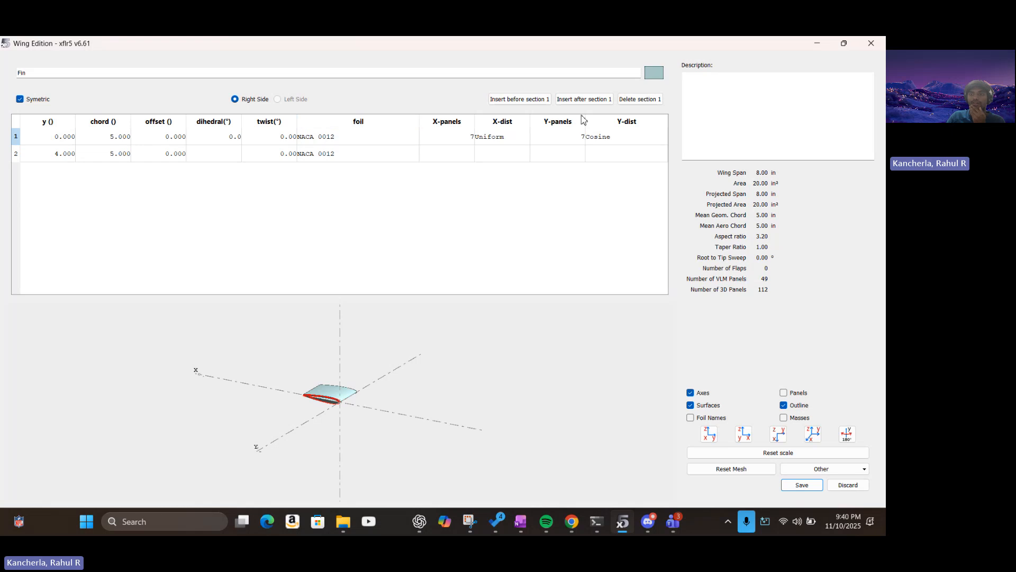
click(801, 485)
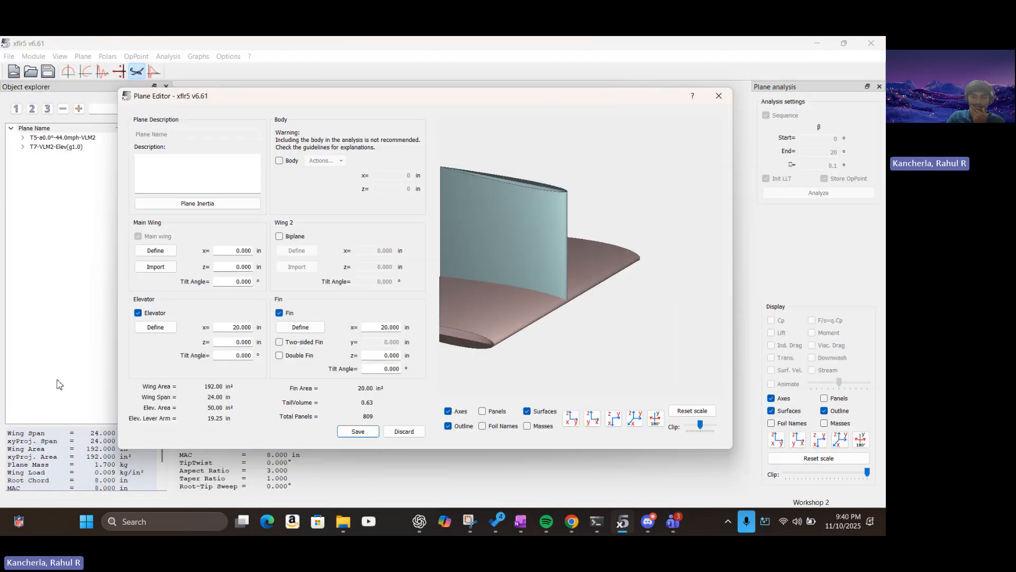
click(357, 431)
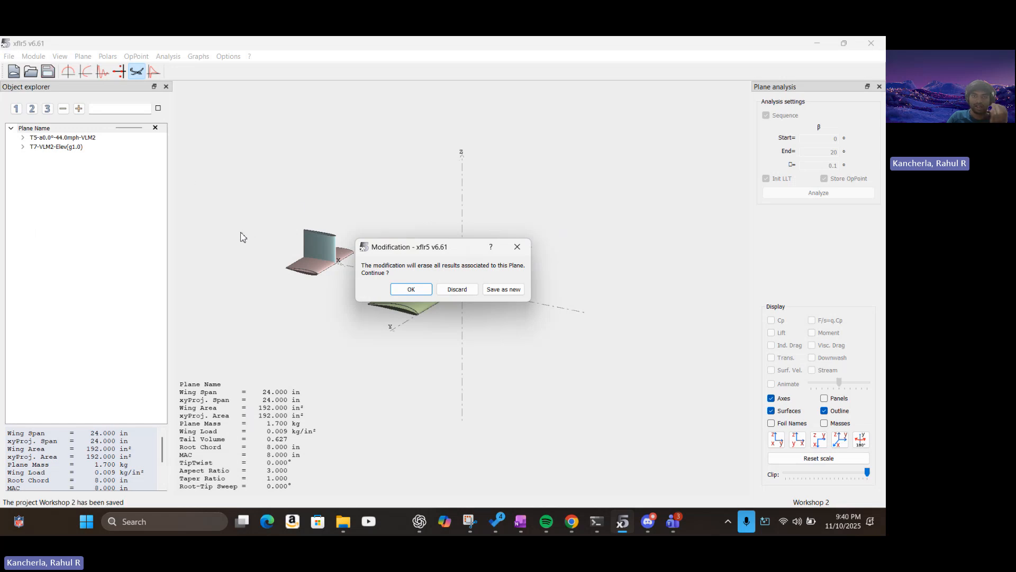
click(517, 247)
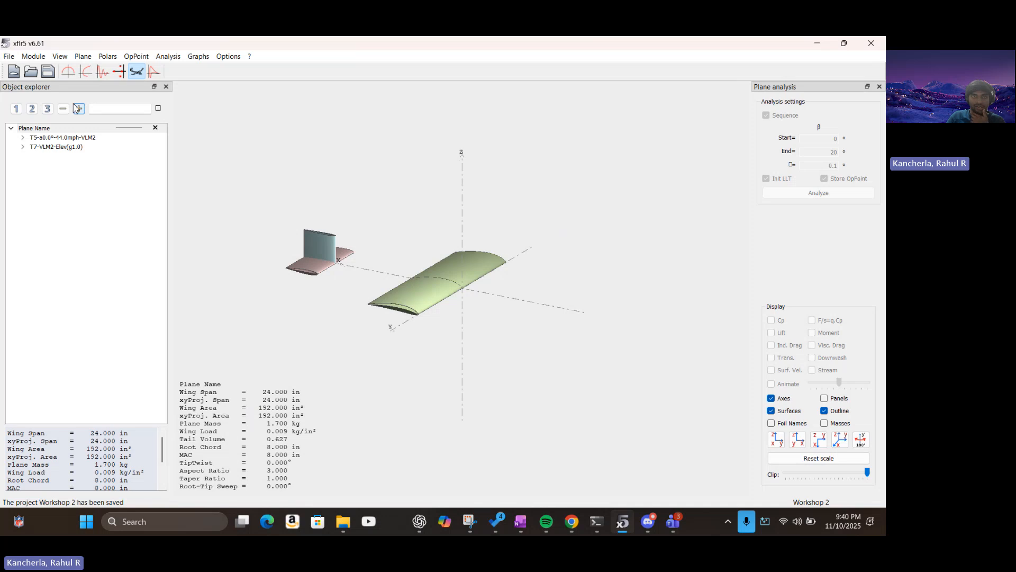
click(726, 235)
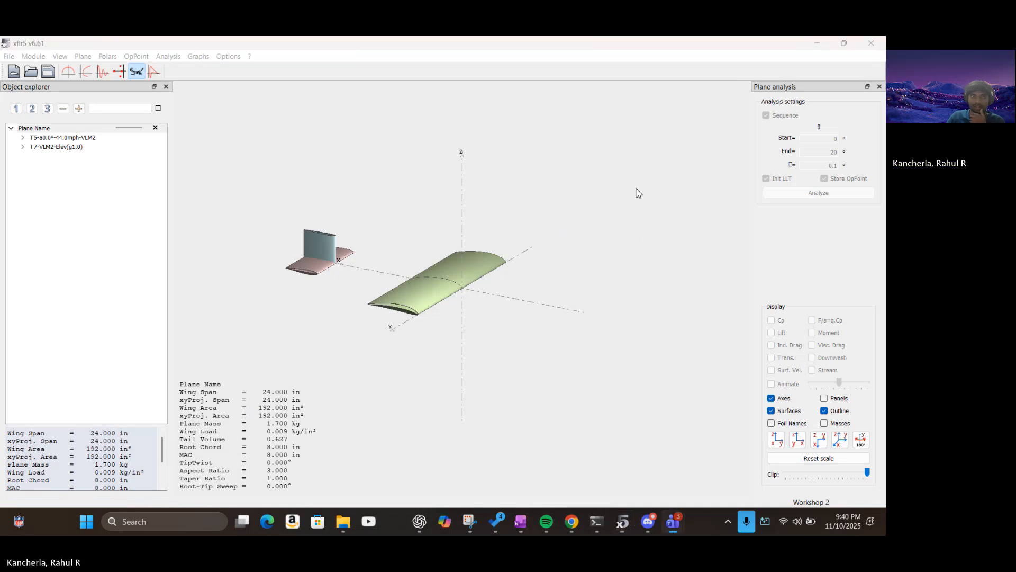
- Delete the operating points associated with the T5-a0.0°-44.0mph-VLM2 analysis
click(67, 139)
right_click(69, 137)
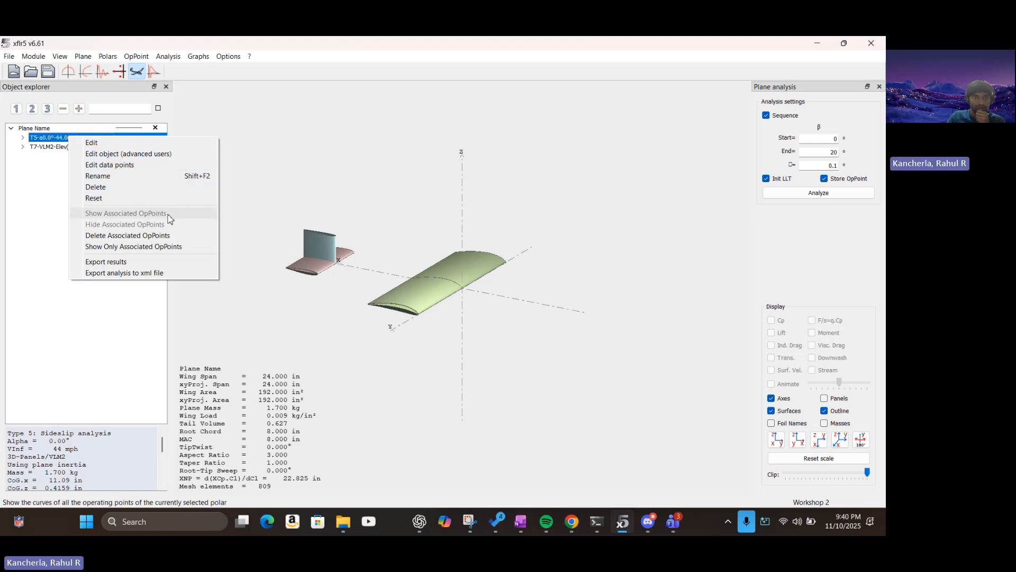
click(36, 219)
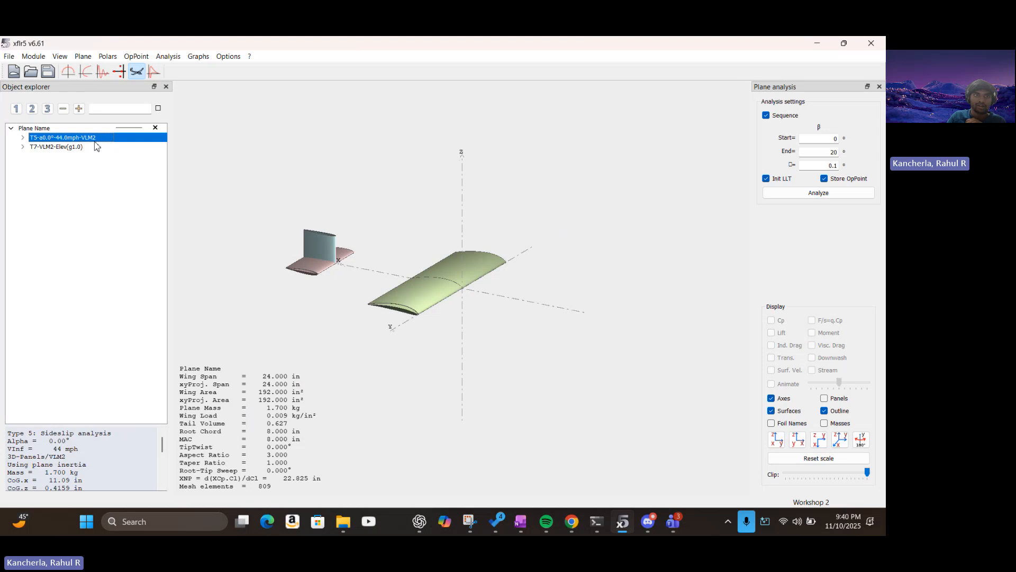
right_click(84, 139)
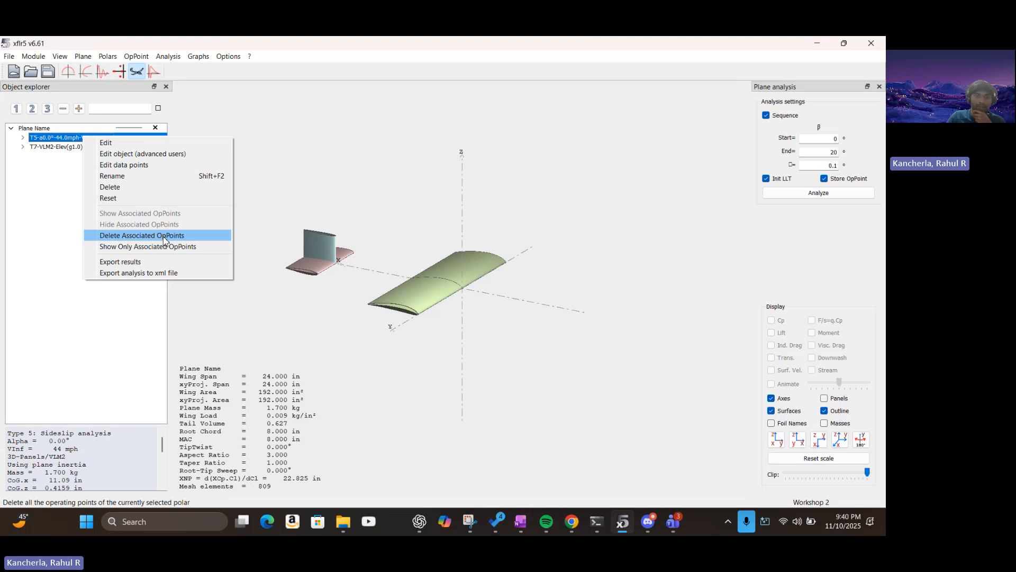
click(164, 235)
- Delete the operating points associated with the T7-VLM2-Elev(g1.0) analysis, and save the project
click(77, 148)
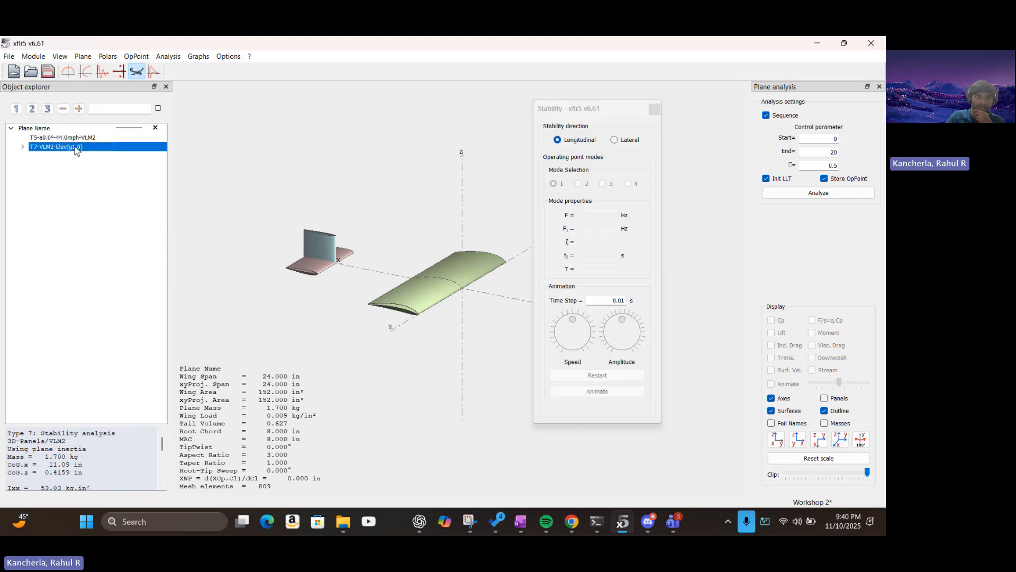
right_click(74, 149)
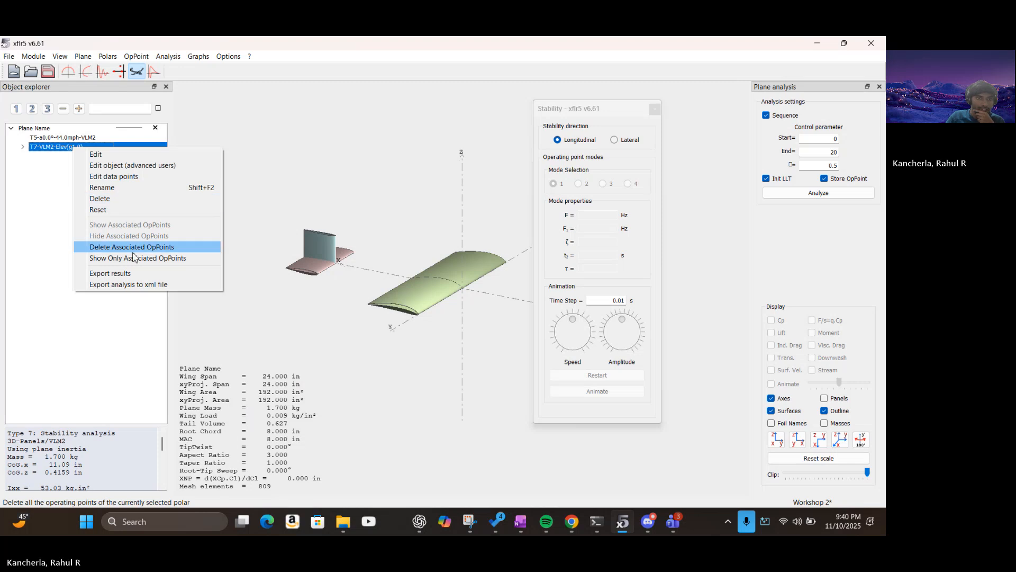
click(148, 248)
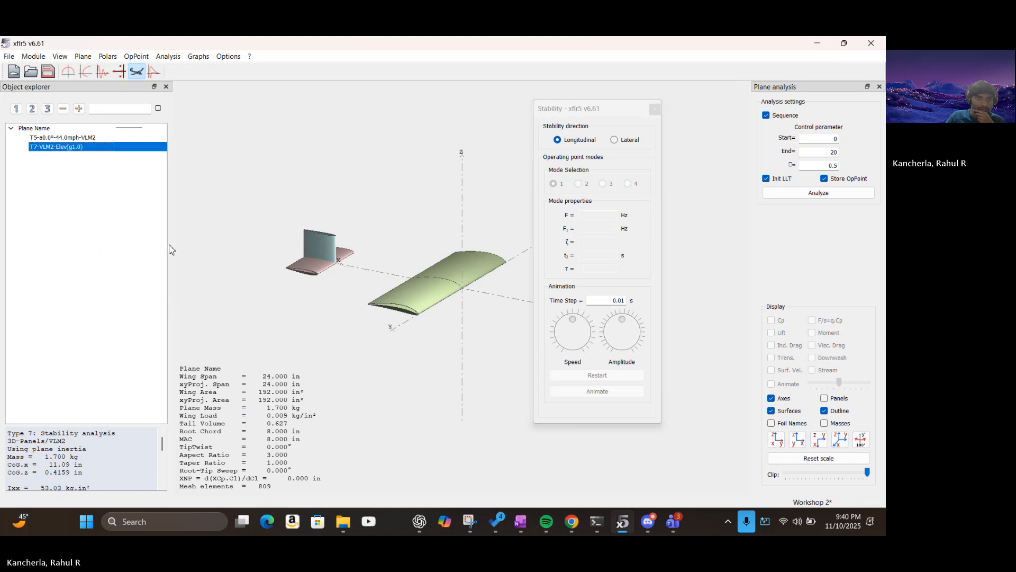
click(54, 72)
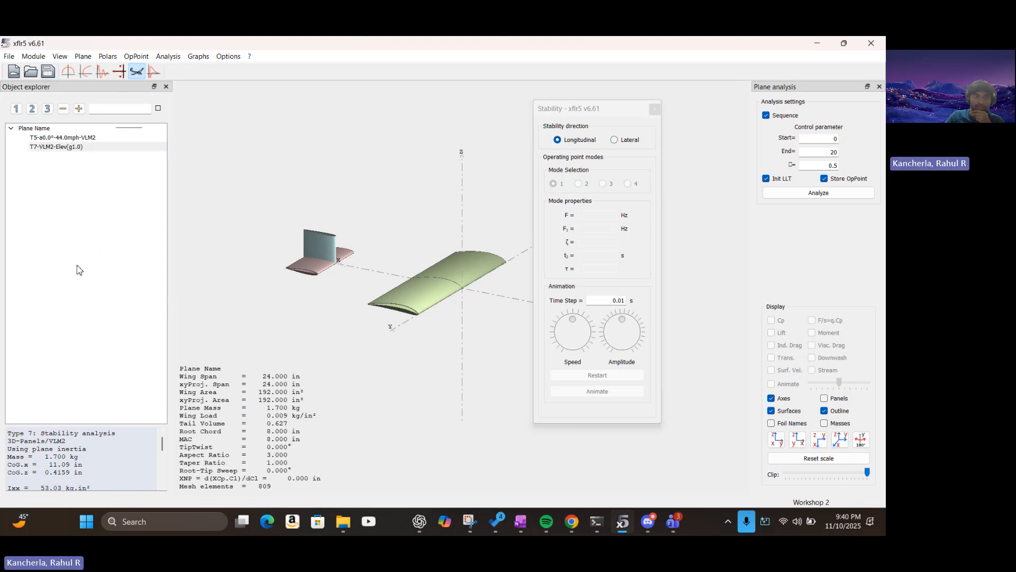
- Review the polar type and analysis method settings of the T5-a0.0°-44.0mph-VLM2 analysis, and close its definition without changes
click(79, 138)
click(663, 141)
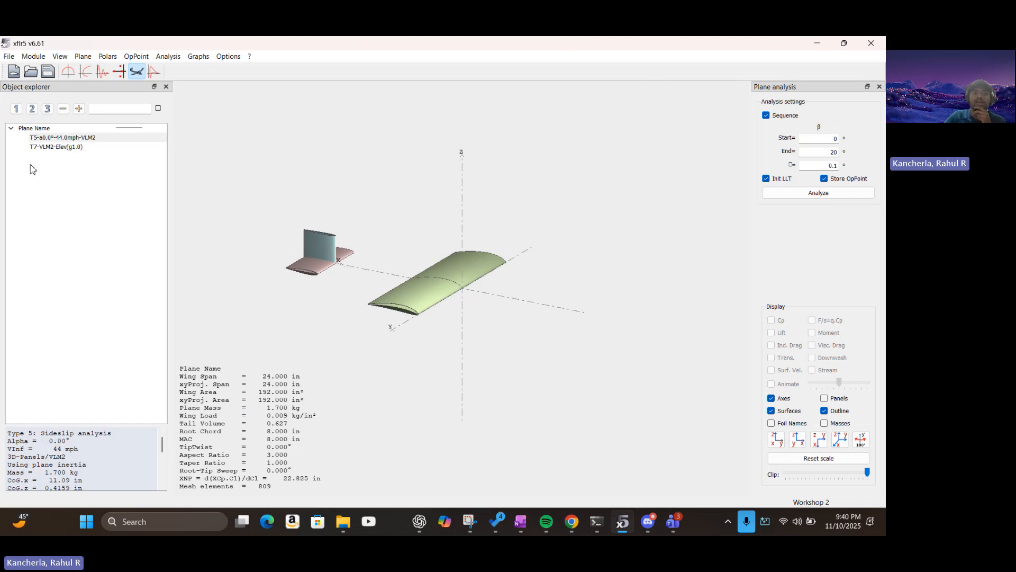
right_click(53, 140)
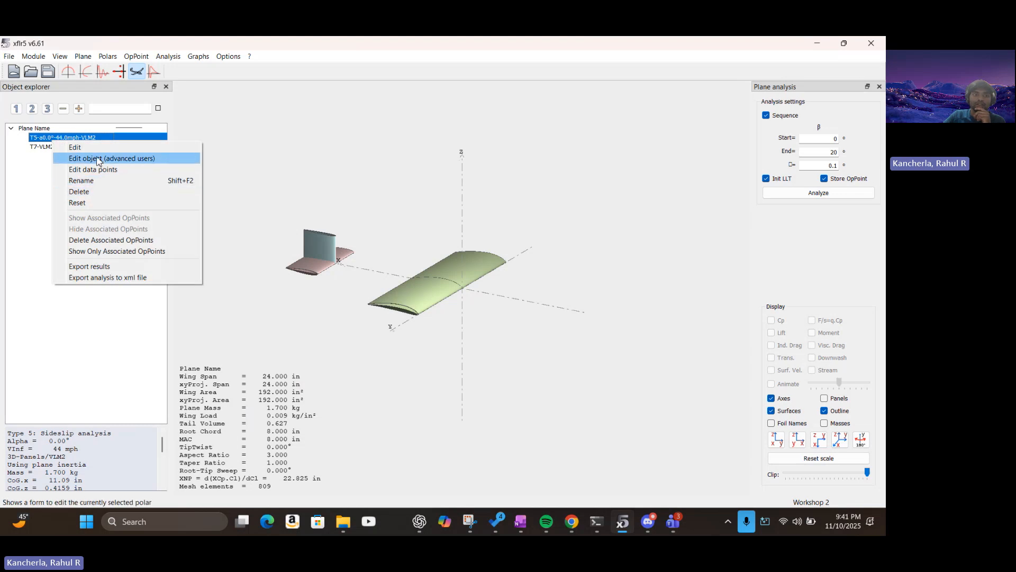
click(76, 147)
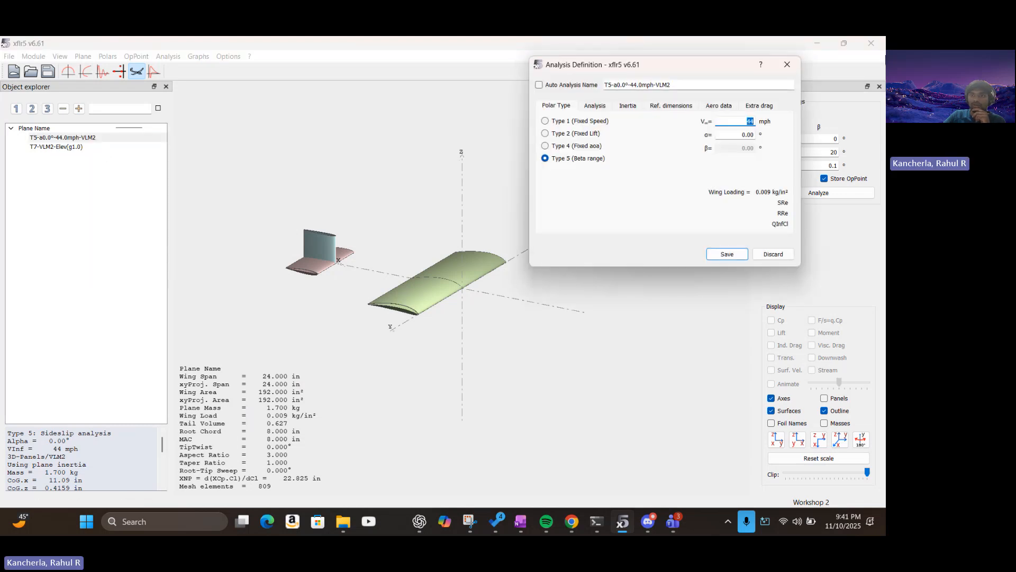
drag(683, 68, 212, 227)
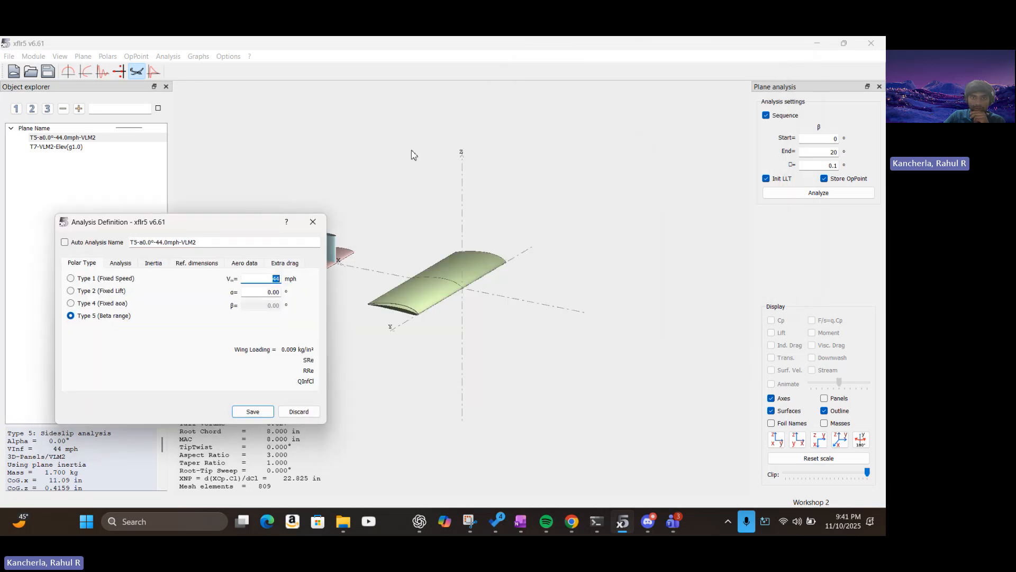
click(463, 122)
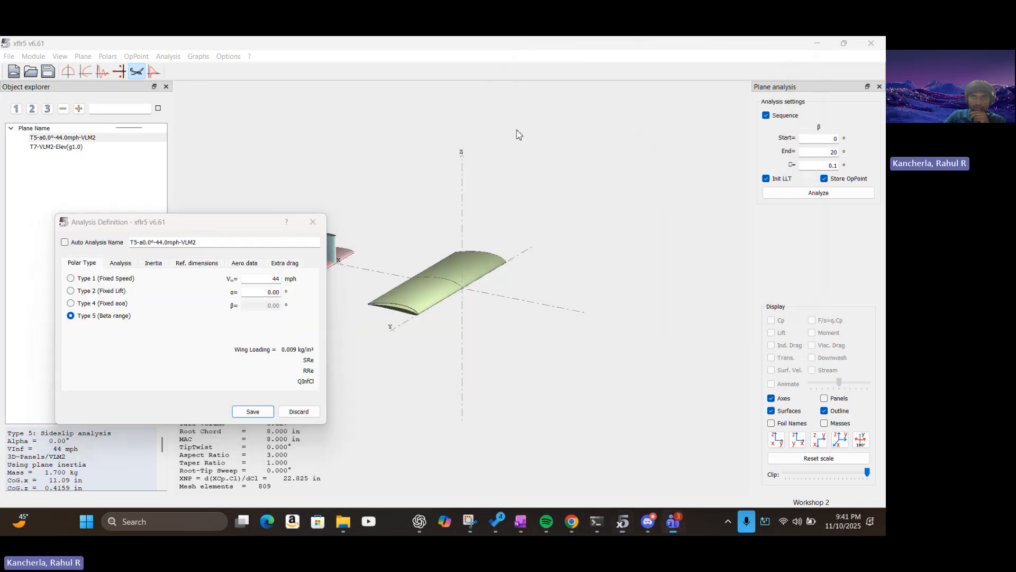
click(242, 223)
drag(243, 223, 461, 141)
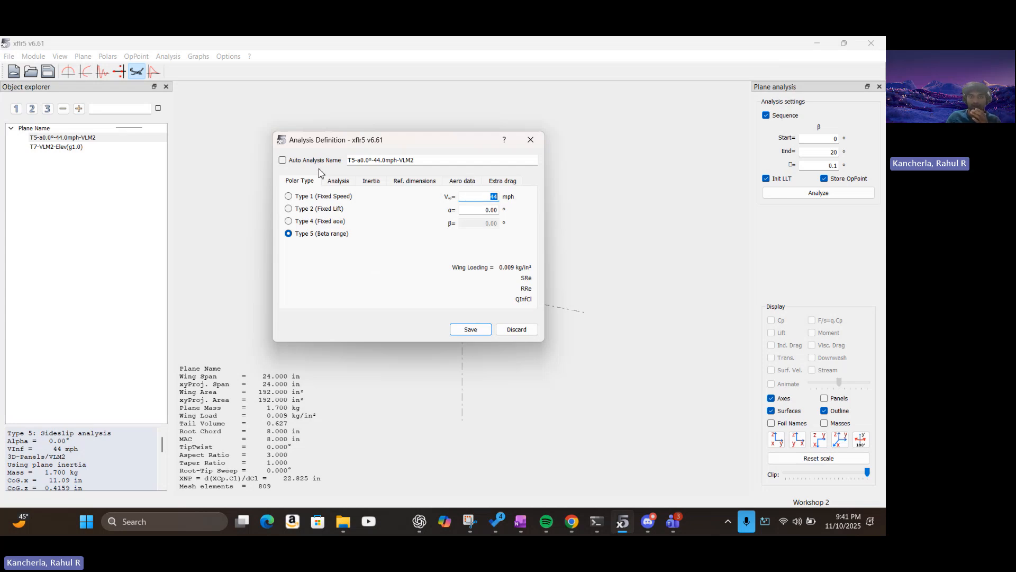
click(341, 181)
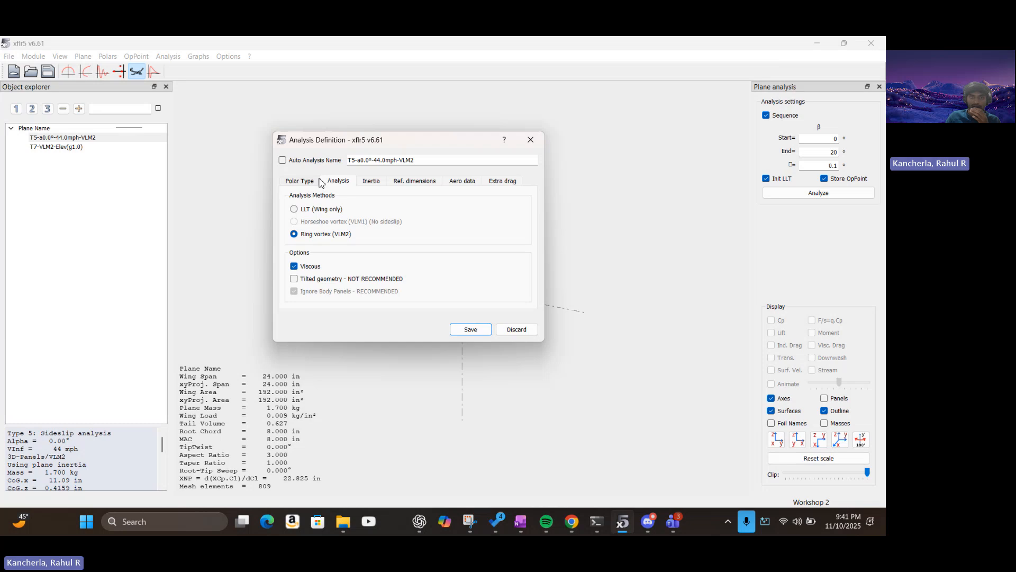
click(319, 182)
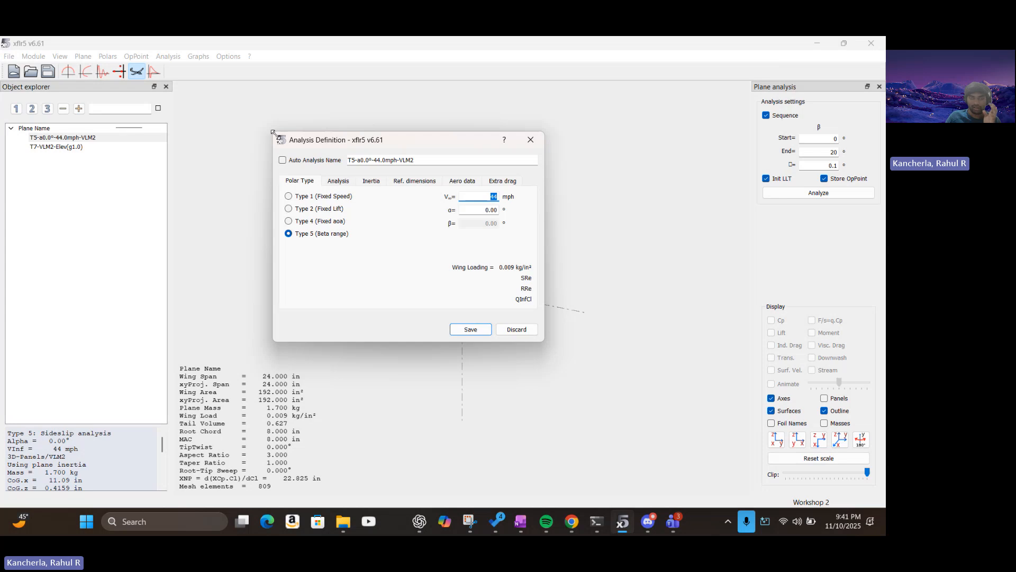
click(531, 141)
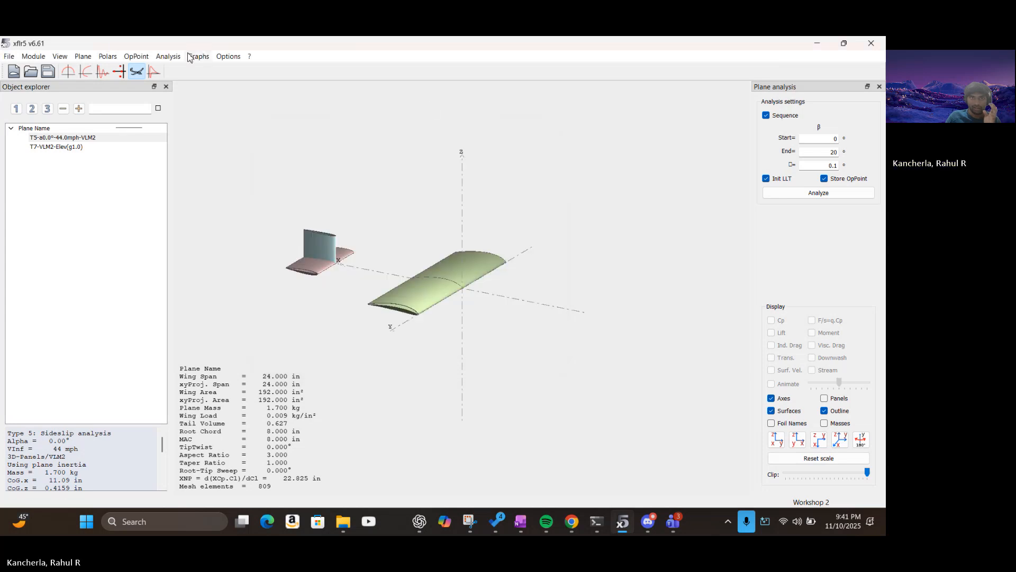
click(168, 56)
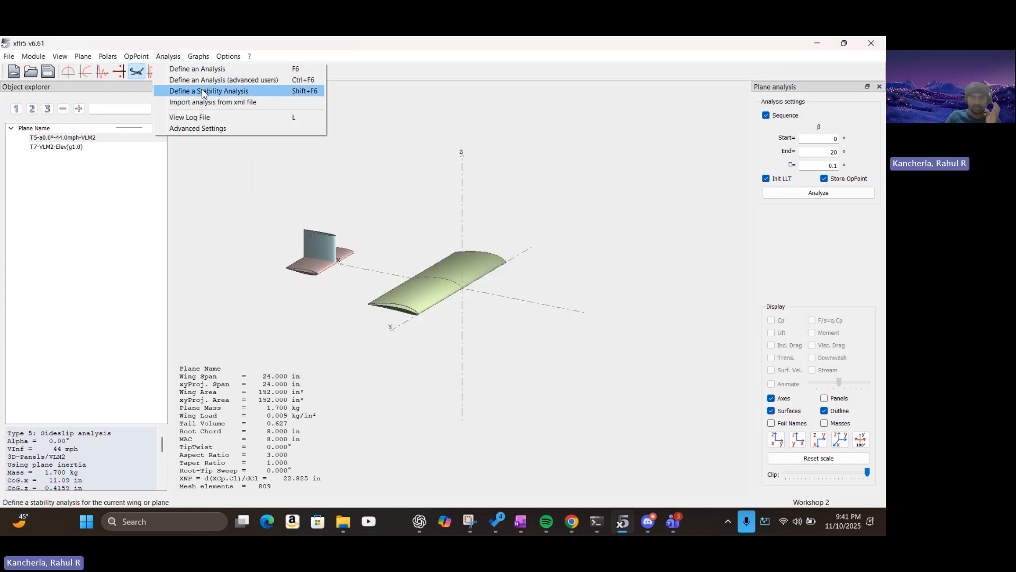
click(204, 91)
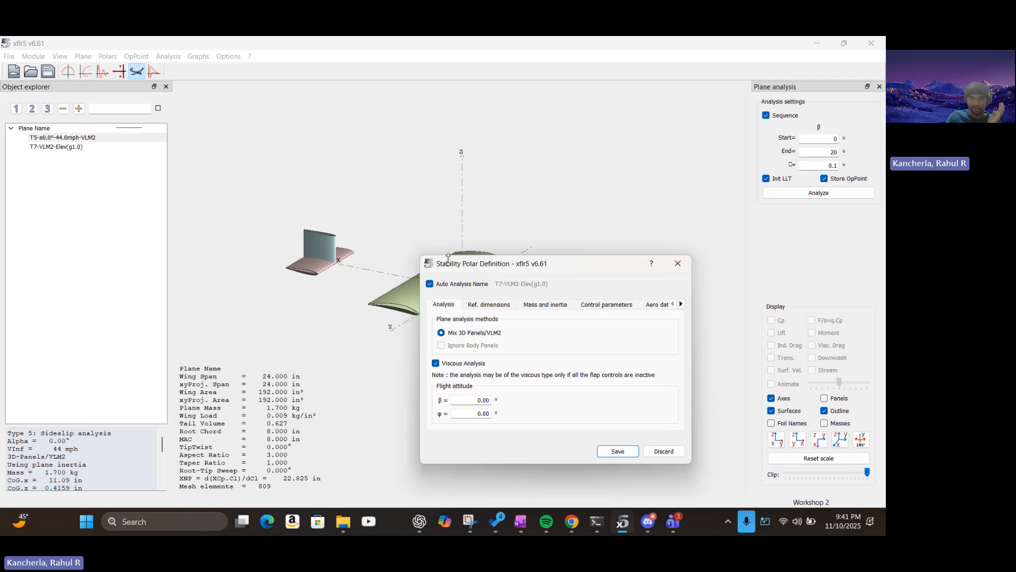
drag(447, 257, 392, 272)
drag(516, 269, 247, 243)
click(410, 236)
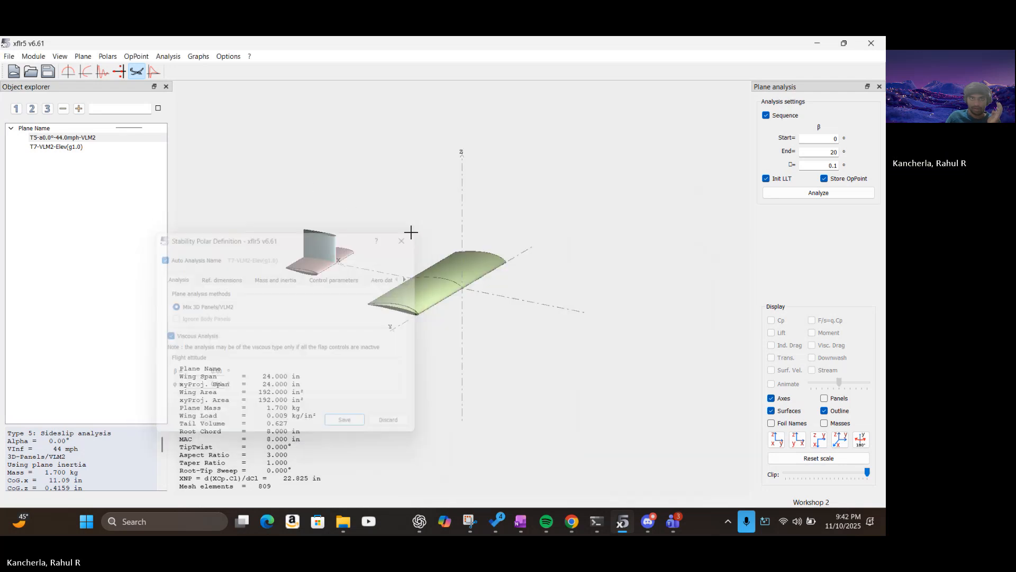
- Start defining a plane analysis and review its polar type, VLM2 method, inertia, reference dimensions, and International and Imperial air data
click(172, 58)
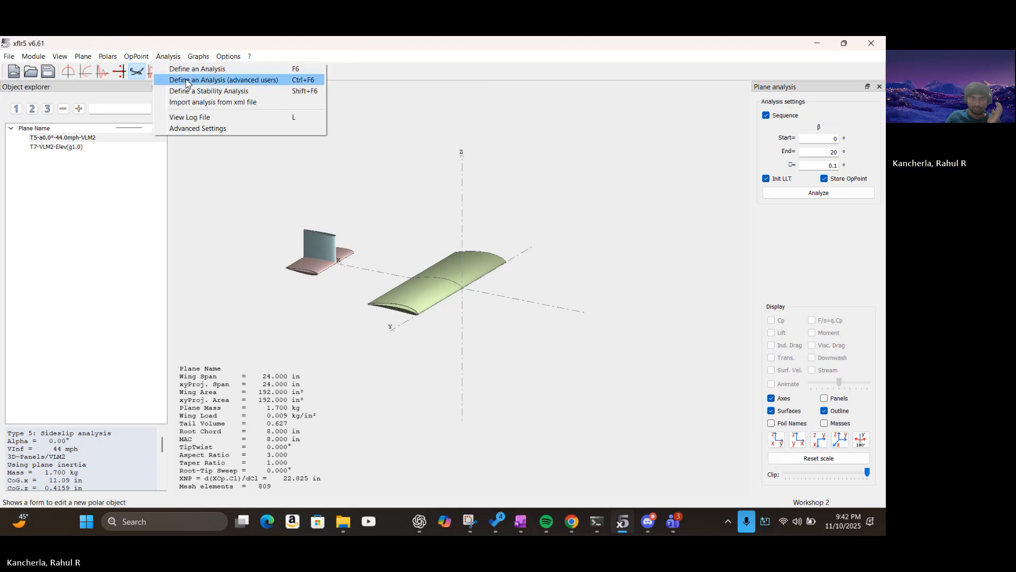
click(194, 74)
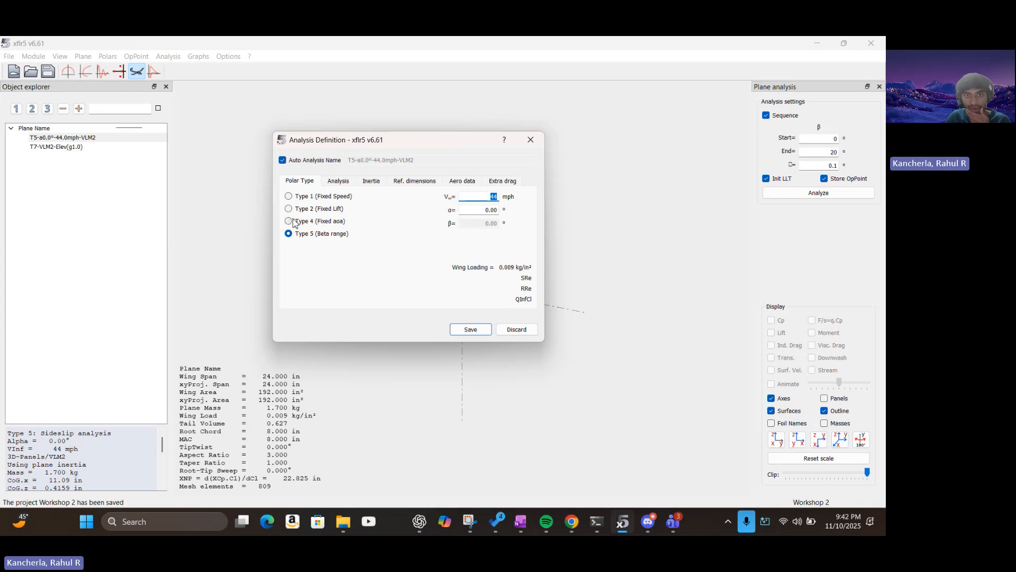
click(340, 182)
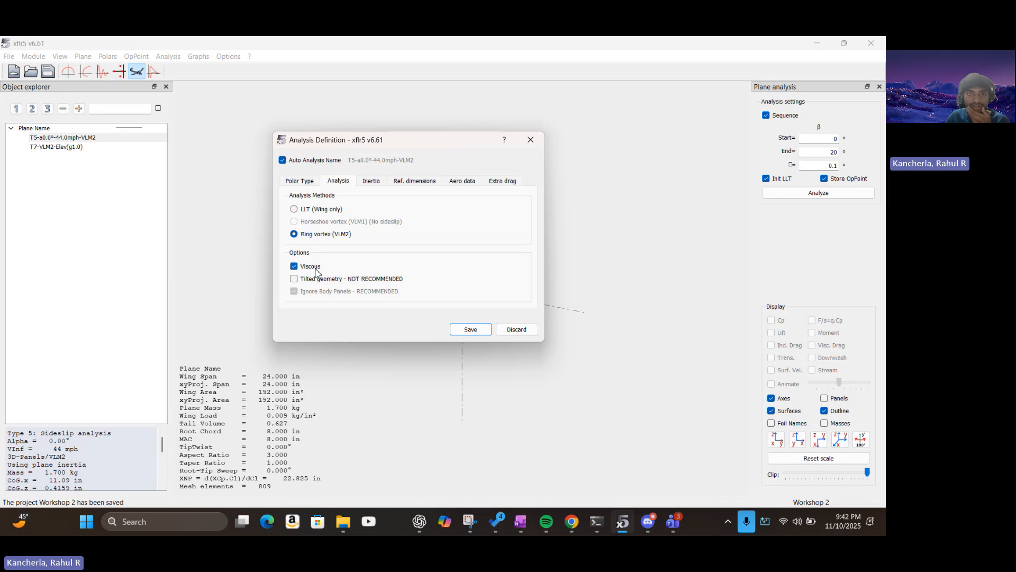
click(376, 182)
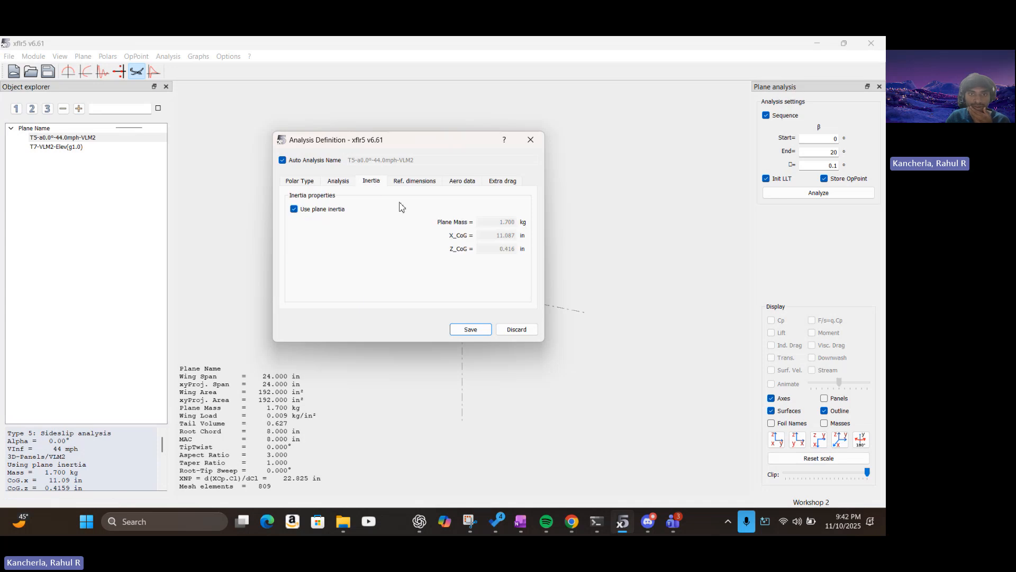
click(415, 183)
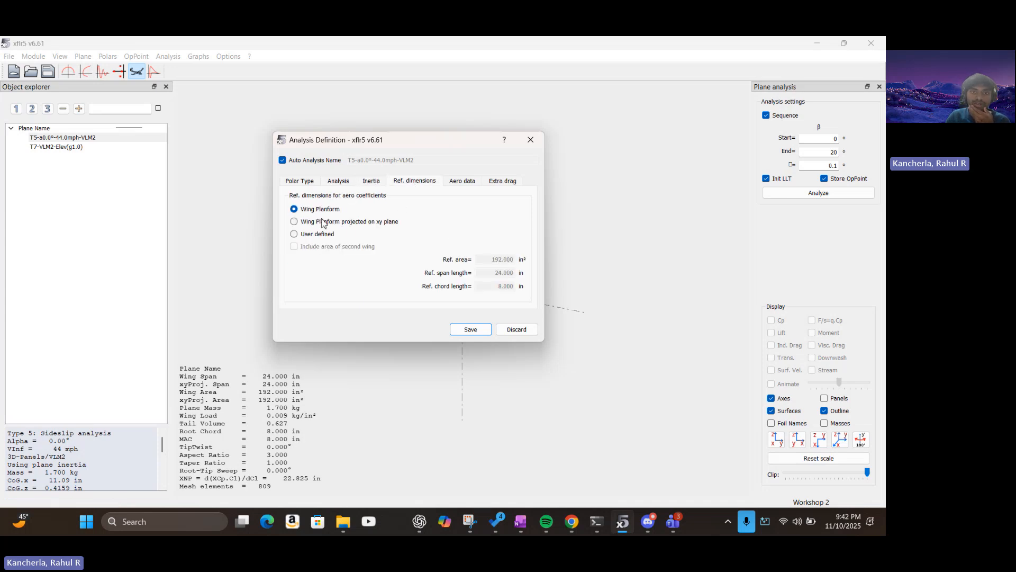
click(459, 183)
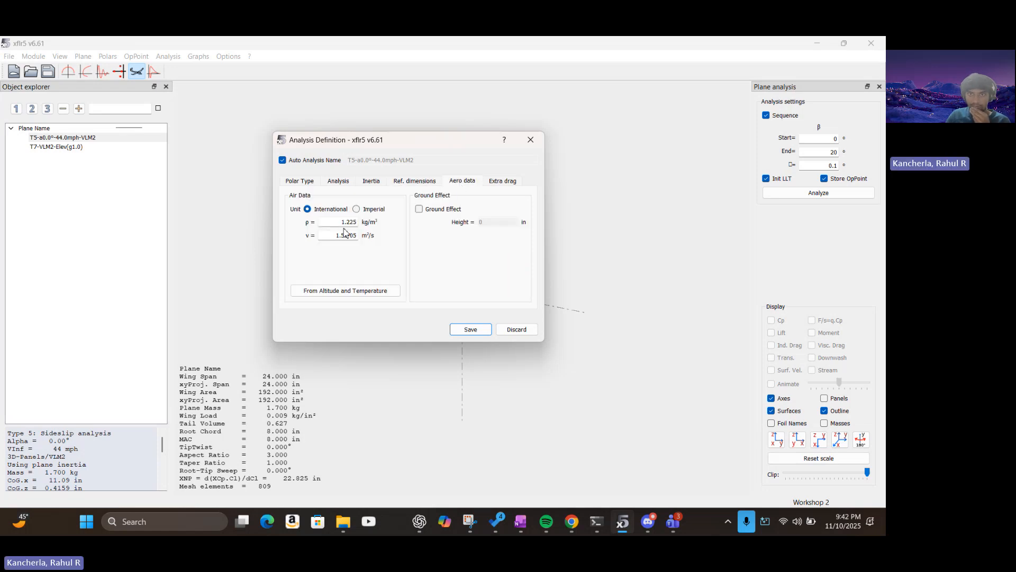
click(357, 208)
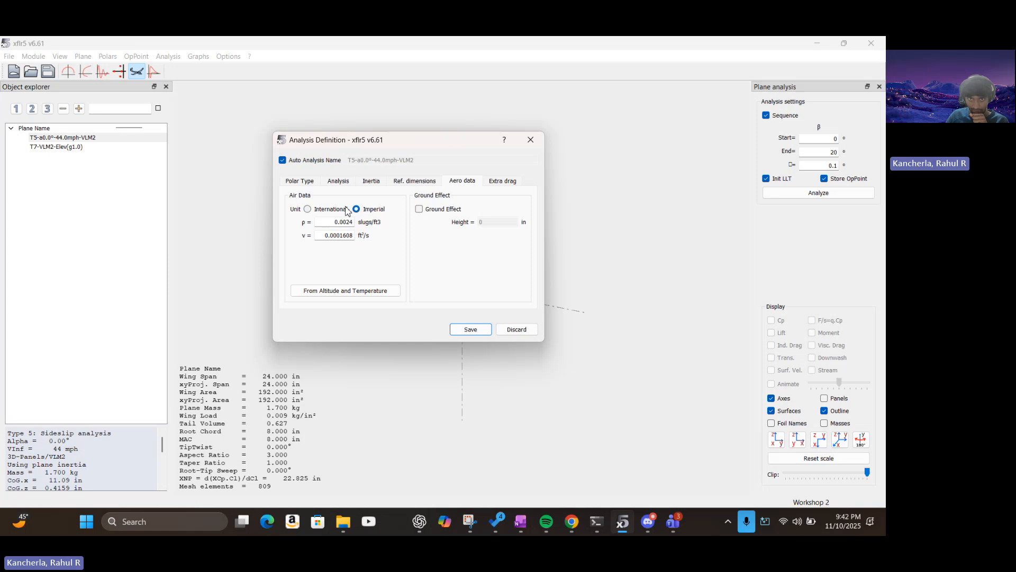
click(307, 209)
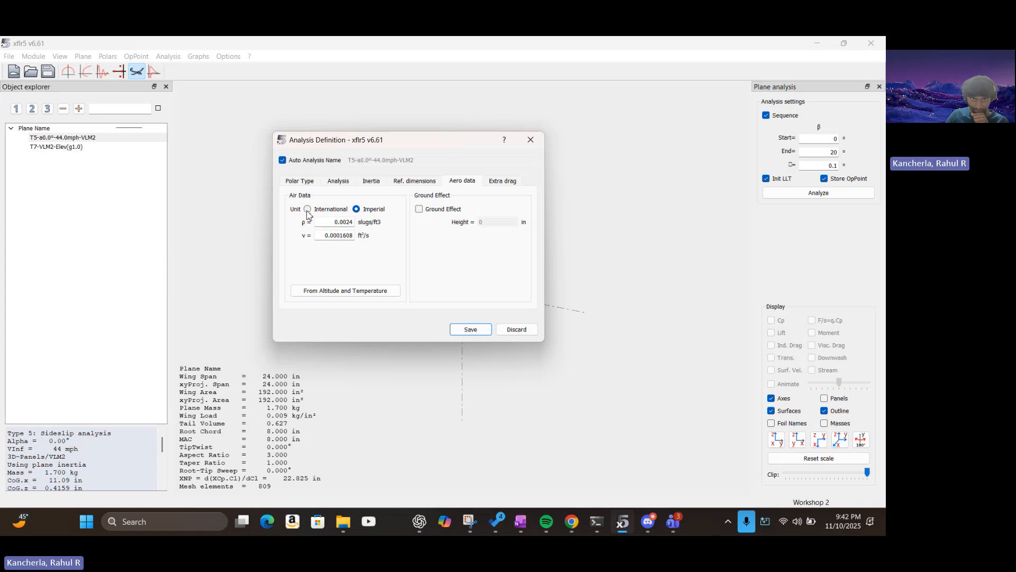
- Examine the extra drag table in the analysis definition, going through the rows Extra 0 to Extra 3
click(498, 181)
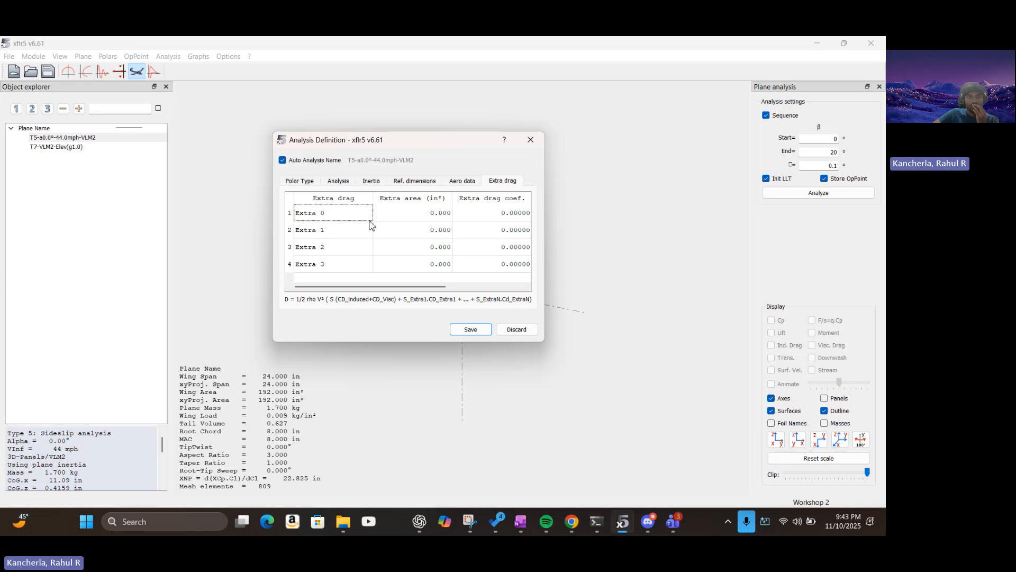
click(351, 230)
click(353, 246)
click(354, 216)
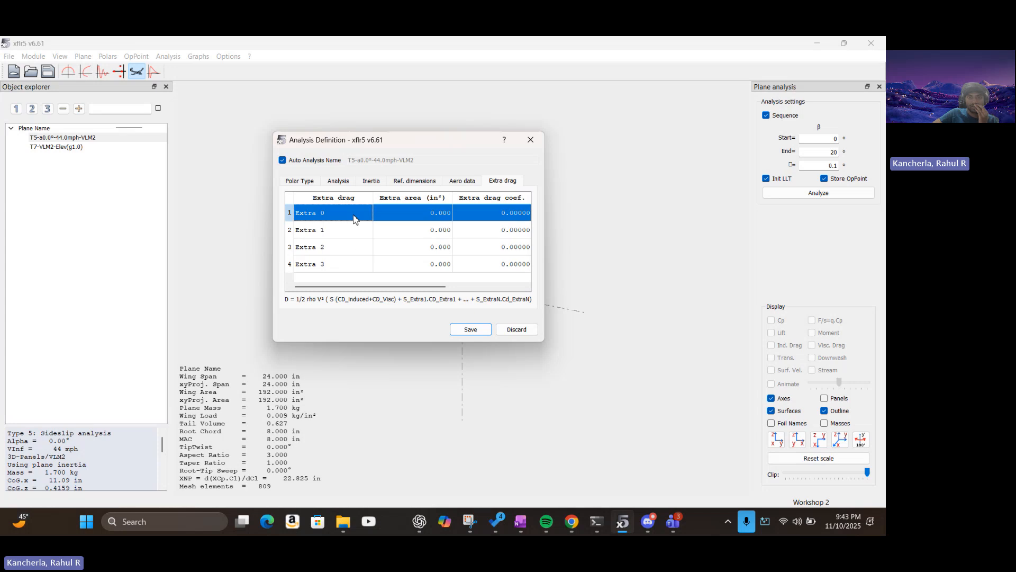
click(352, 232)
click(347, 248)
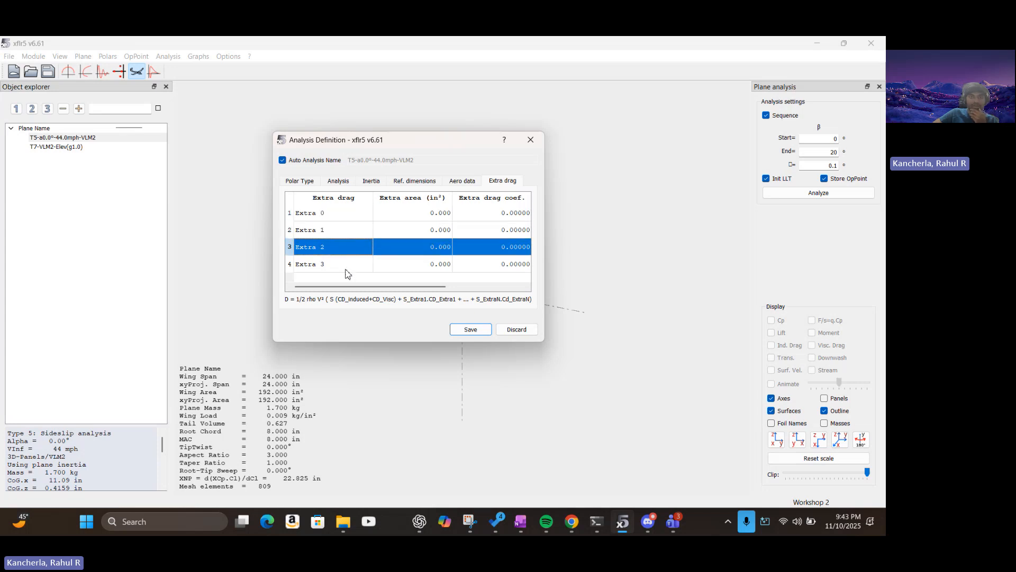
click(346, 267)
click(348, 217)
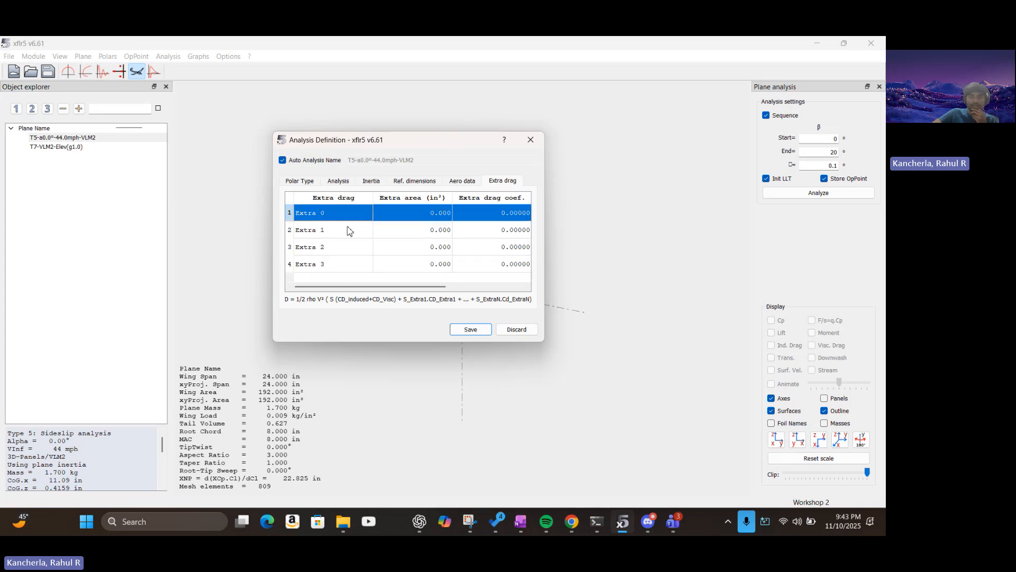
click(351, 231)
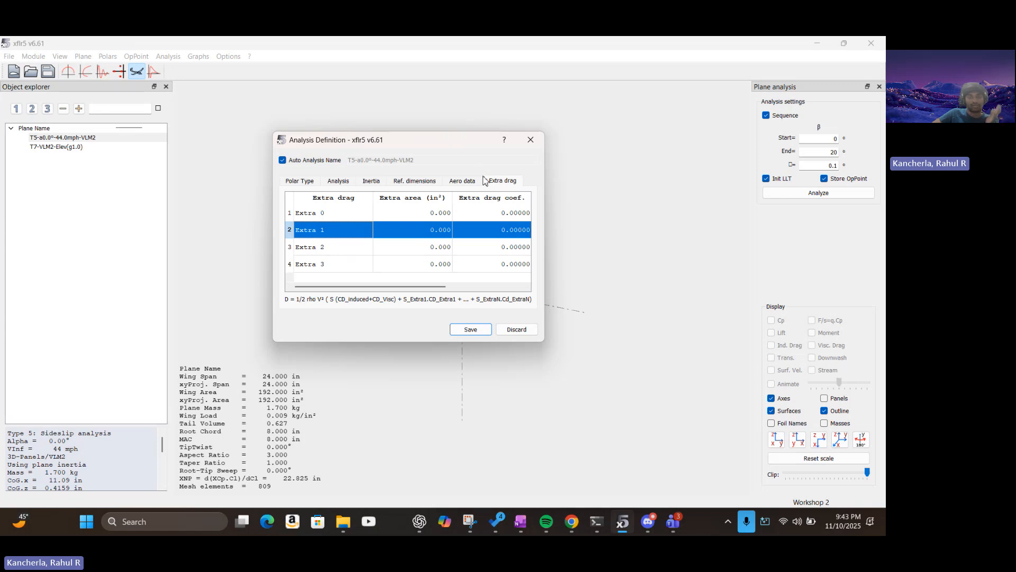
- Try to save the Type 5 (Beta range) analysis at 44 mph, discard the duplicate polar at the rename prompt, and save the project
click(310, 183)
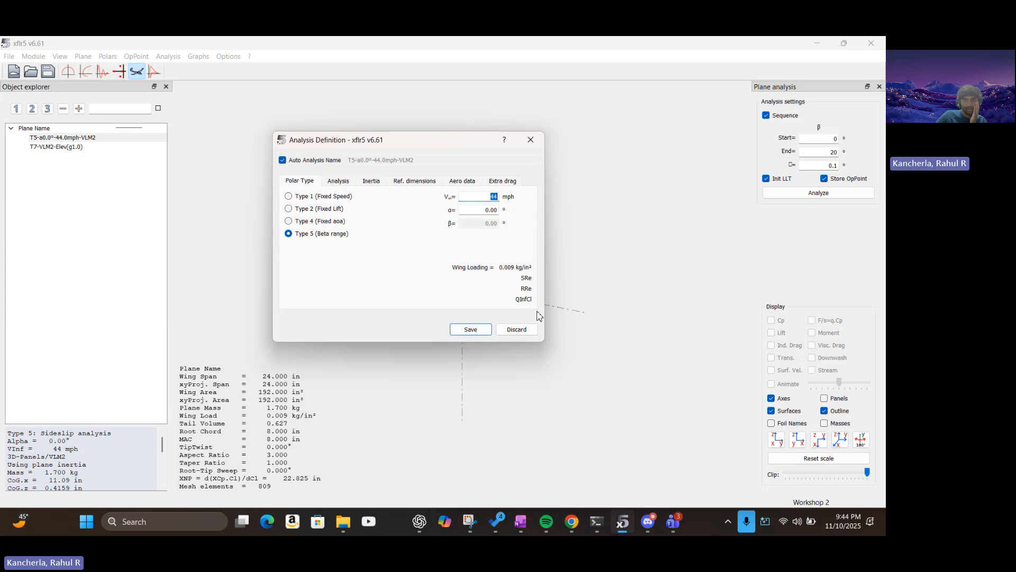
click(470, 330)
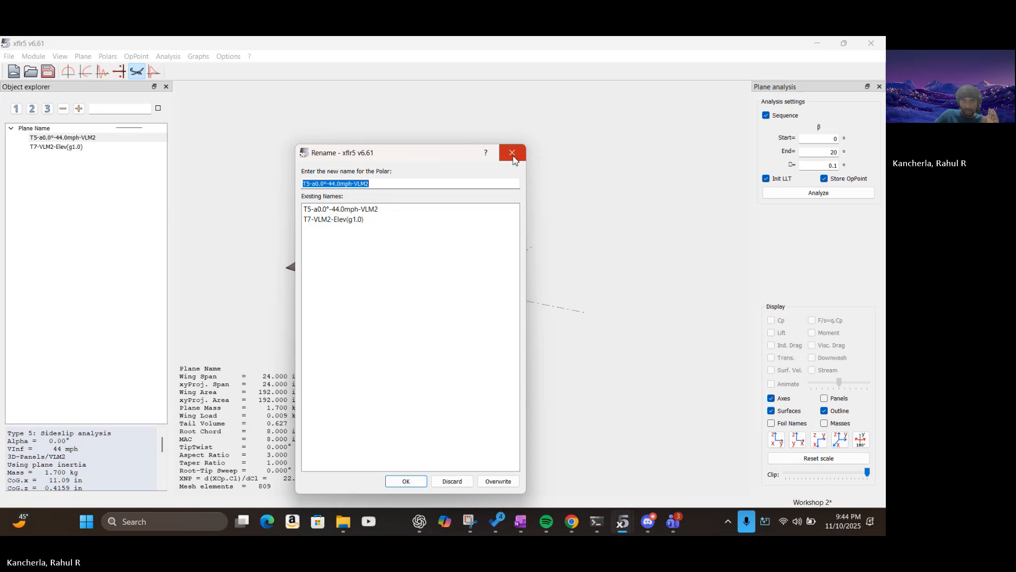
click(452, 481)
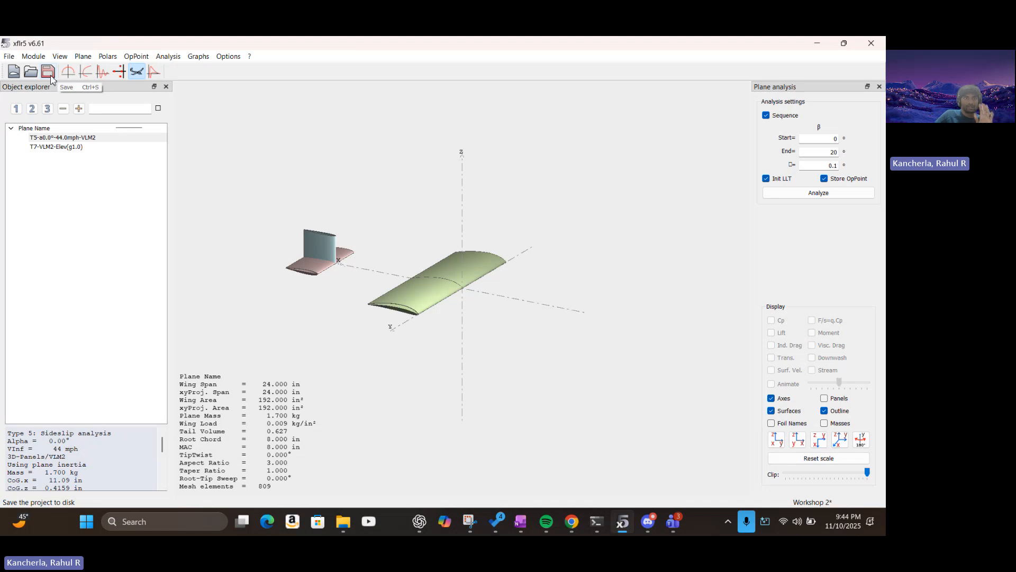
click(48, 72)
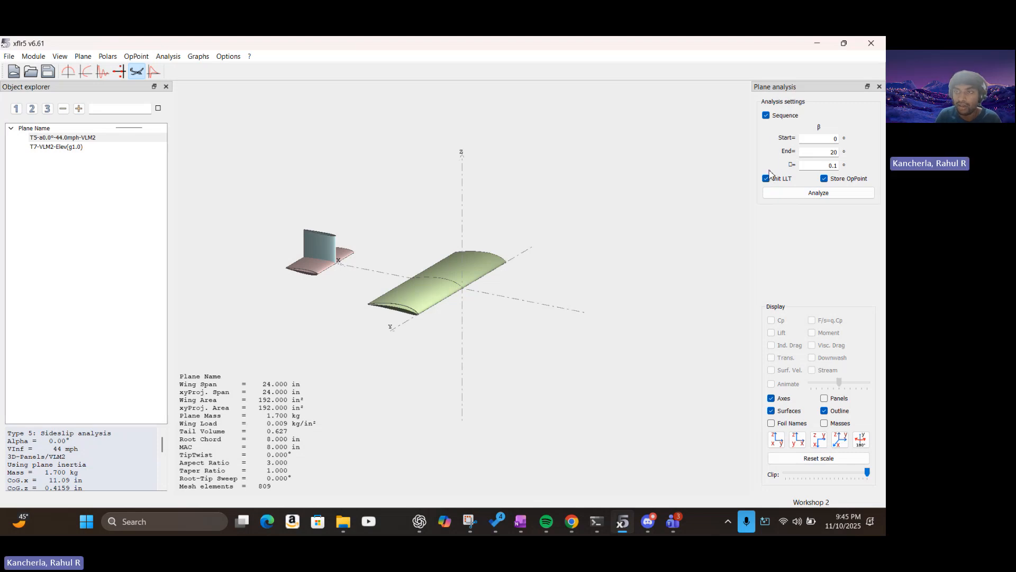
- Run the T5-a0.0°-44.0mph-VLM2 sideslip analysis for beta from 0 to 20° in 0.1° increments, close its log, and save the project
click(834, 137)
key(BackSpace)
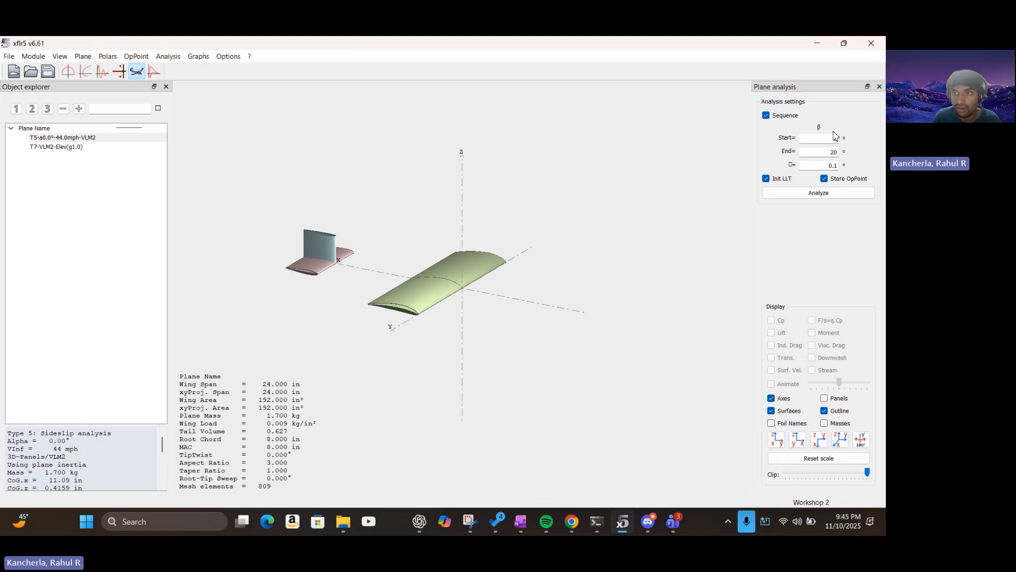
text(0)
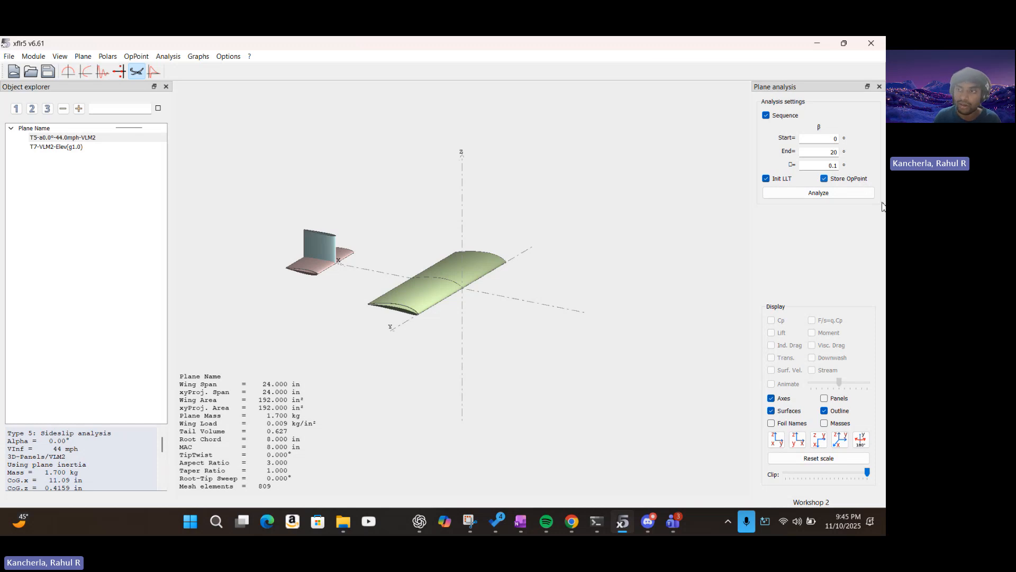
click(830, 197)
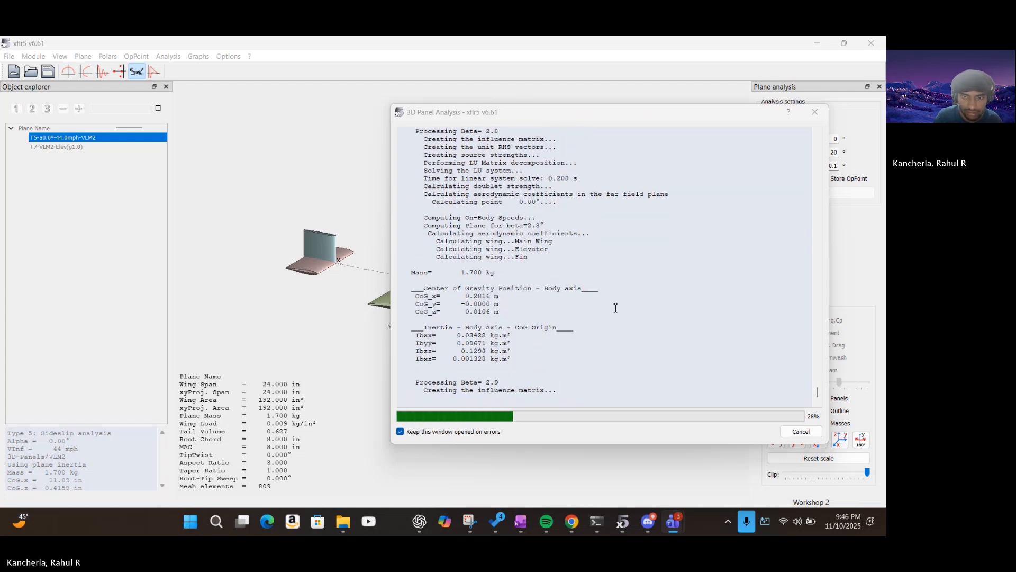
right_click(593, 286)
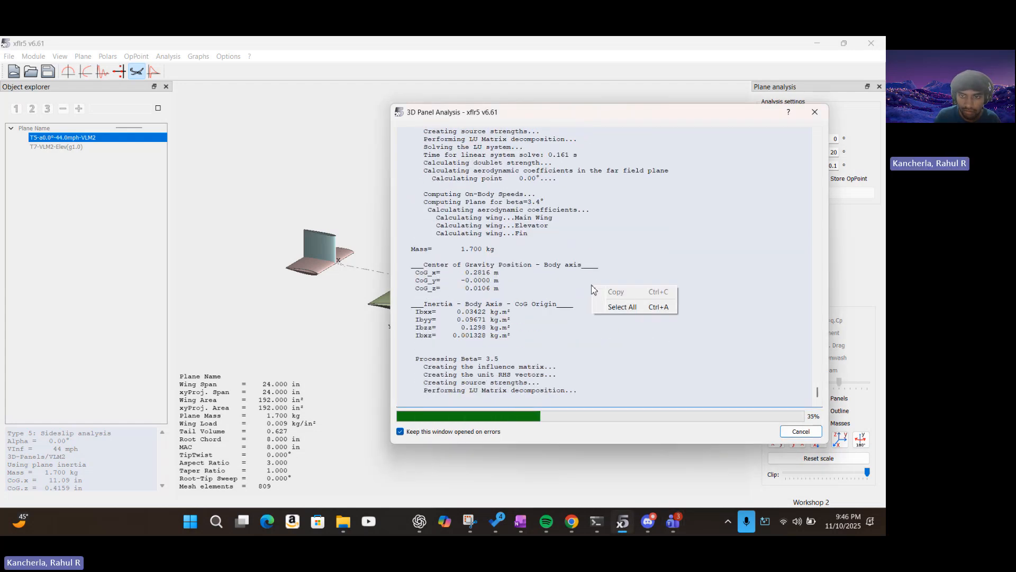
click(659, 229)
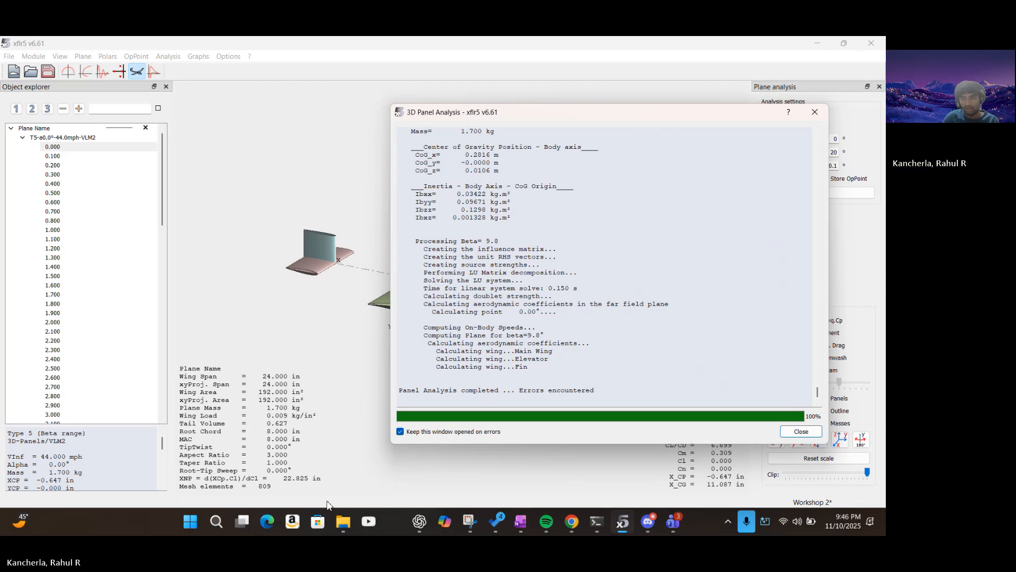
click(801, 431)
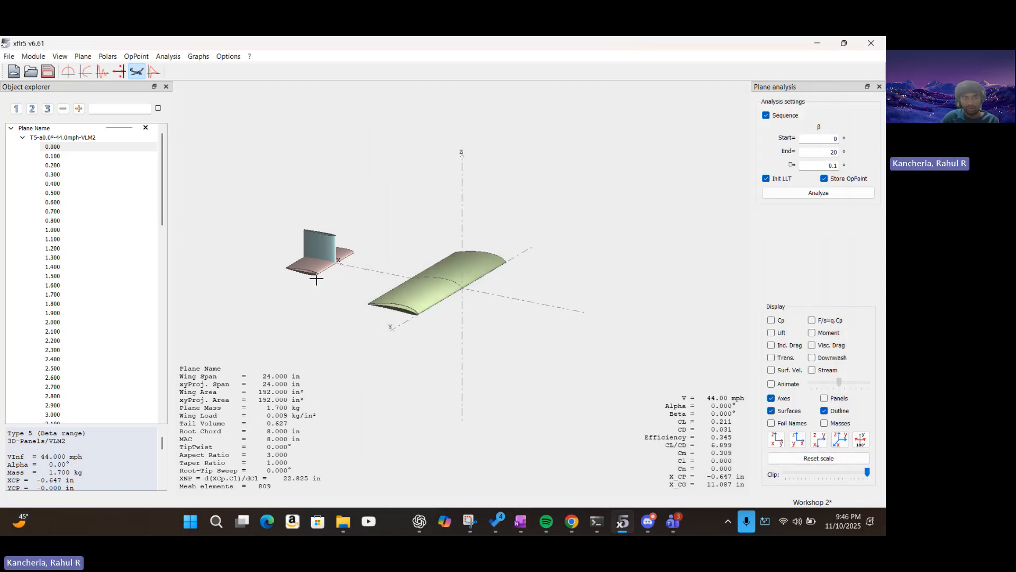
click(47, 72)
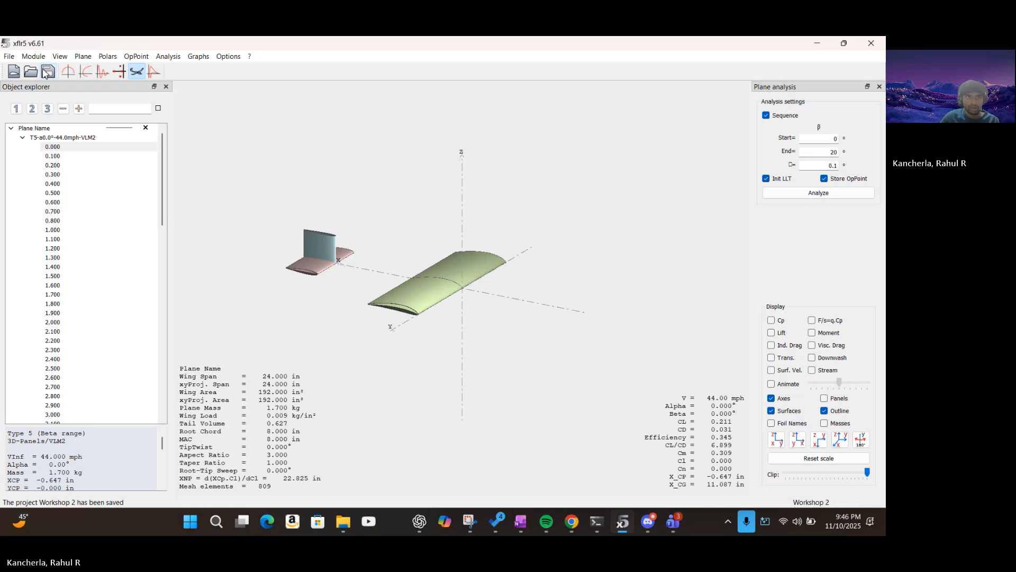
- Examine the range of beta operating points stored under T5-a0.0°-44.0mph-VLM2, including the 9.800 point, and collapse the list
click(22, 138)
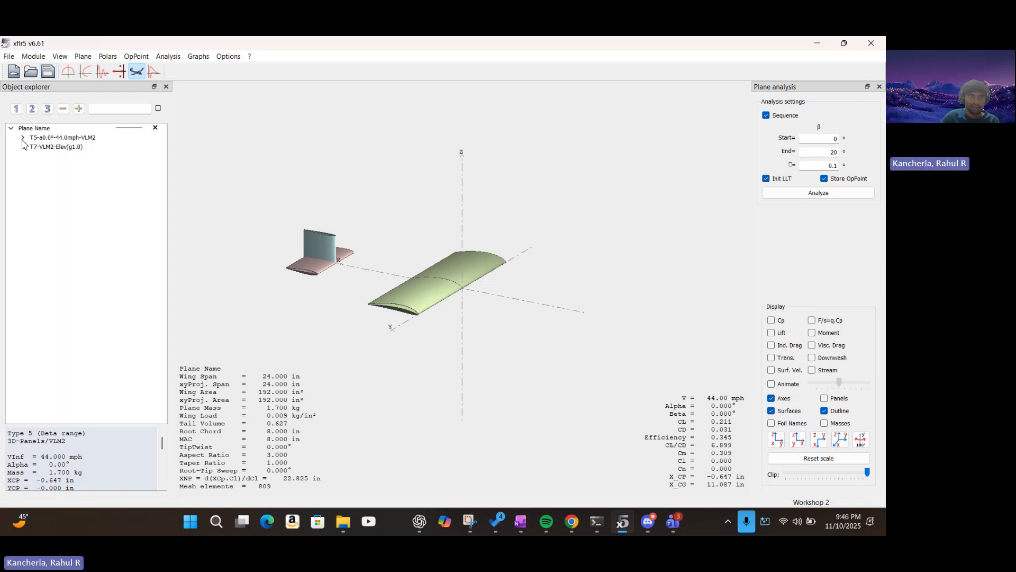
click(22, 138)
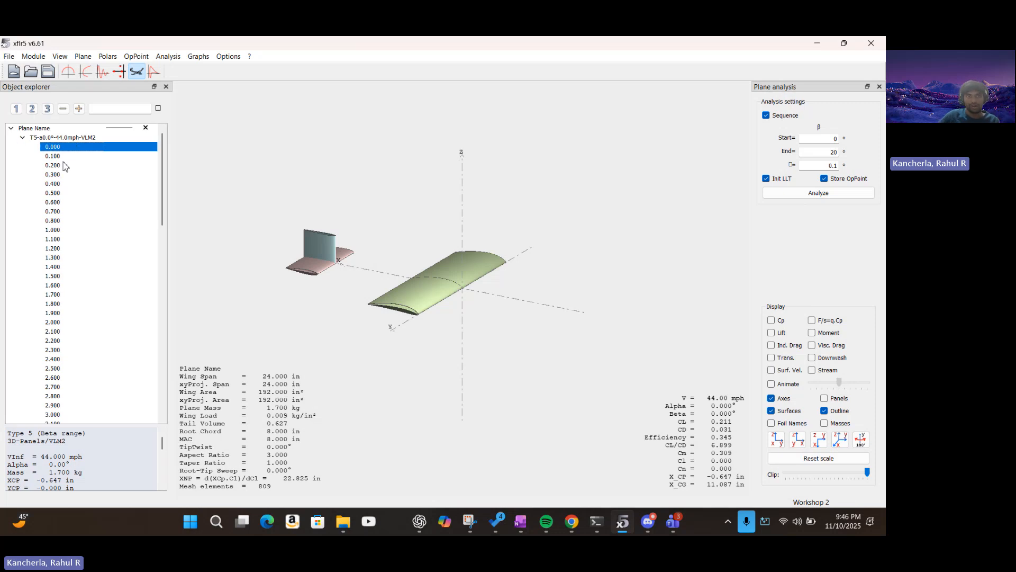
scroll(63, 166, down, 14)
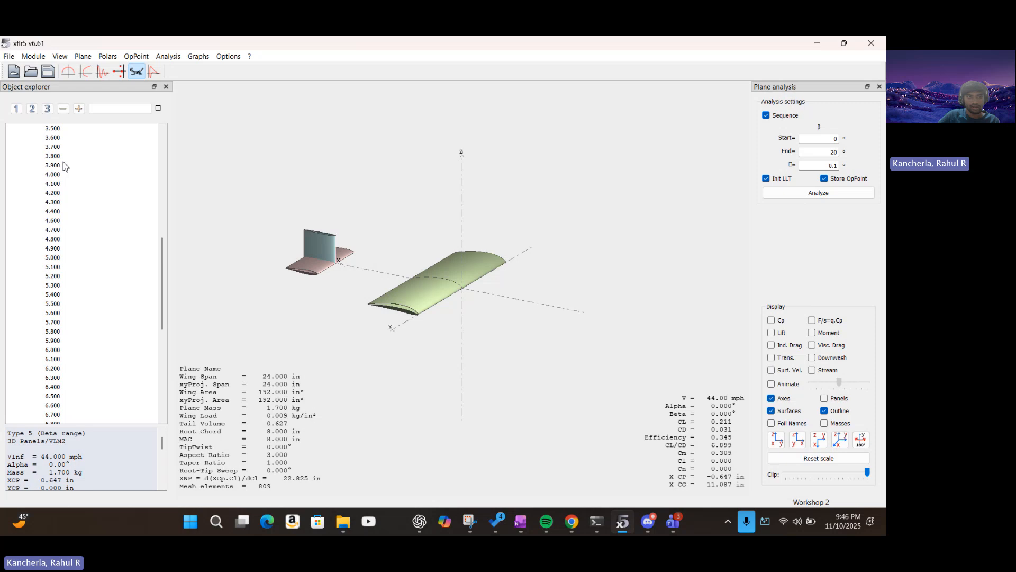
scroll(63, 166, down, 8)
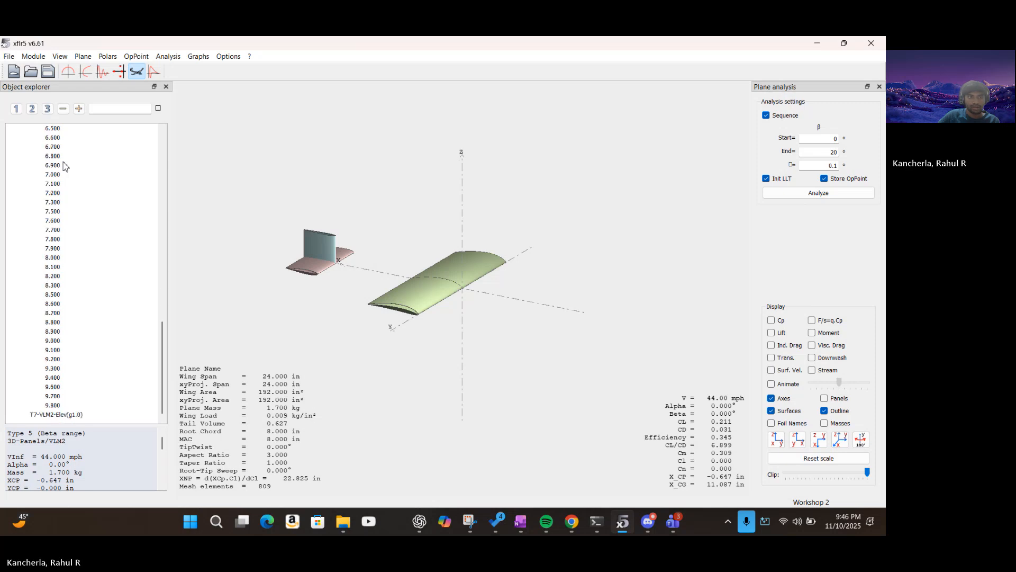
click(66, 405)
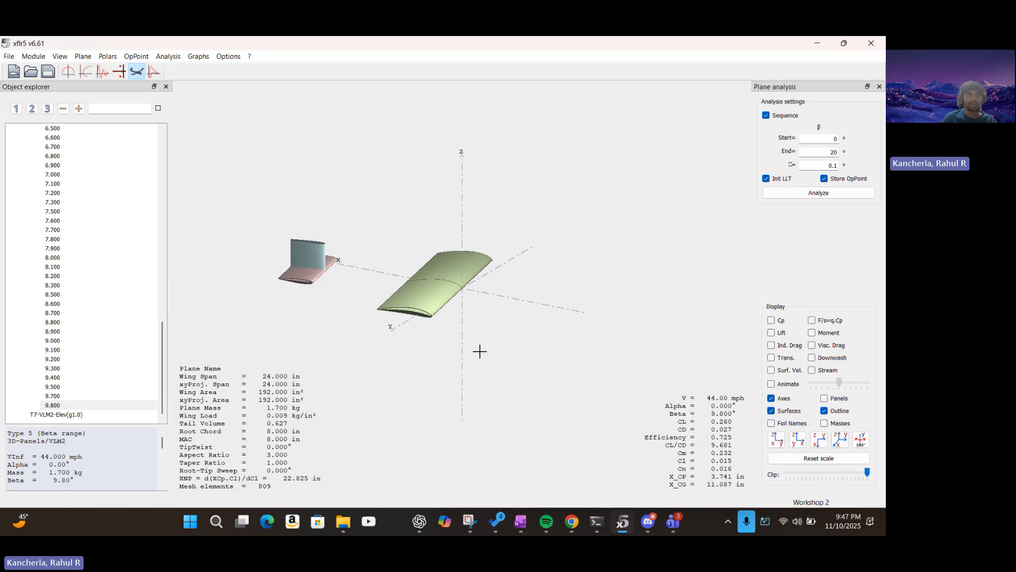
scroll(50, 275, up, 6)
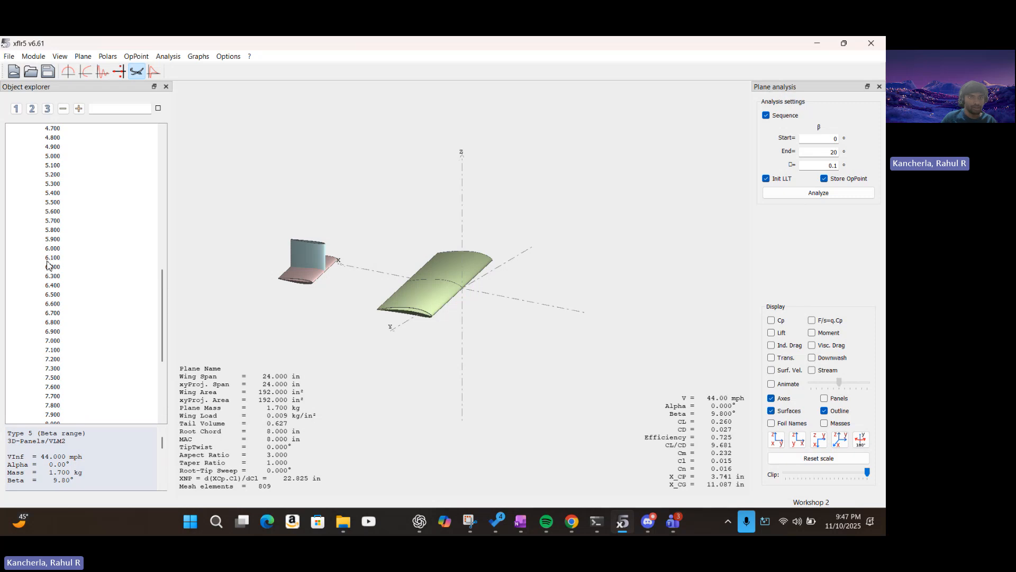
scroll(47, 264, up, 15)
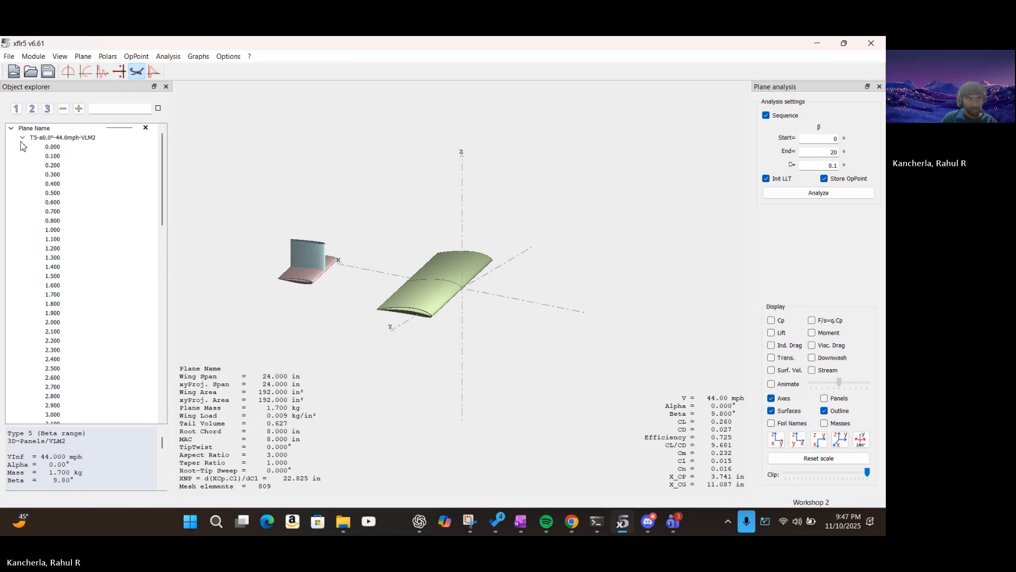
scroll(80, 196, down, 20)
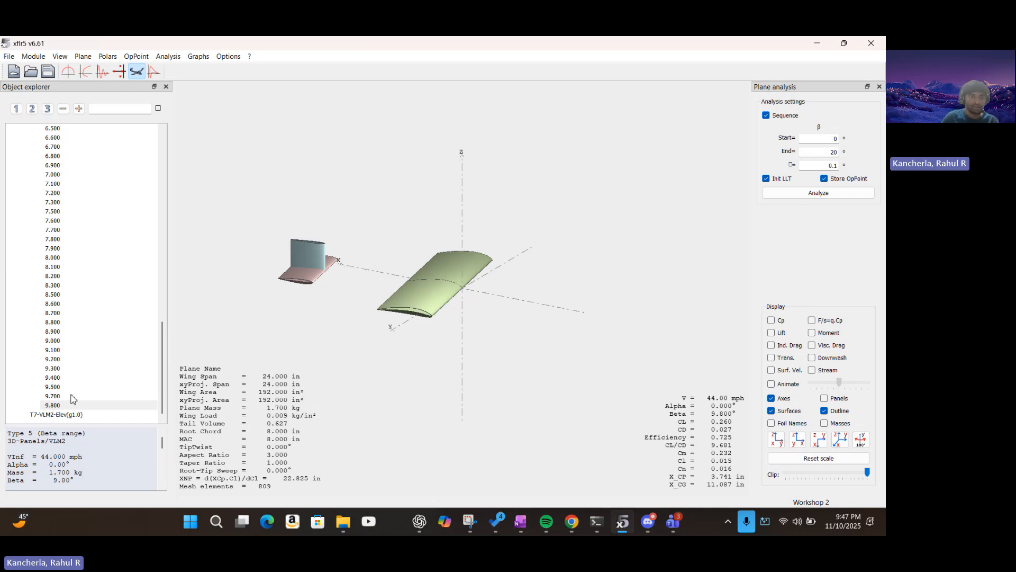
scroll(66, 404, up, 20)
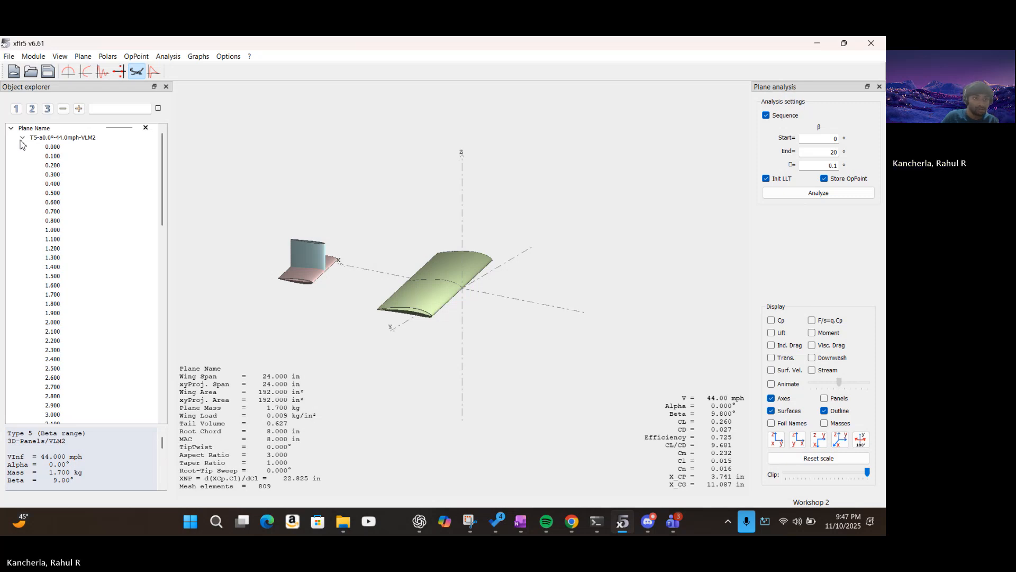
click(28, 139)
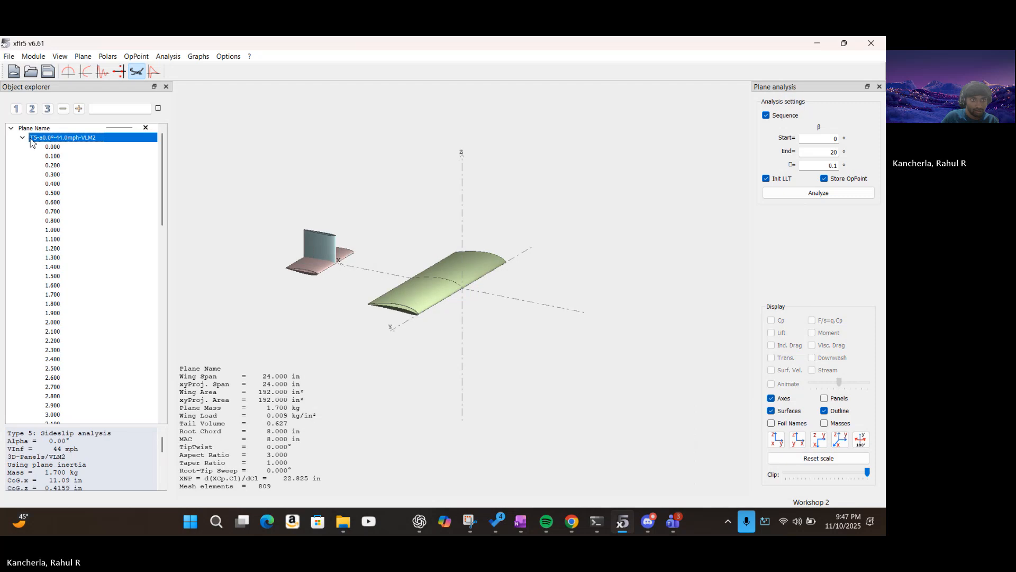
click(22, 139)
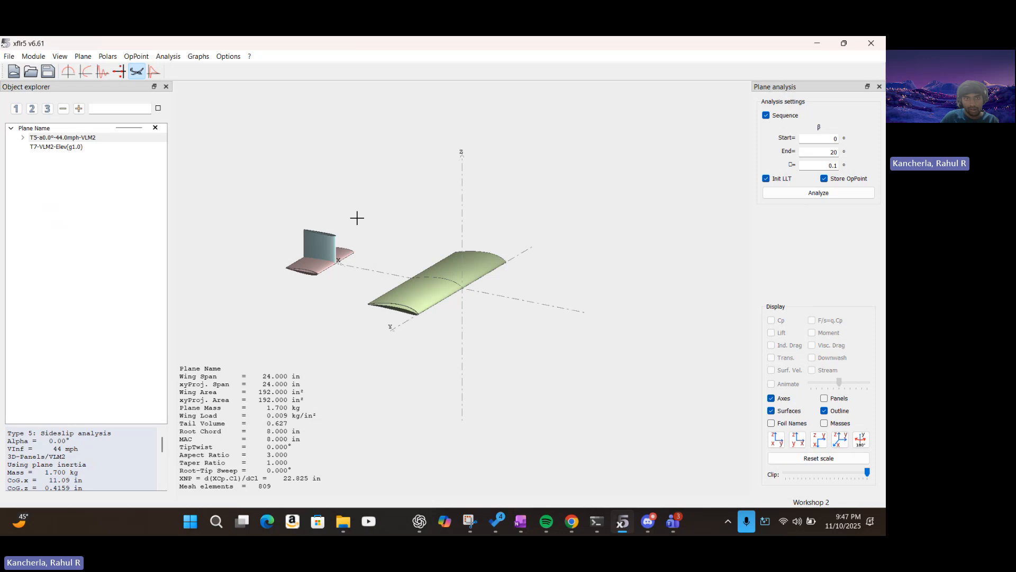
- Select the T7-VLM2-Elev(g1.0) stability analysis of the plane and save the project
click(77, 148)
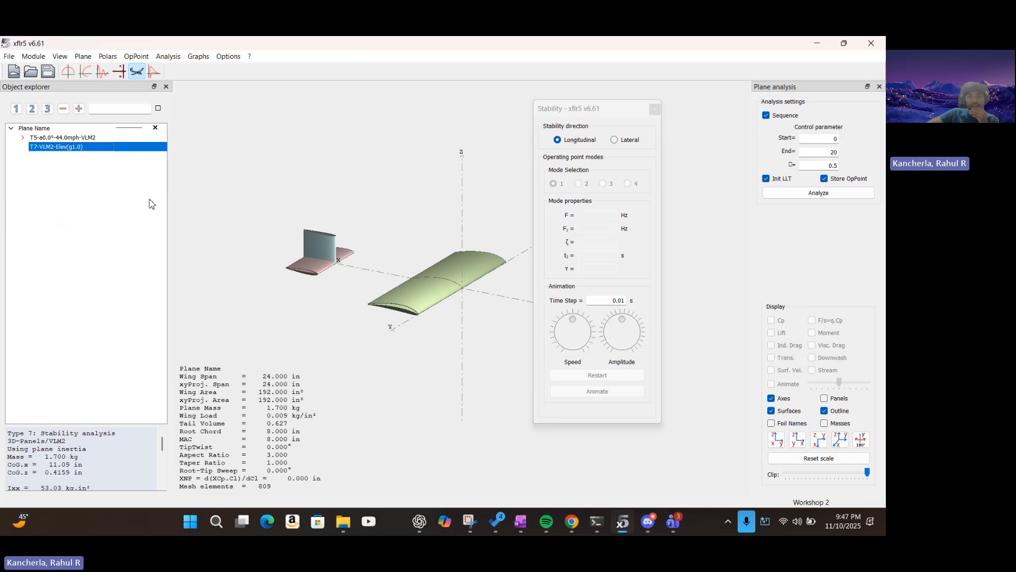
click(211, 190)
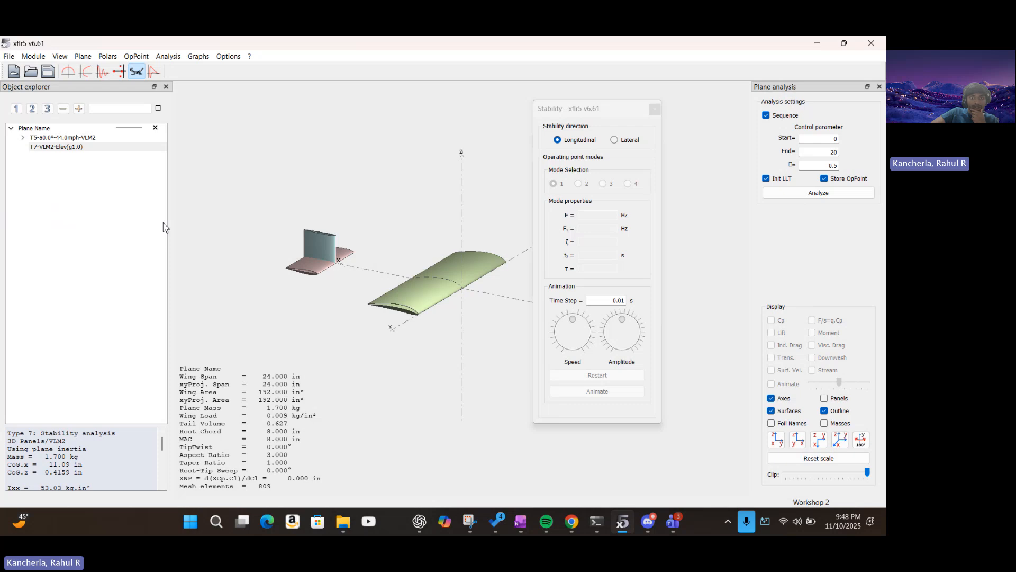
key(ctrl+s)
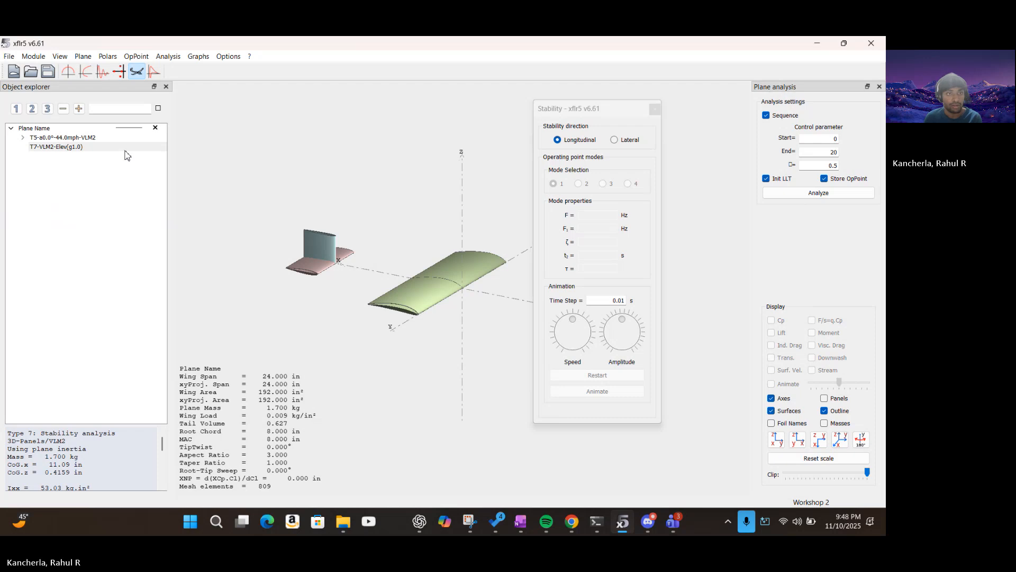
click(86, 149)
right_click(88, 148)
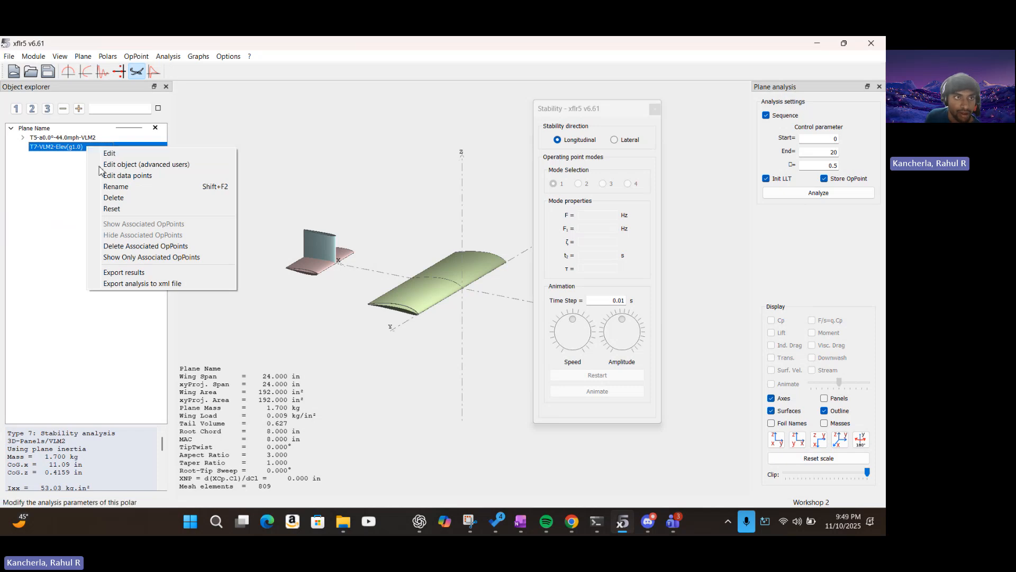
click(172, 66)
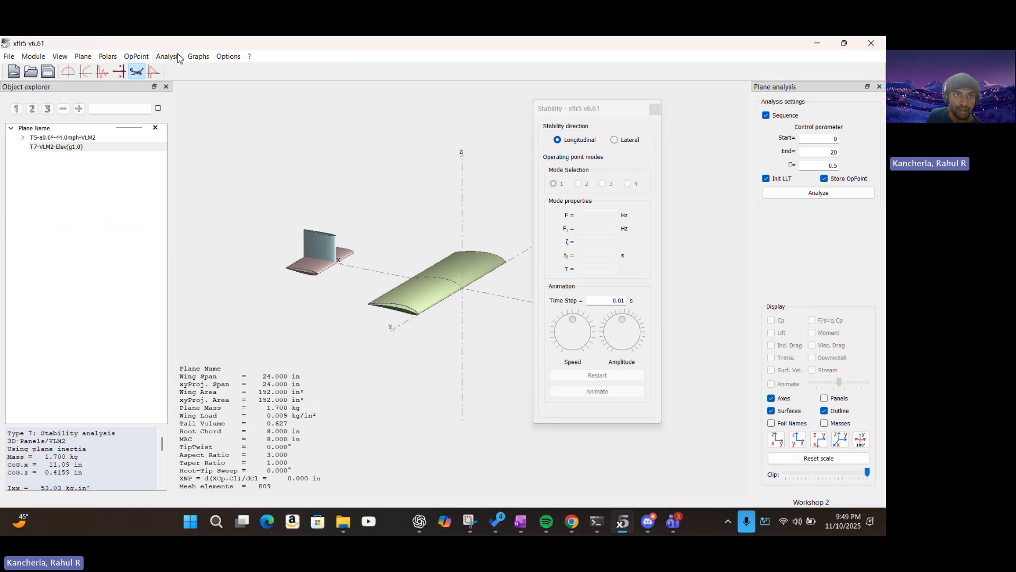
- Open a new stability analysis definition and examine its reference dimensions, mass and inertia, and control parameters including the elevator tilt gain
click(168, 56)
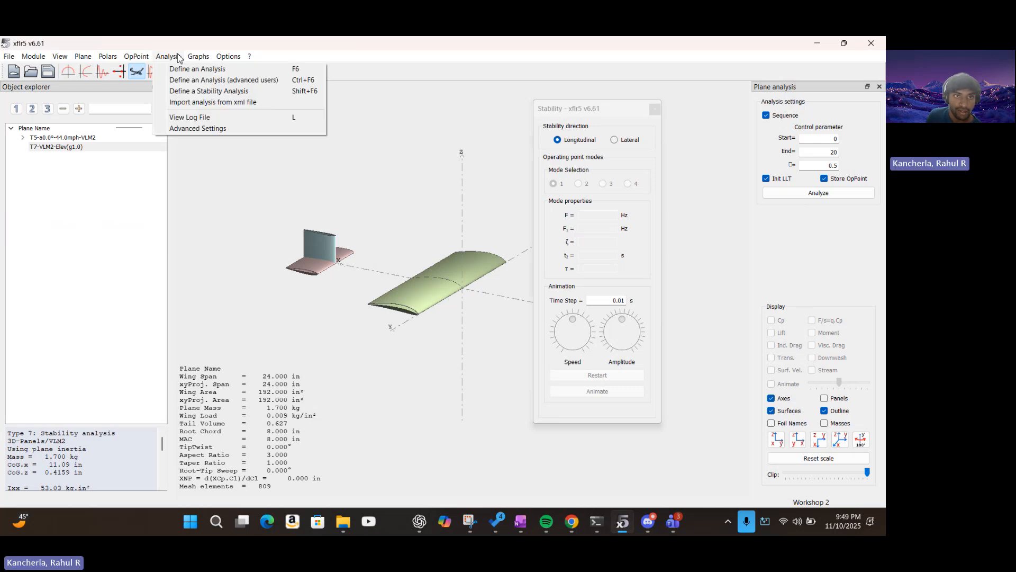
click(206, 91)
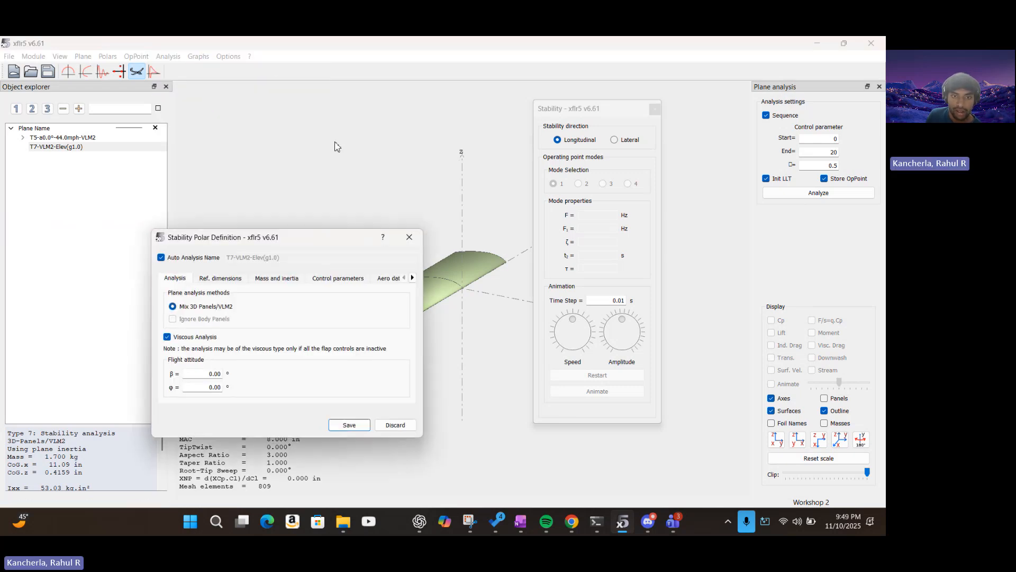
drag(353, 238, 585, 115)
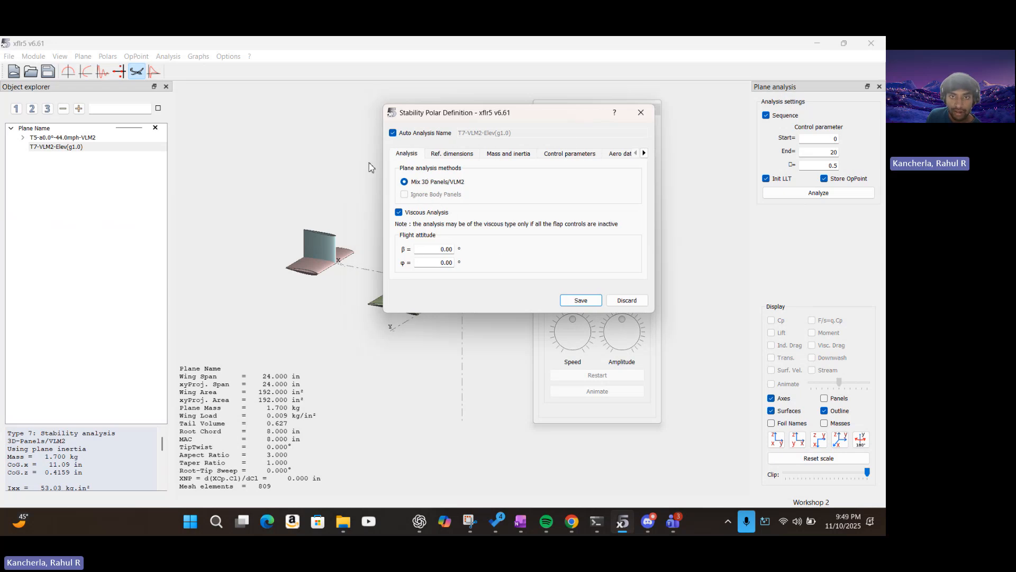
click(451, 153)
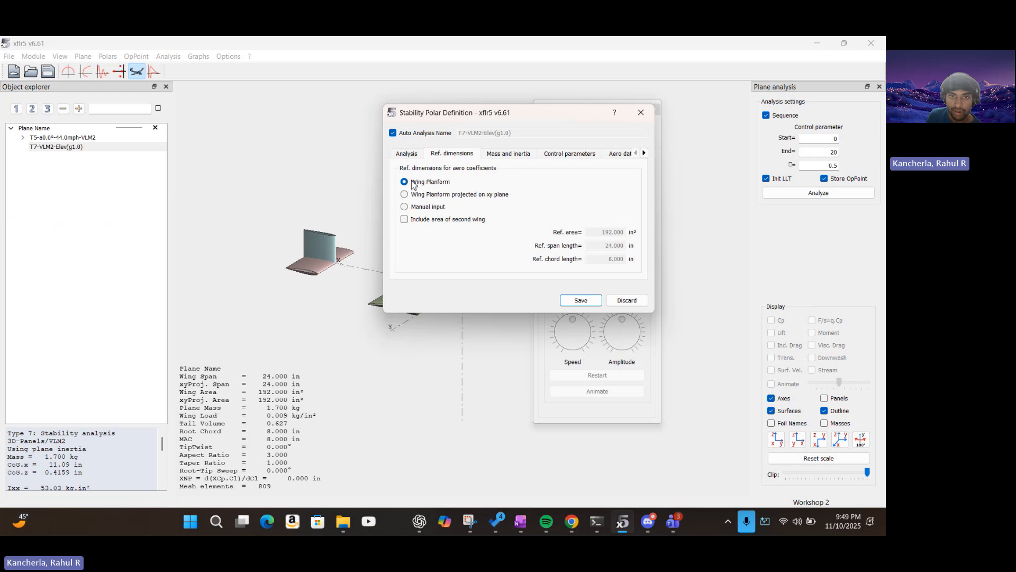
click(506, 154)
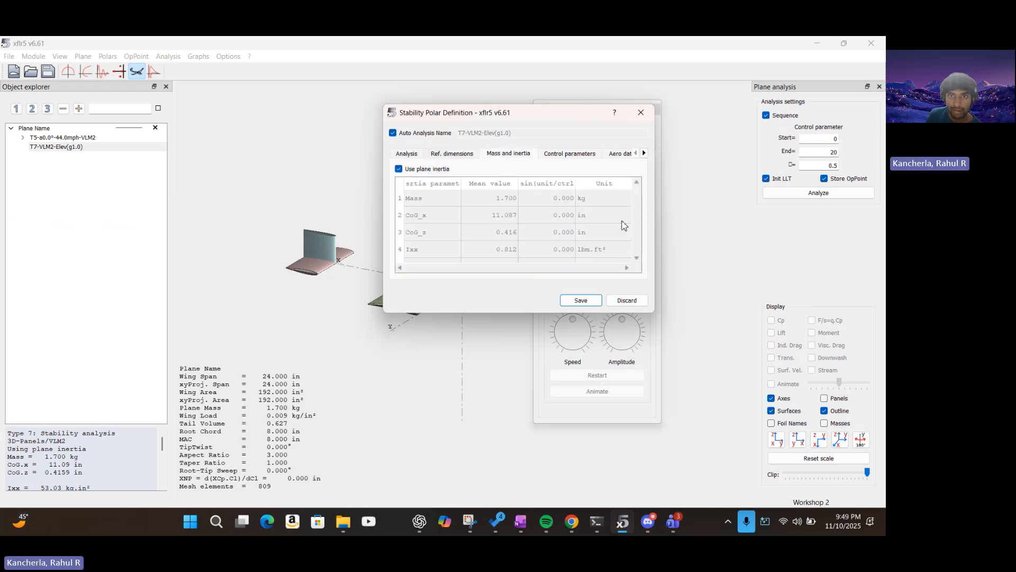
click(577, 154)
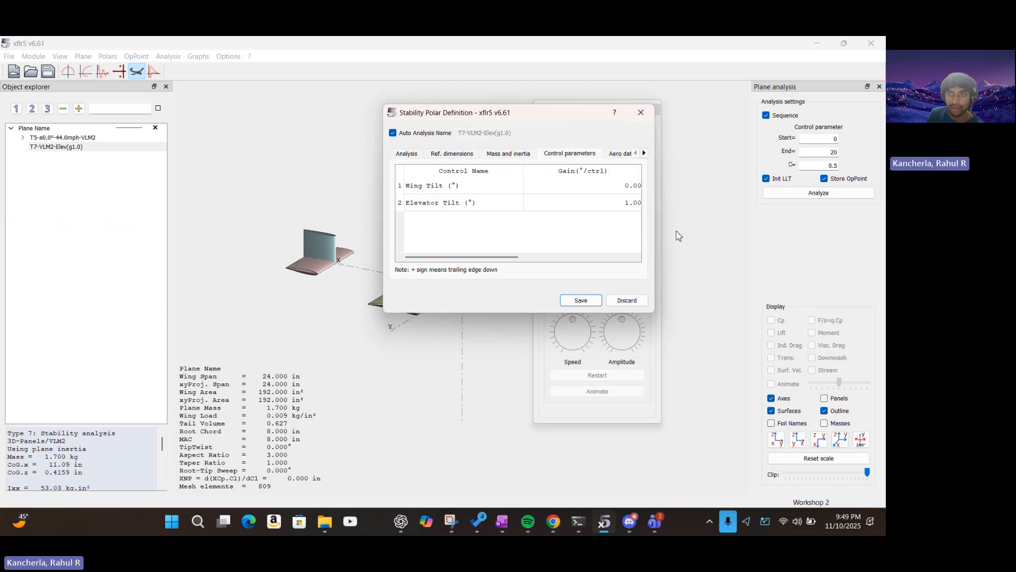
double_click(630, 203)
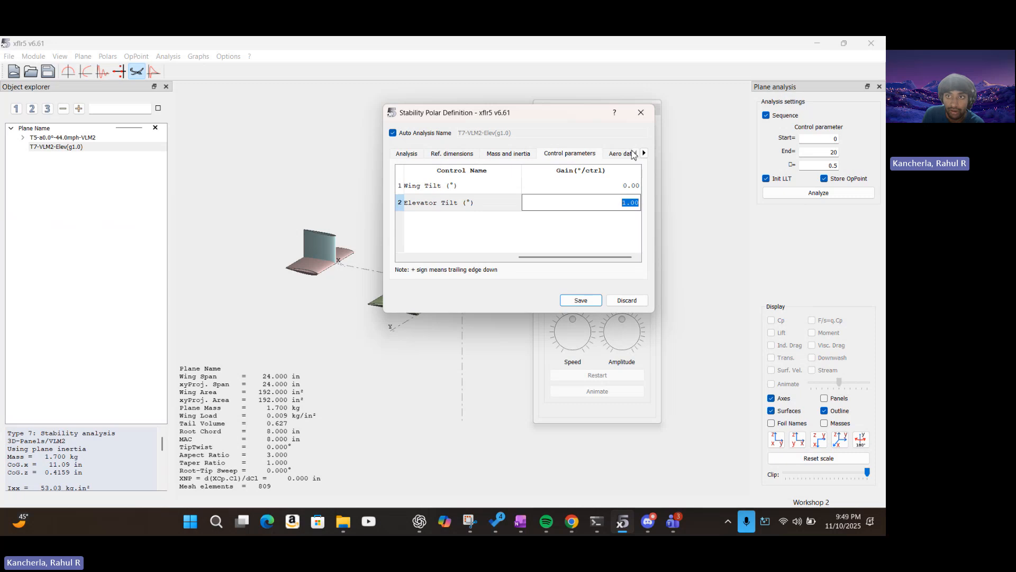
- Examine the aero data and extra drag settings of the stability polar definition, and return to its plane analysis method and flight attitude settings
click(615, 154)
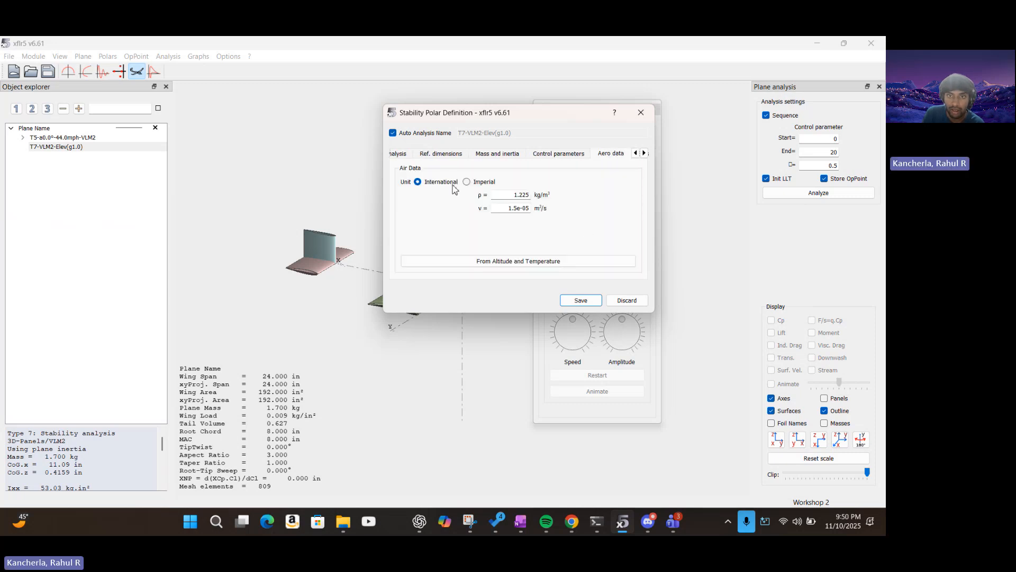
click(643, 153)
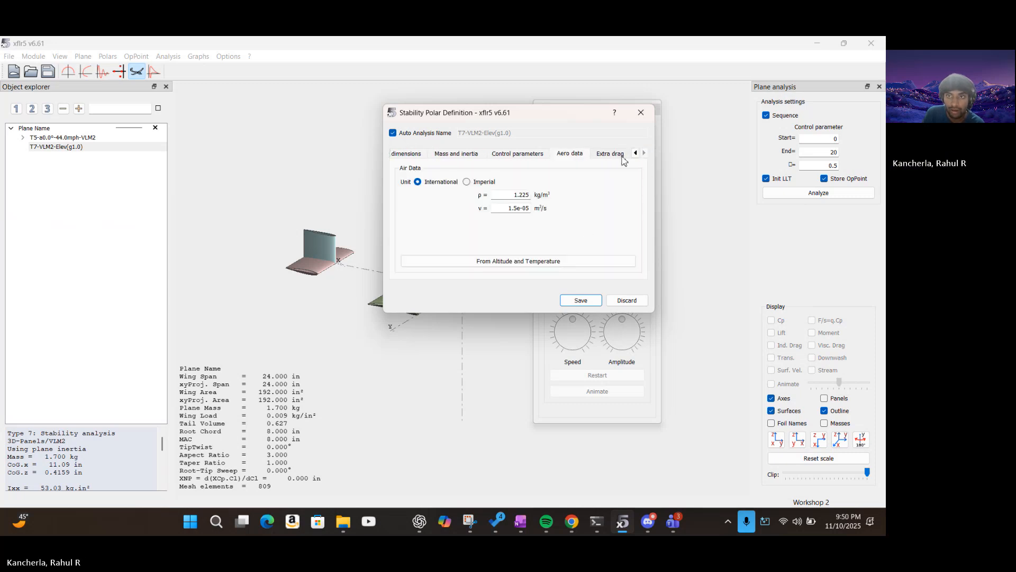
click(623, 155)
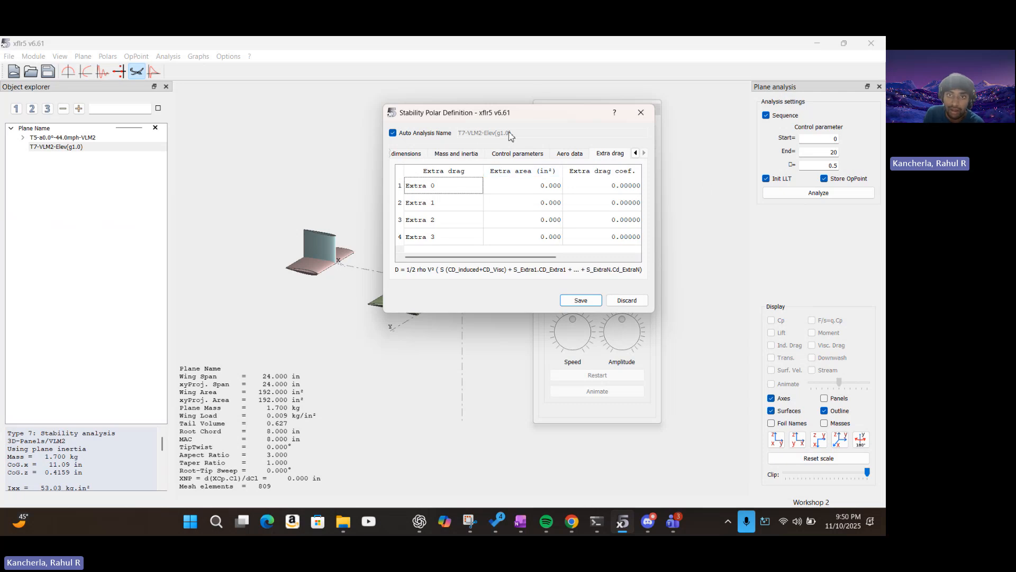
click(464, 154)
click(418, 158)
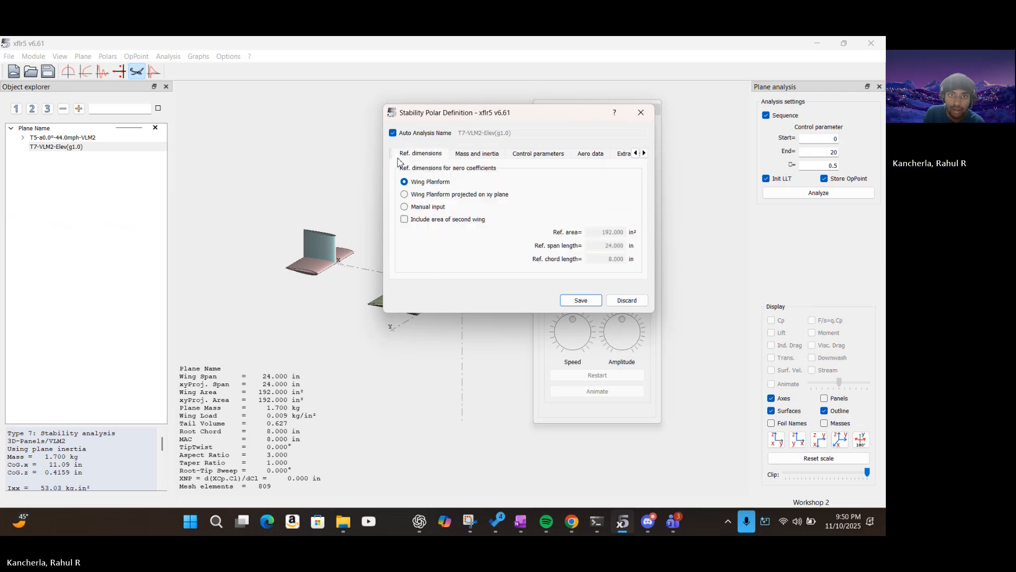
click(396, 158)
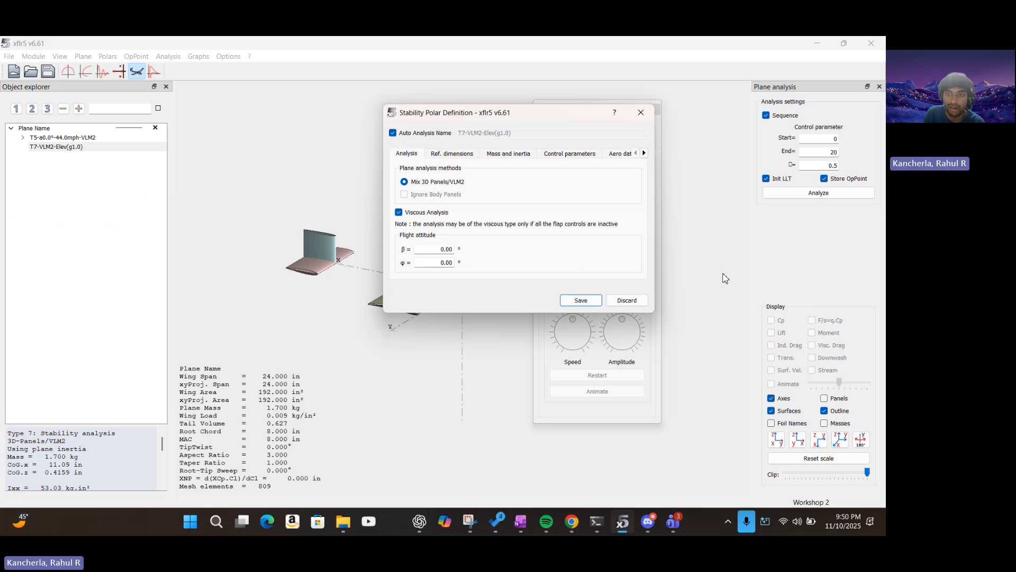
- Try to save the stability polar definition, discard the duplicate polar at the rename prompt, and save the project
click(581, 300)
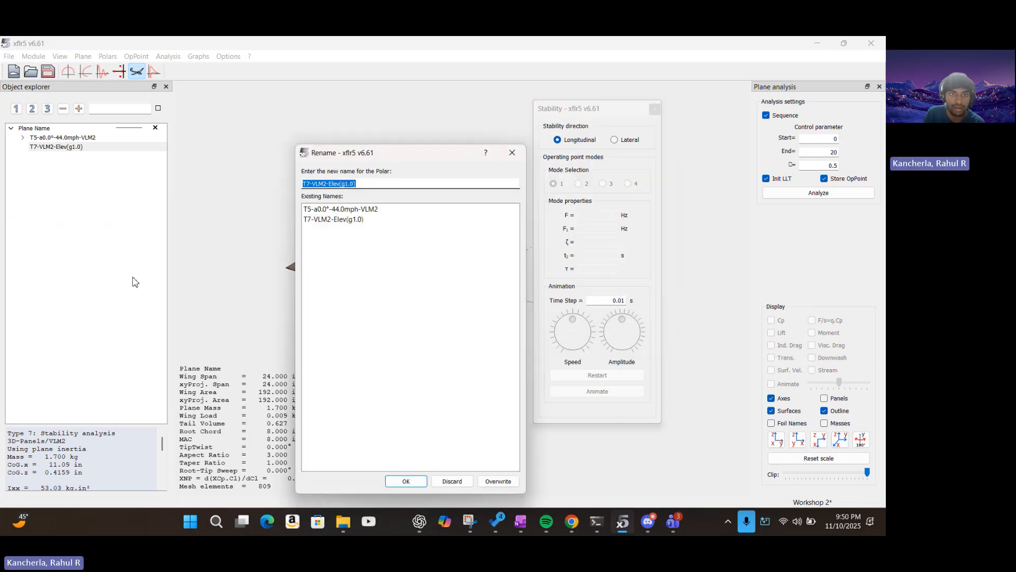
click(465, 482)
click(48, 74)
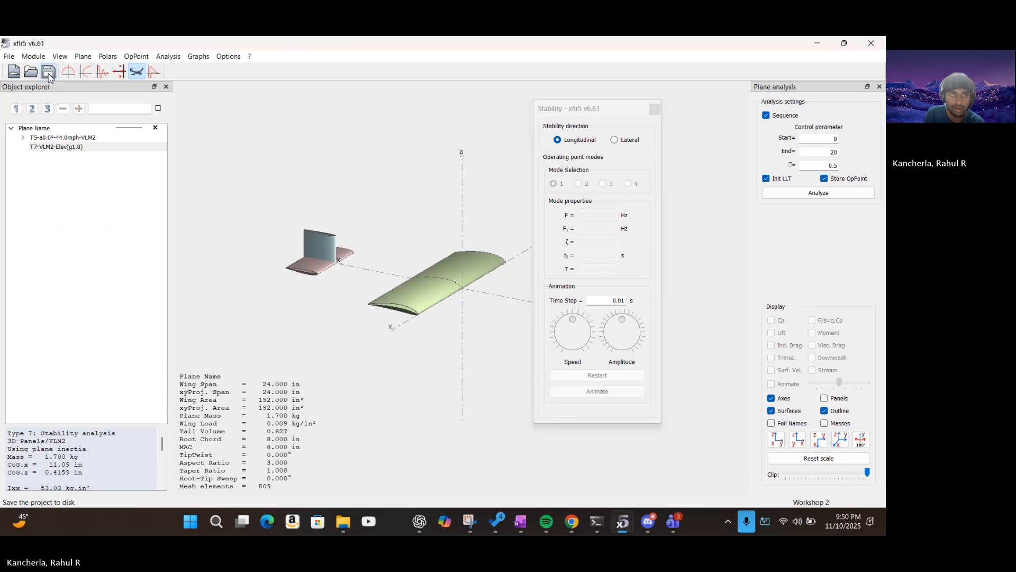
- Run the T7-VLM2-Elev(g1.0) stability analysis for the control parameter from 0 to 20 in 0.5 increments and save the project
click(106, 150)
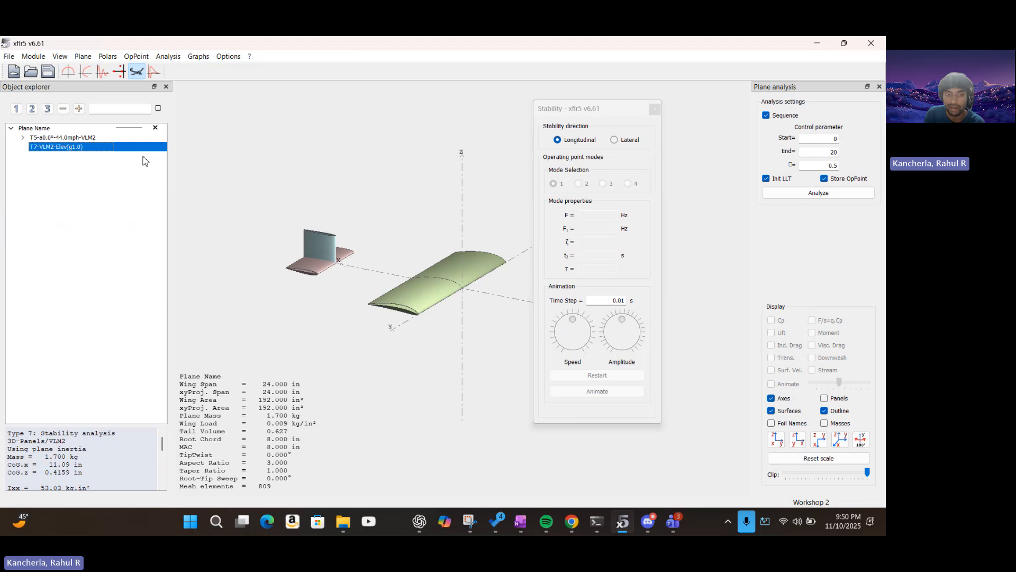
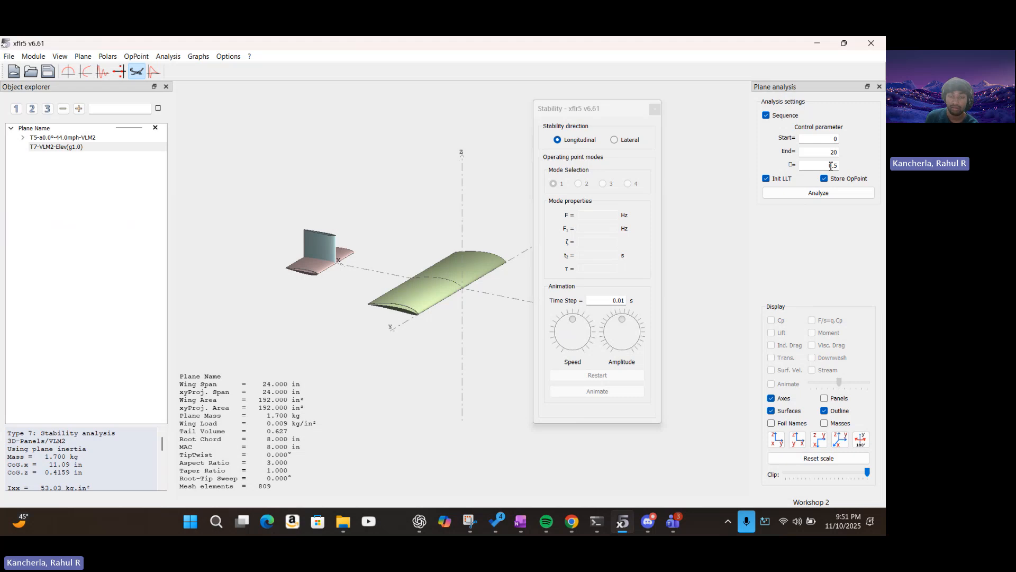
drag(356, 261, 386, 281)
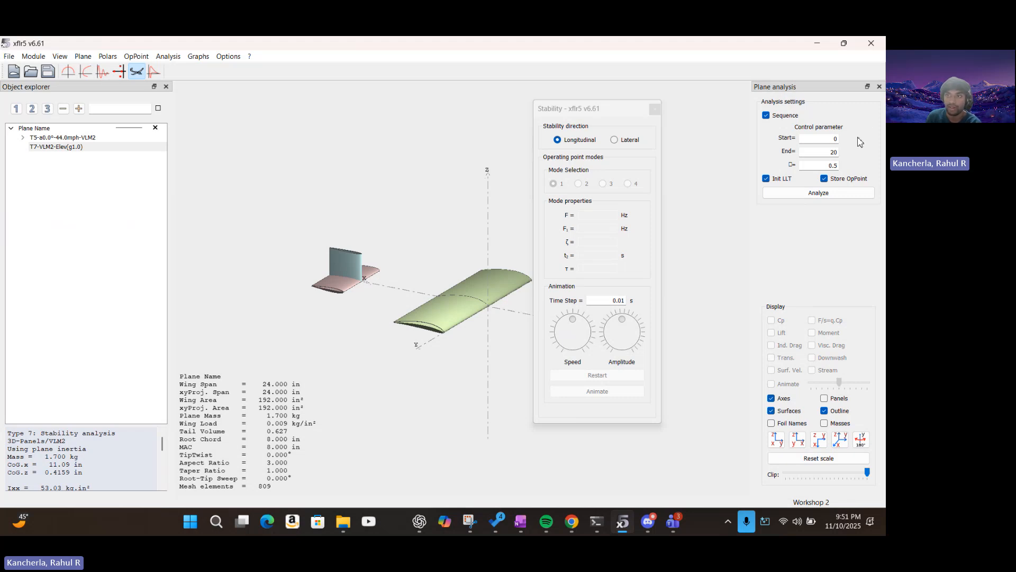
click(831, 193)
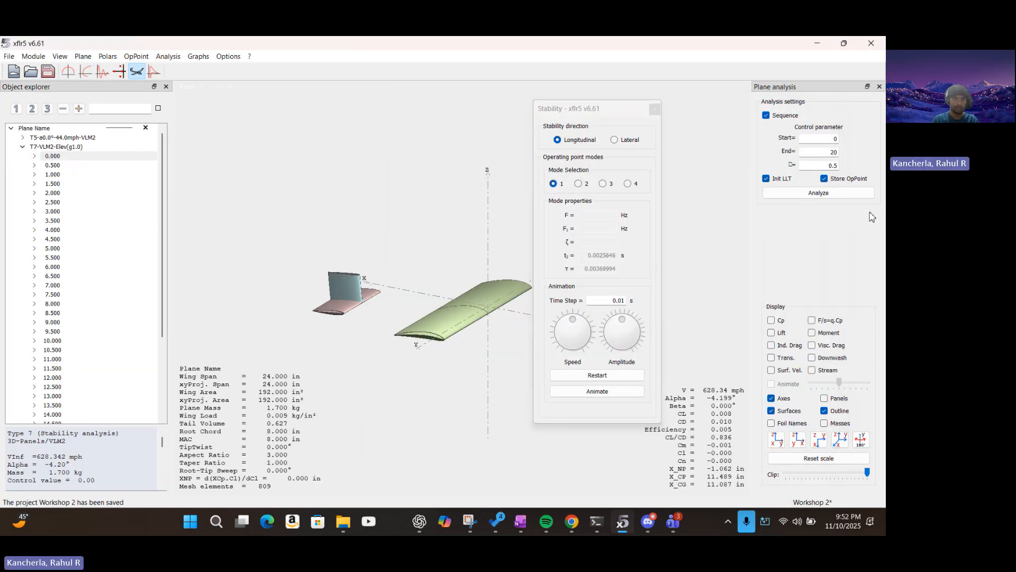
click(48, 71)
- Examine the stability operating points between control values 0.000 and 10.000, comparing speed and plane attitude, and return to the 3.000 point
click(73, 174)
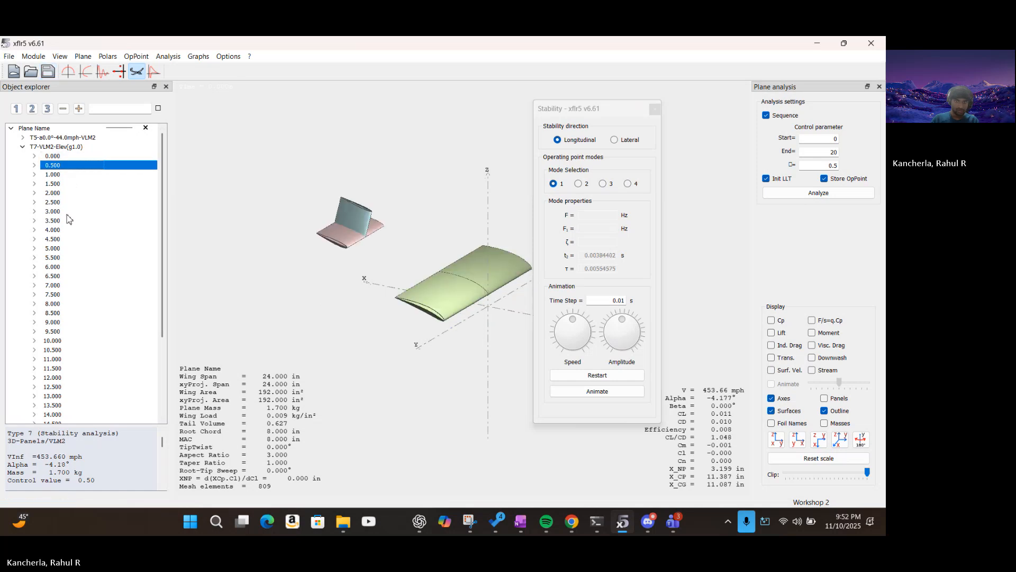
click(70, 214)
click(69, 249)
click(69, 294)
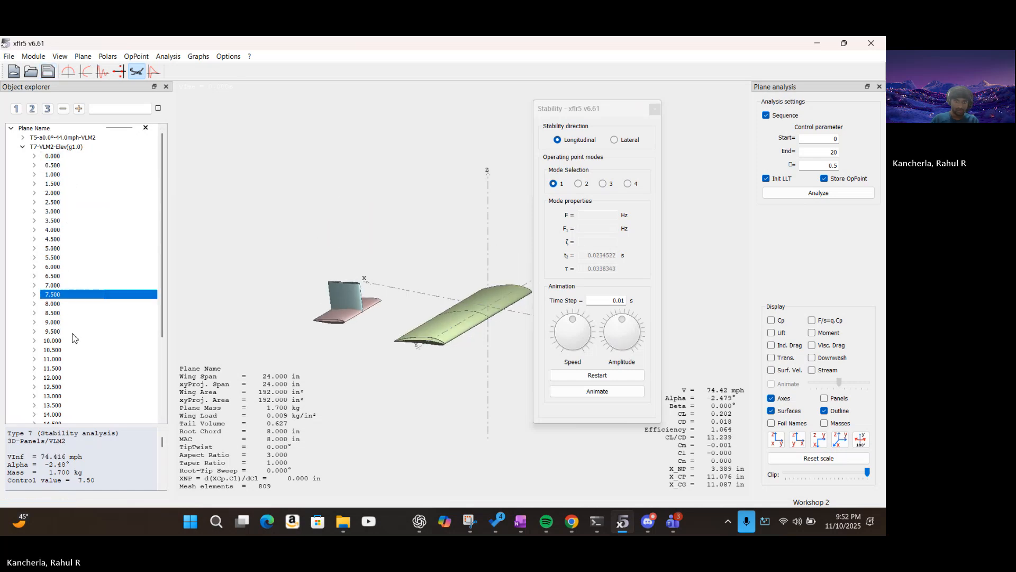
click(73, 342)
click(72, 164)
click(73, 156)
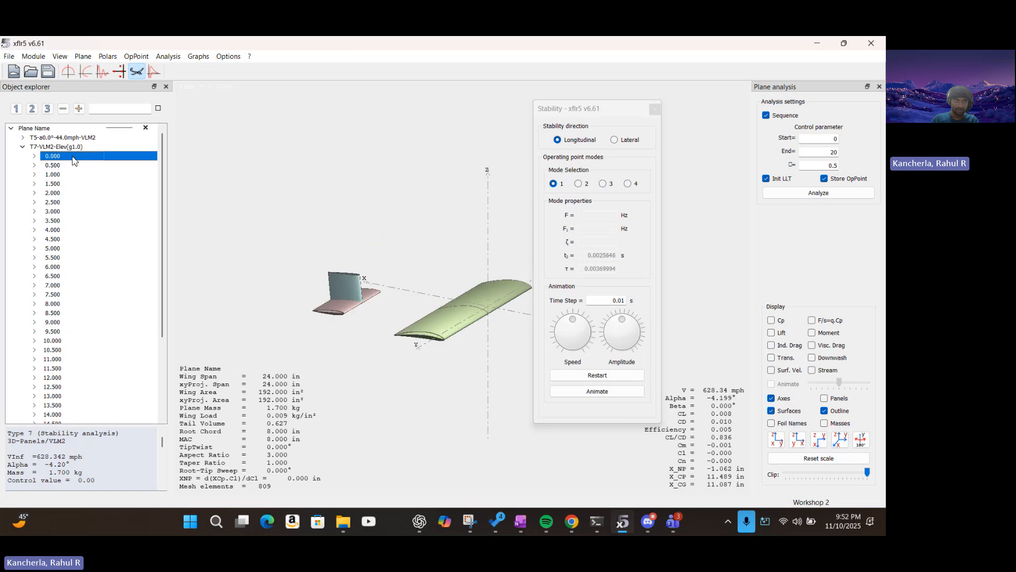
click(67, 166)
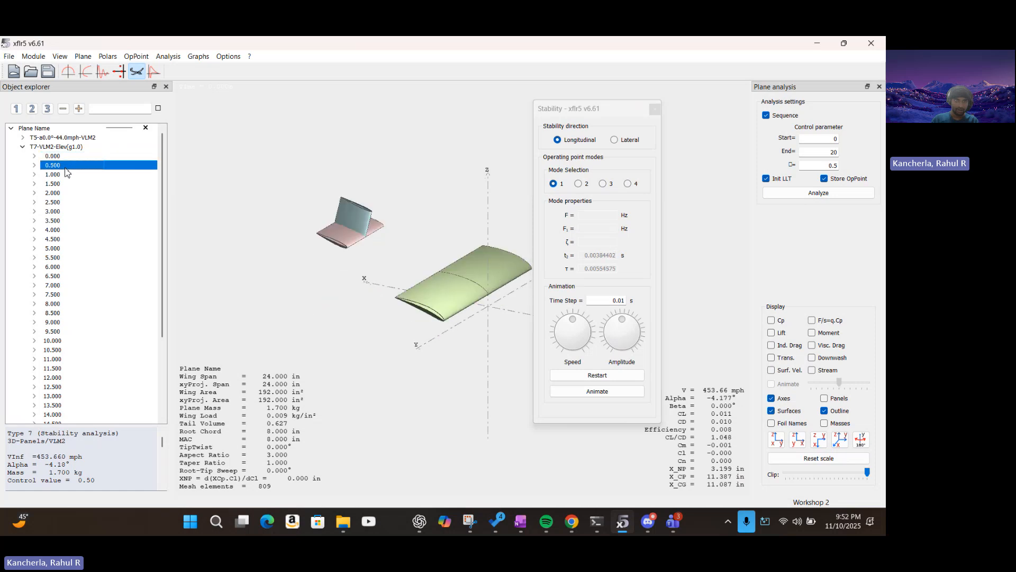
click(63, 184)
click(64, 211)
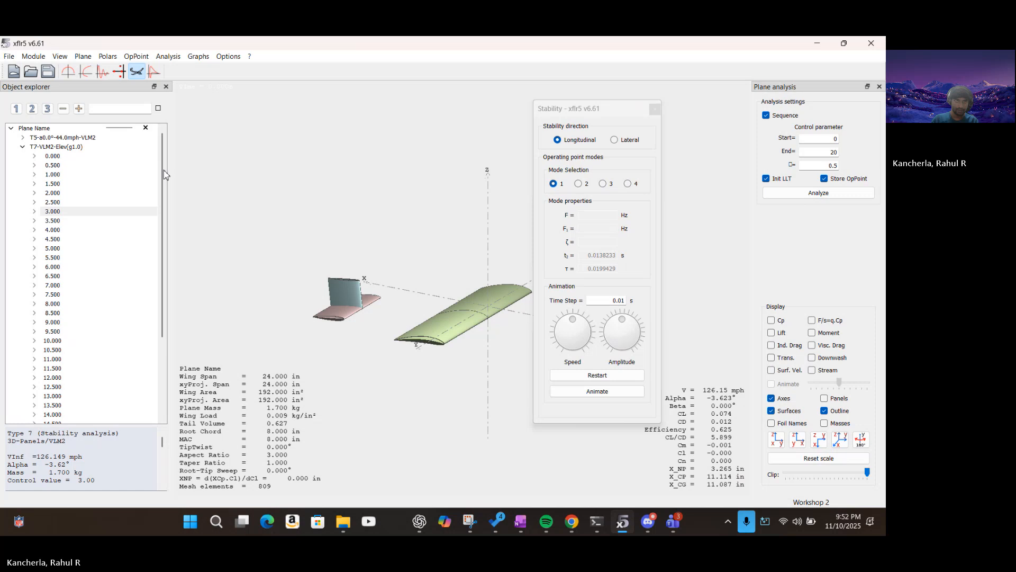
- Examine the T7-VLM2-Elev(g1.0) operating points from 0.000 through 8.000, 11.500 and 13.500 up to 18.000 for their speed and alpha
click(96, 159)
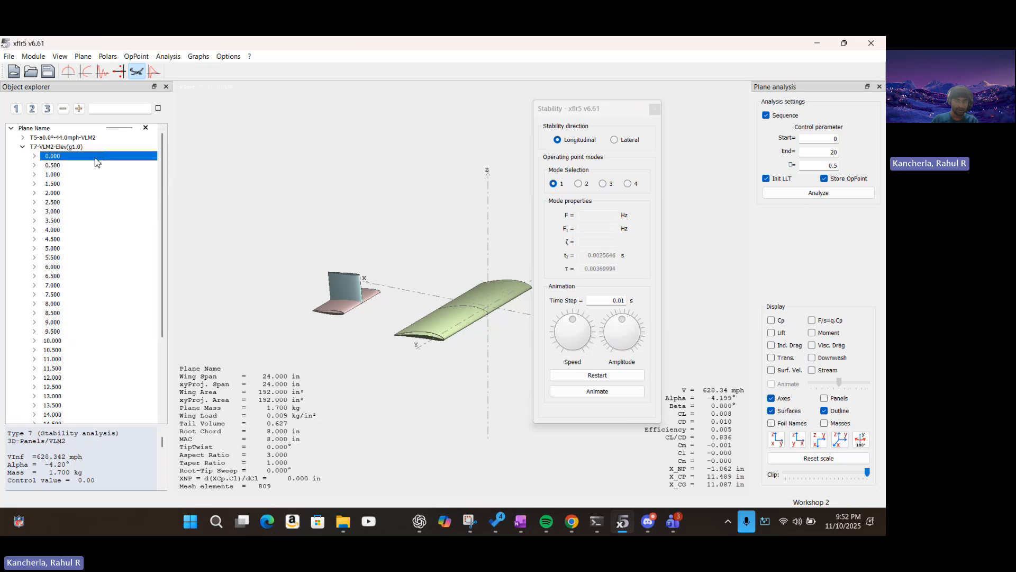
click(84, 176)
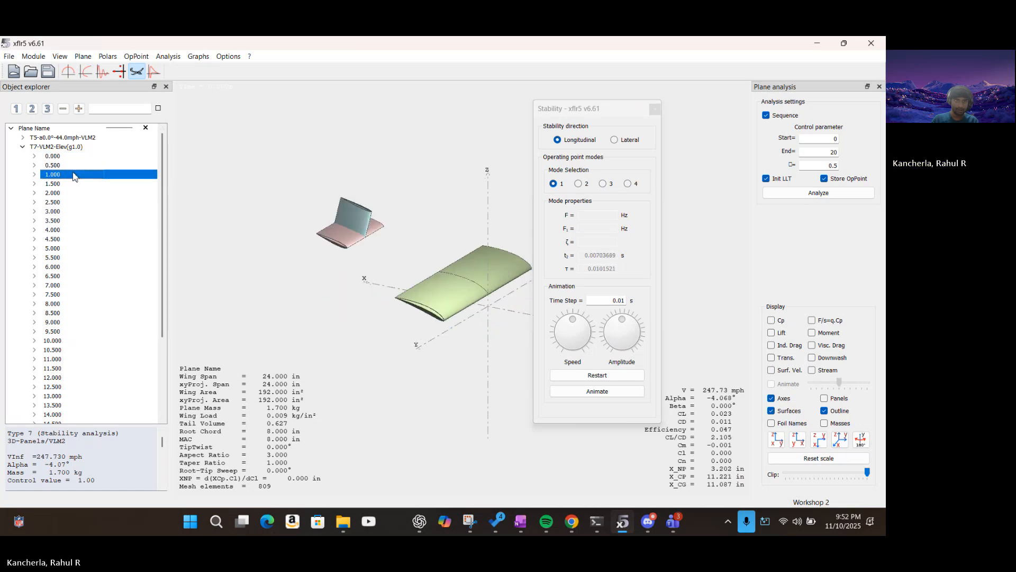
click(73, 212)
click(73, 259)
click(72, 304)
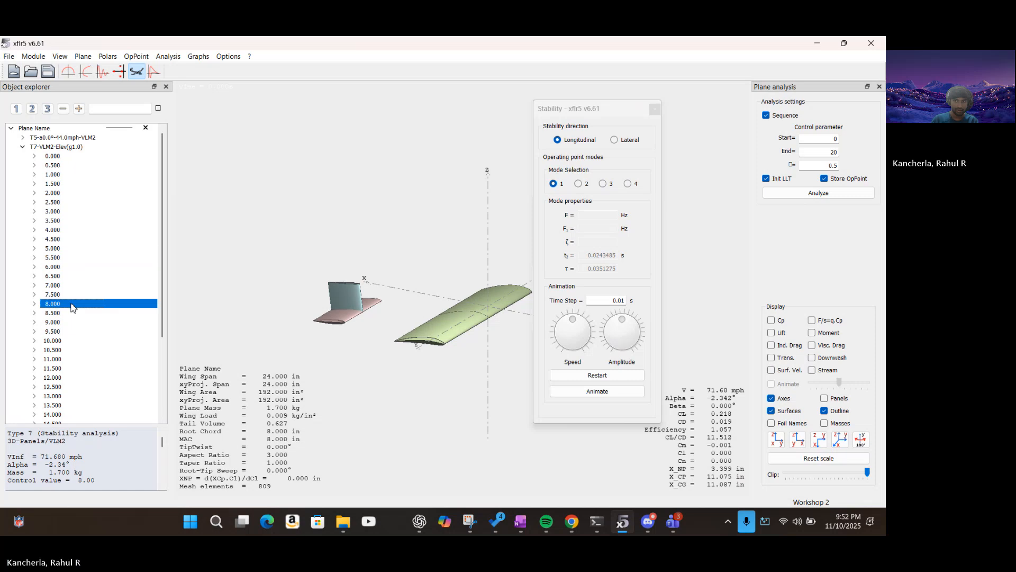
click(62, 370)
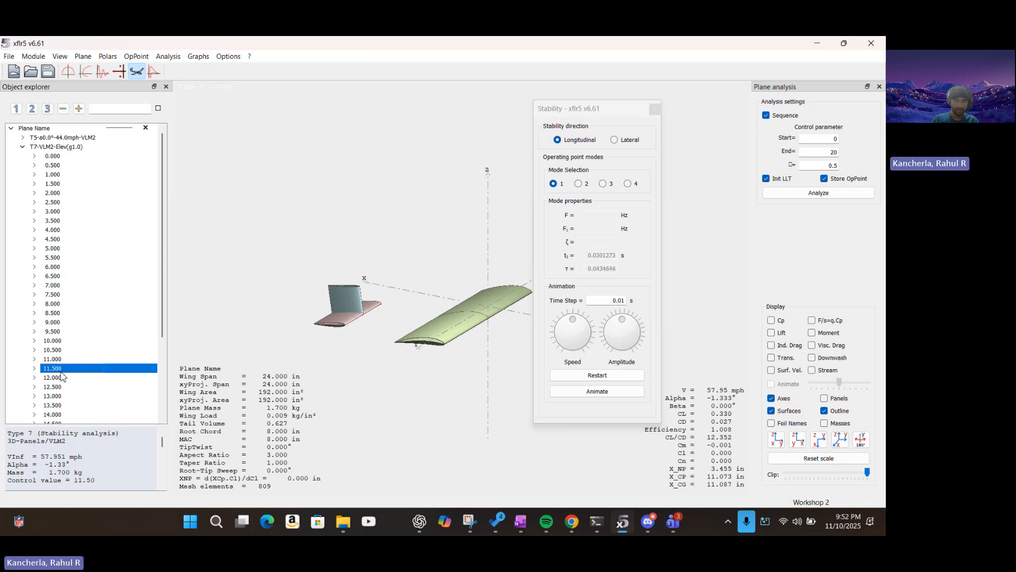
click(60, 406)
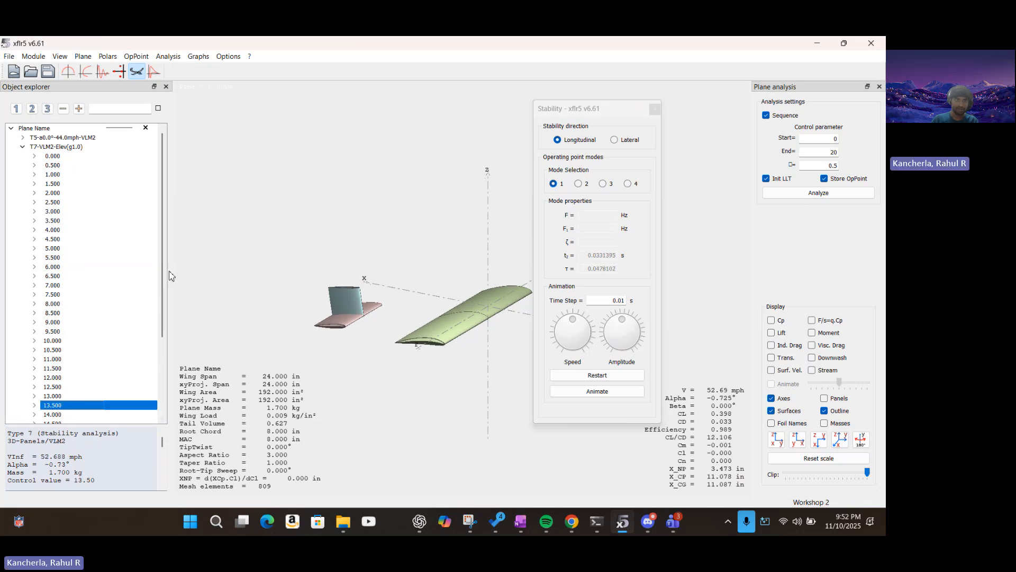
drag(162, 276, 114, 358)
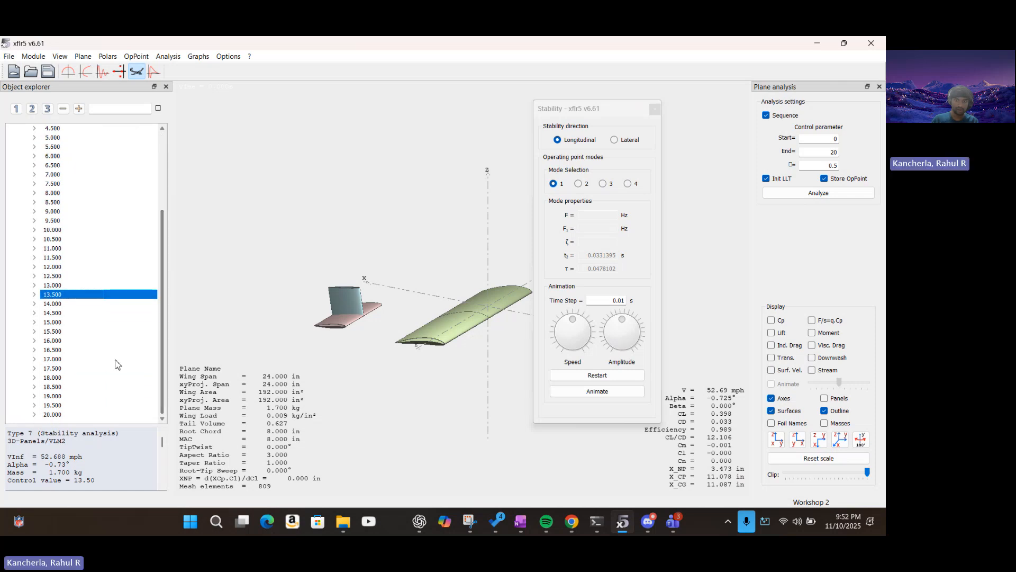
click(65, 314)
click(47, 379)
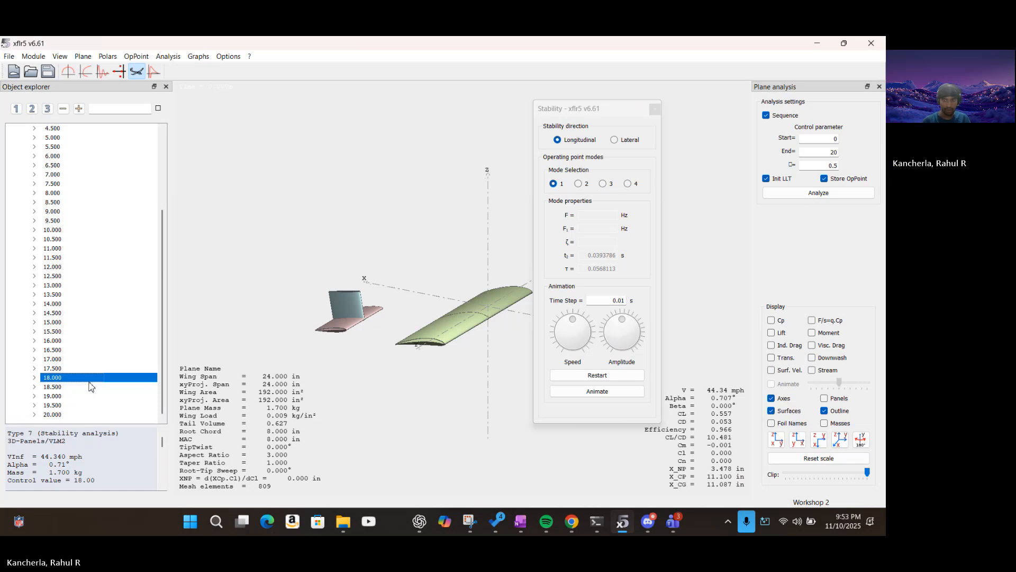
click(209, 492)
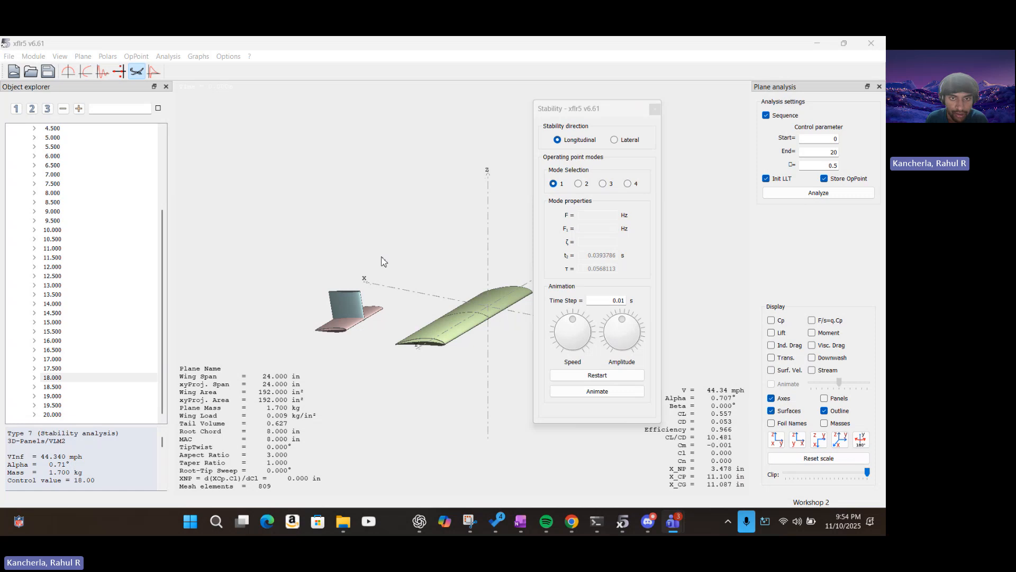
key(ctrl+s)
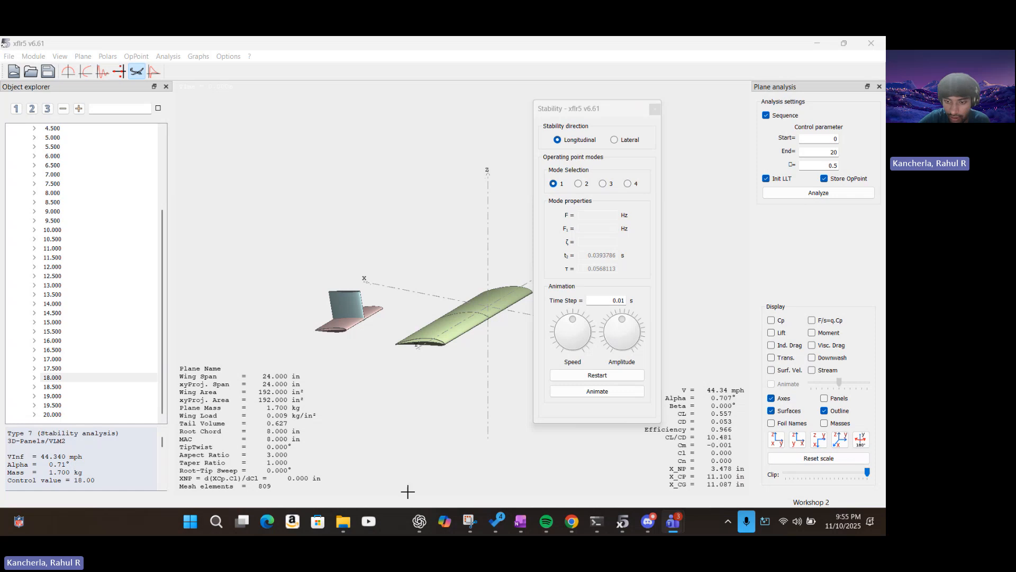
- Switch to Chrome and search Google in a new tab for "what is alpha in a stability analysis xflr5"
click(566, 527)
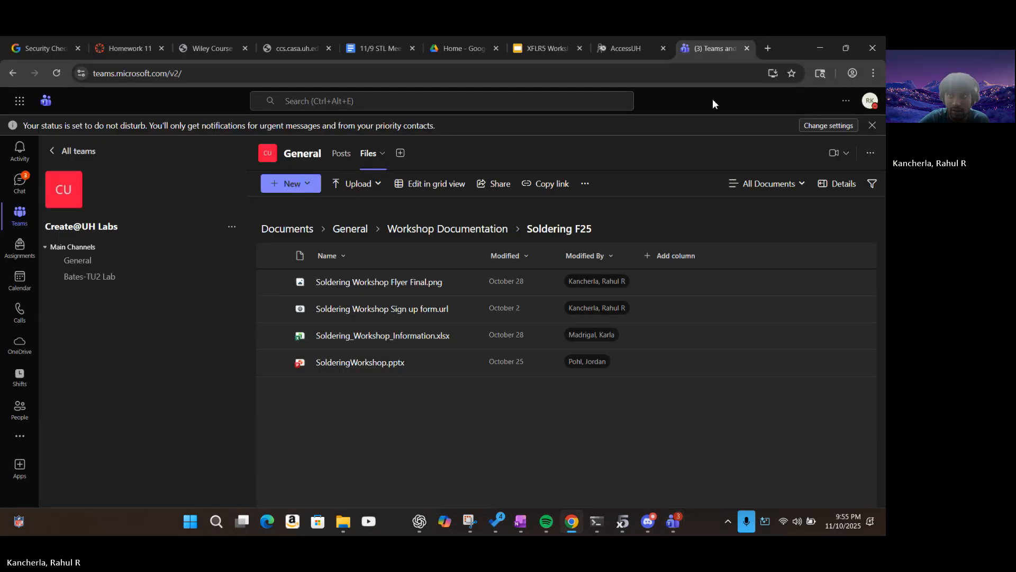
click(767, 48)
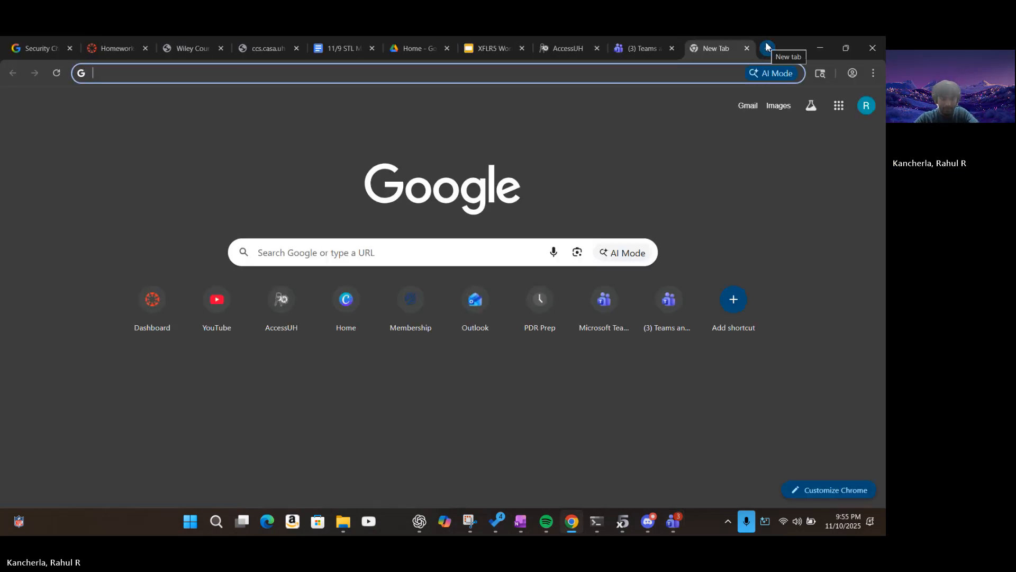
text(what is a)
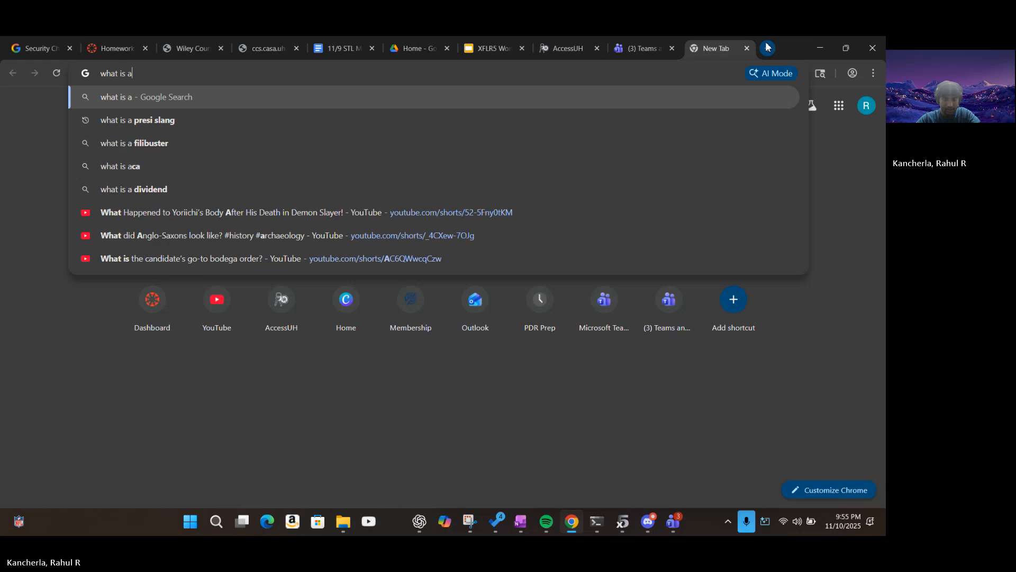
text(l[ha)
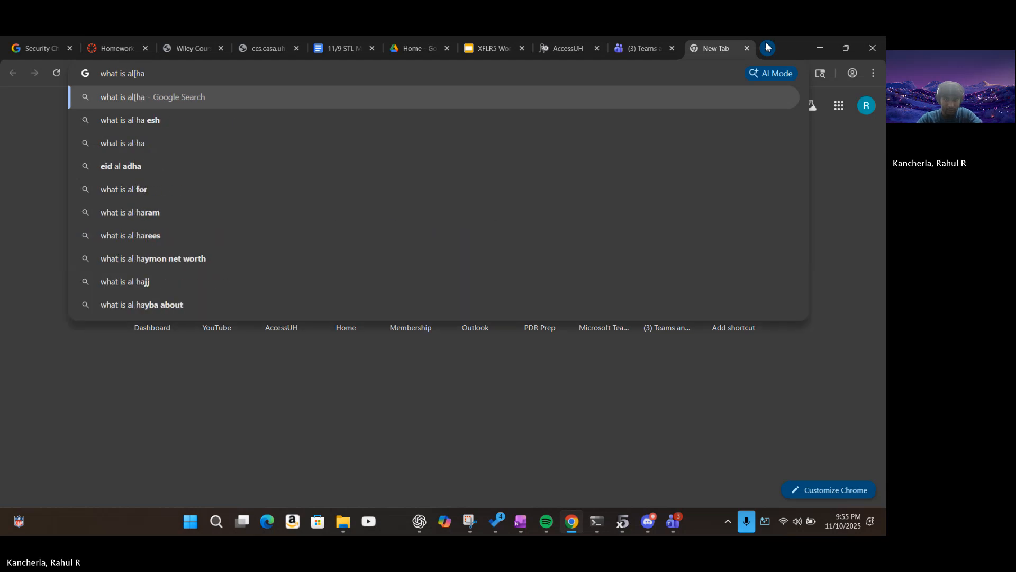
key(BackSpace)
key(BackSpace)
key(BackSpace)
key(BackSpace)
text(pha )
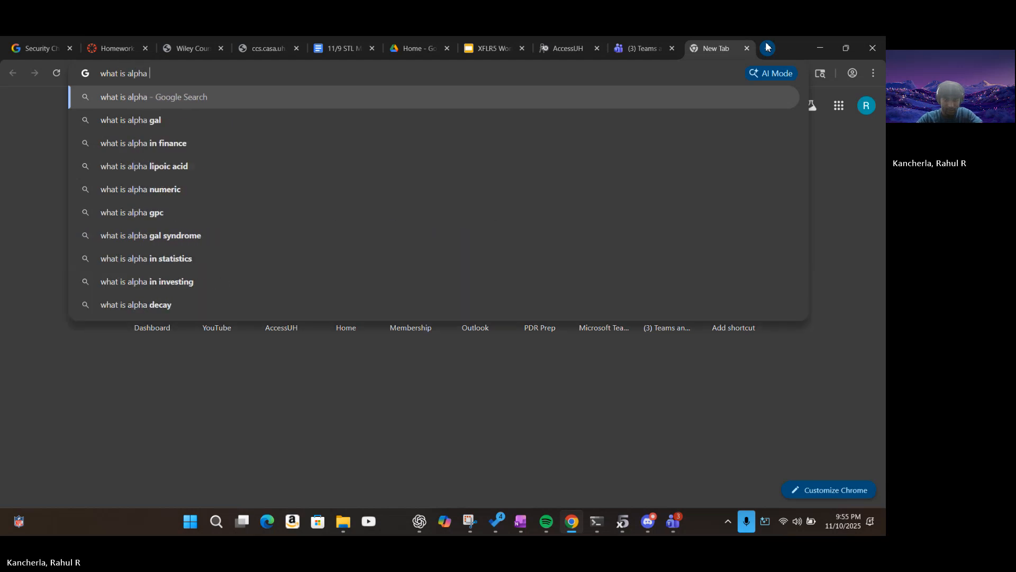
text(in a st)
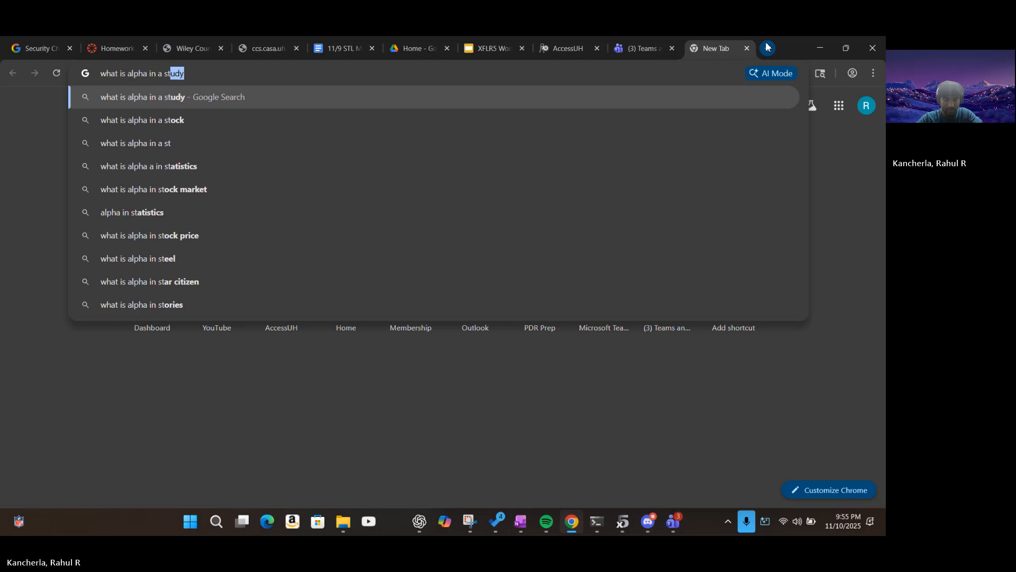
text(ability anal)
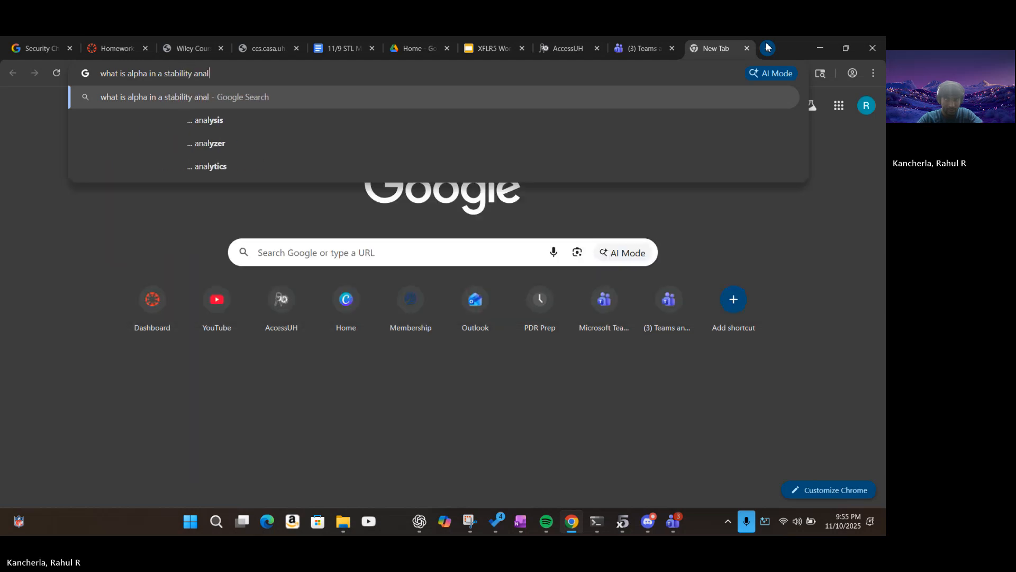
text(ysis )
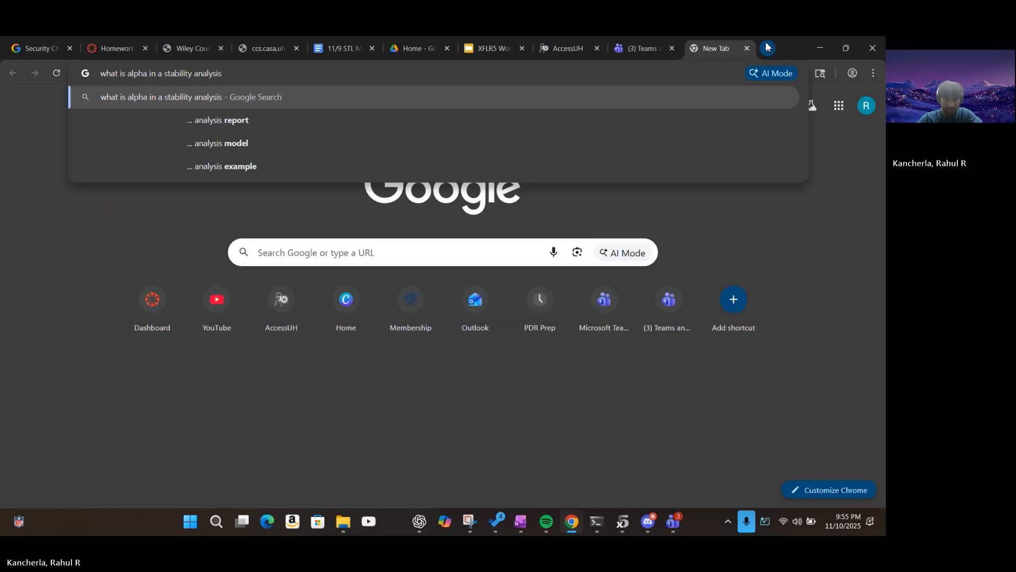
text(xf)
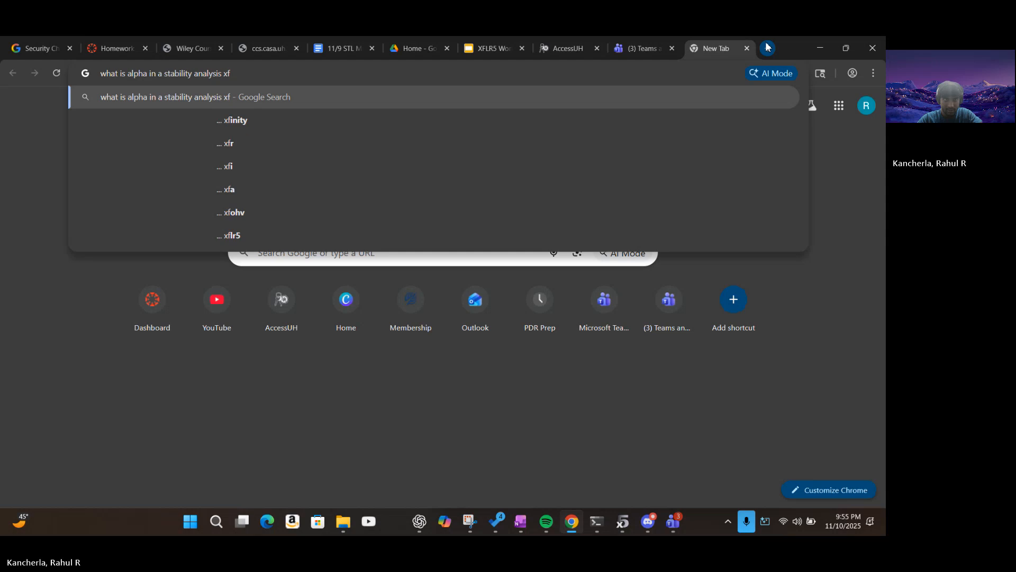
text(lr5)
key(Return)
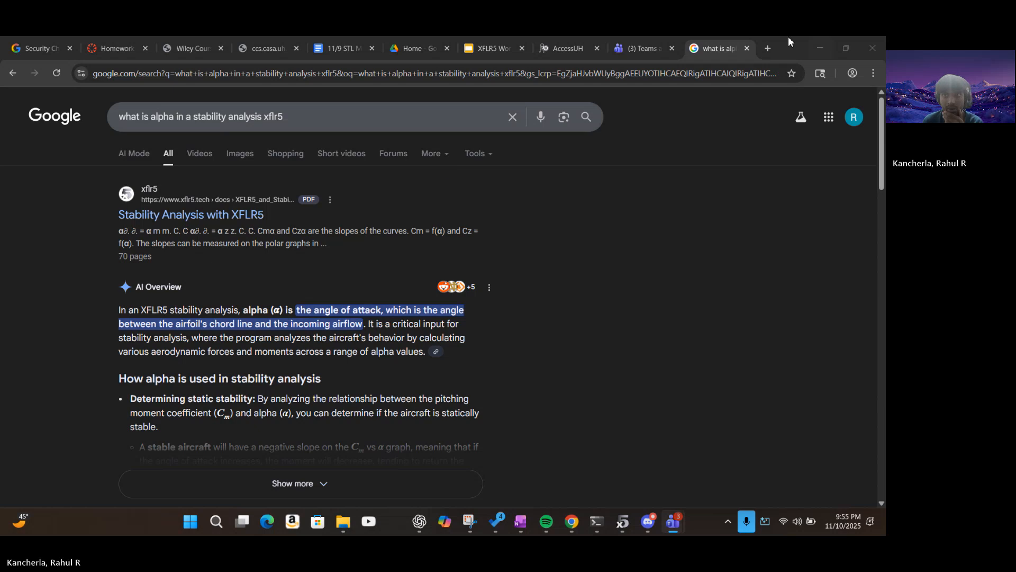
click(760, 53)
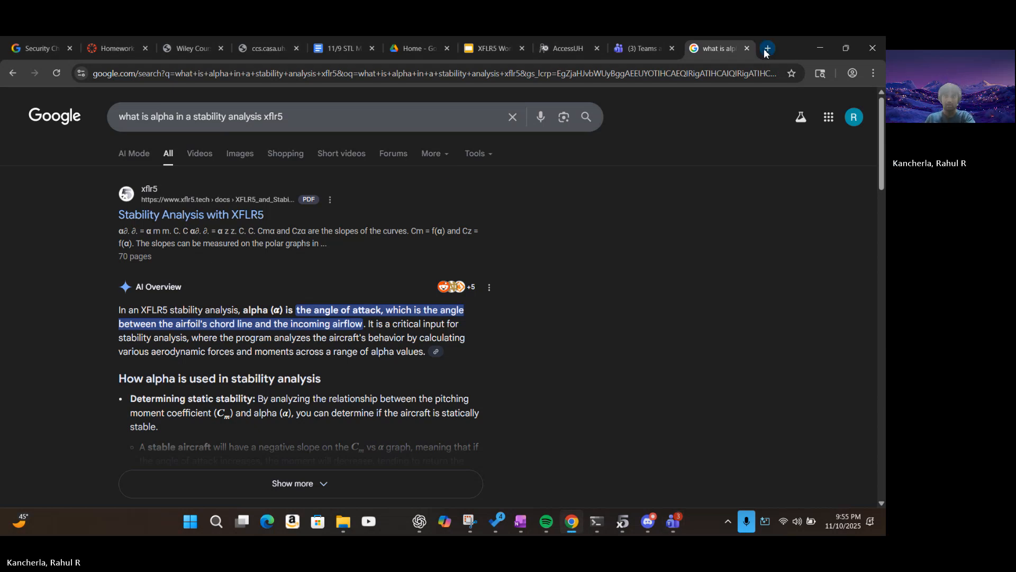
click(767, 48)
text(g)
key(Return)
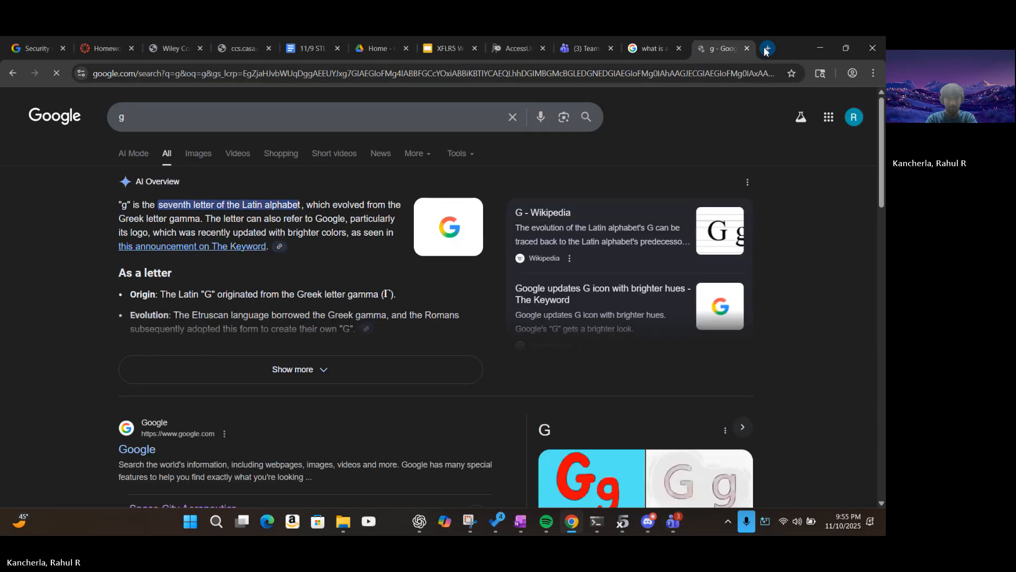
click(747, 48)
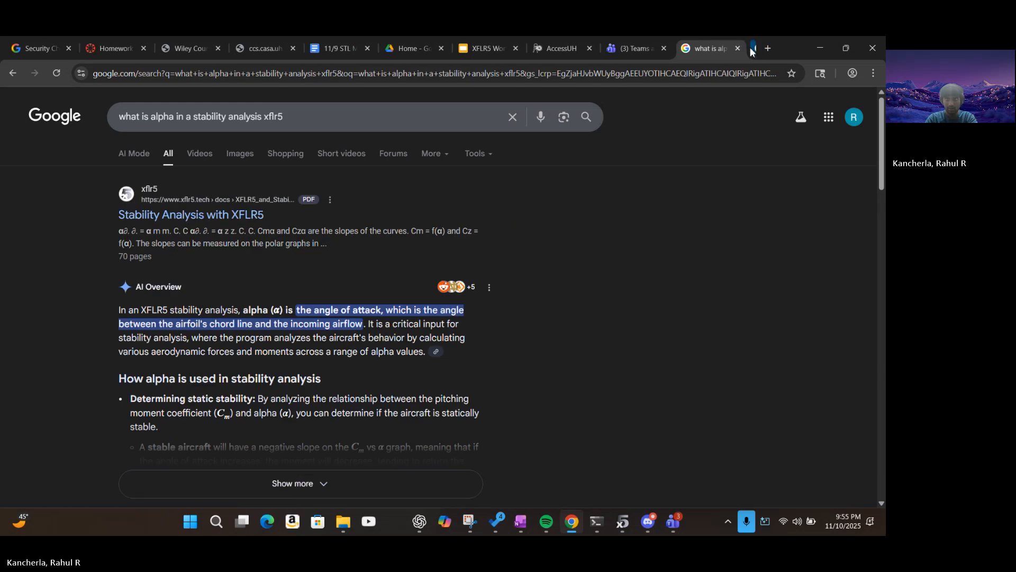
- Search Google for "what is the chord line" in another new tab
click(773, 47)
text(what is t)
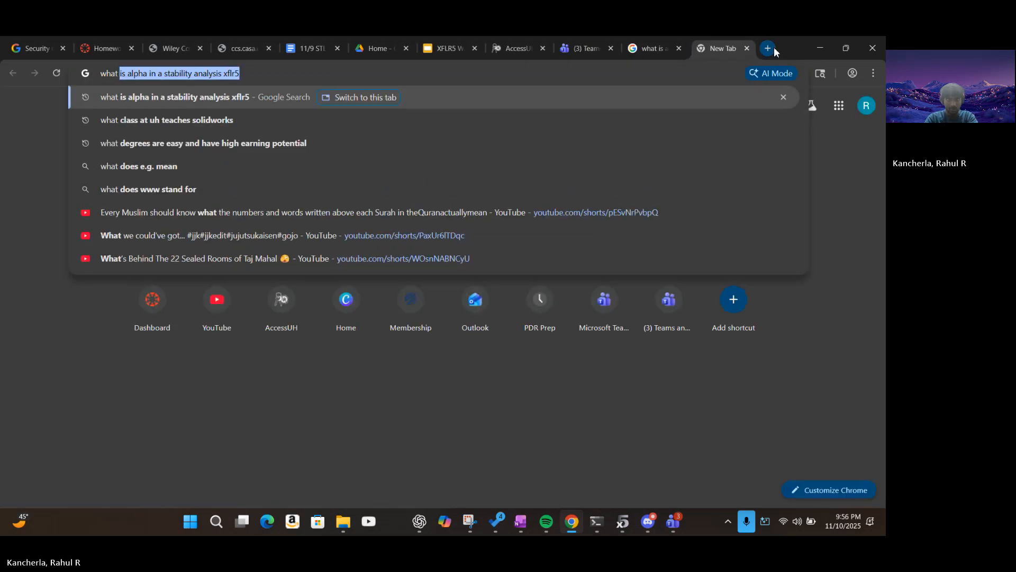
text(he chord )
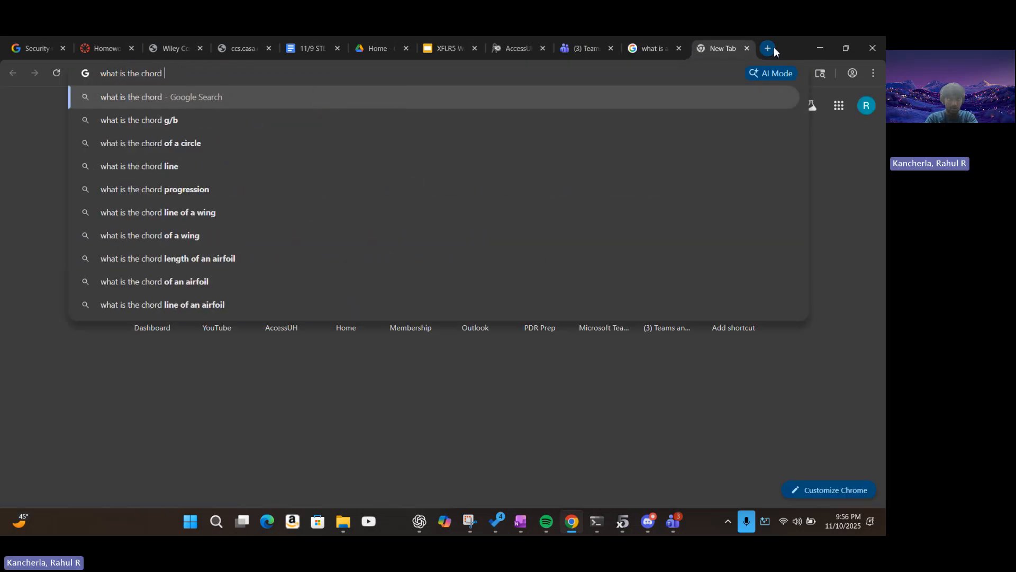
text(li e)
key(BackSpace)
key(BackSpace)
text(ne)
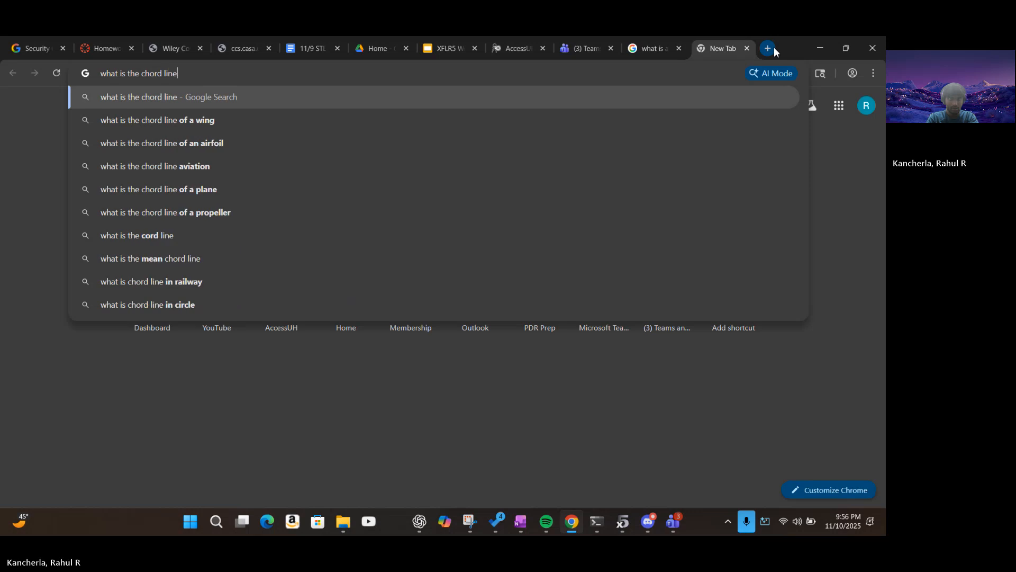
key(Return)
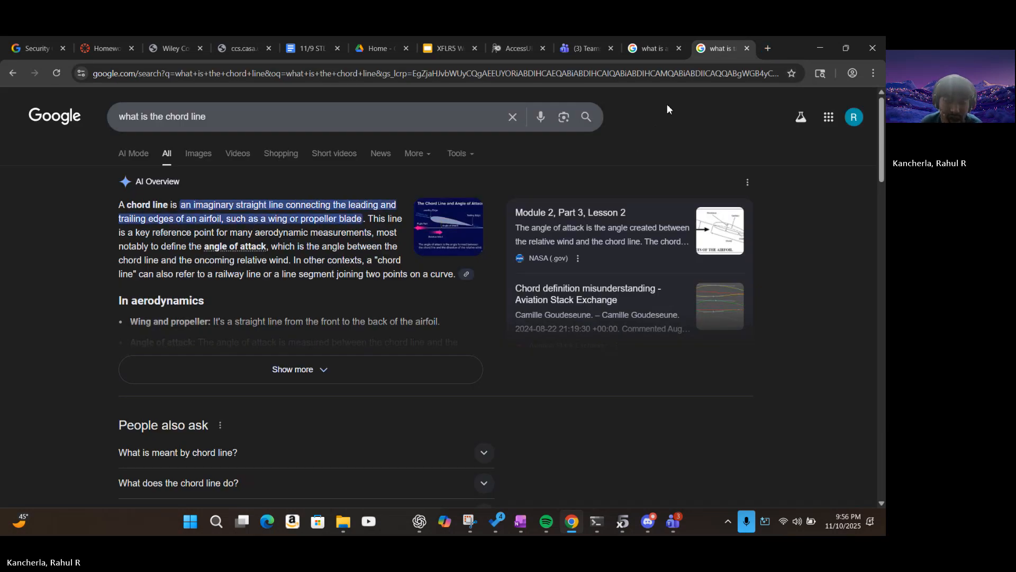
- Return to the alpha search results, switch back to XFLR5 and save the Workshop 2 project
click(666, 52)
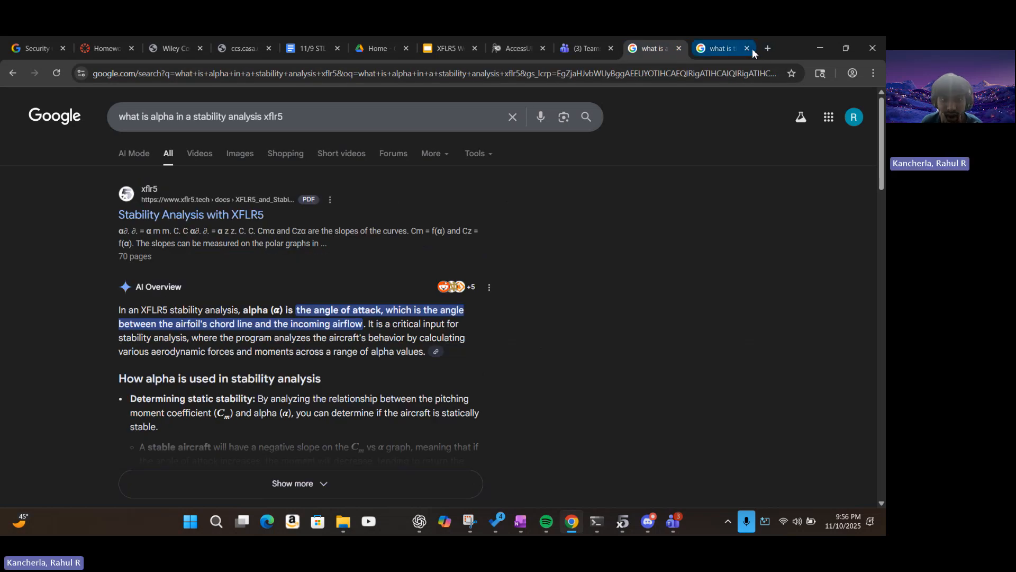
click(623, 521)
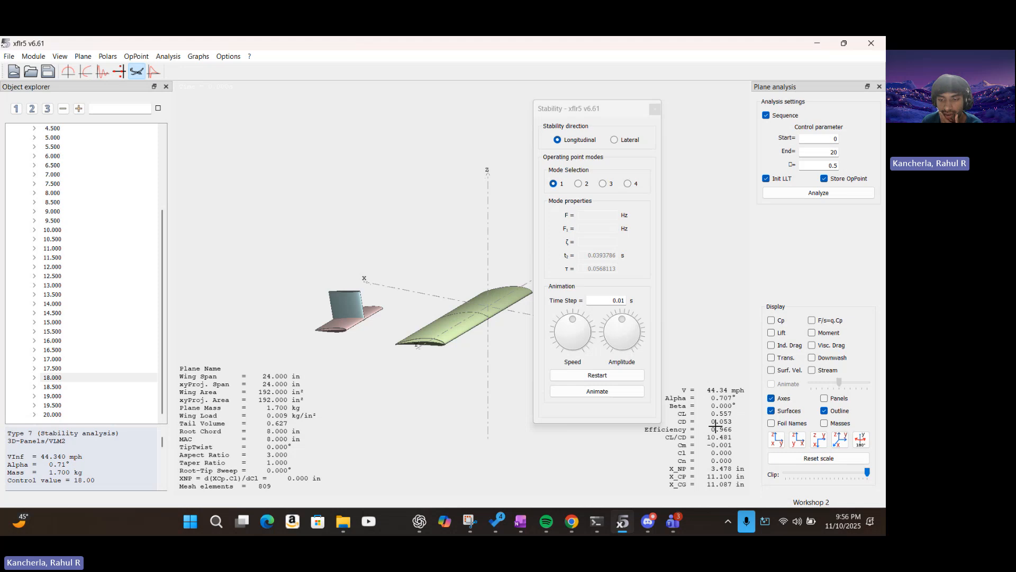
key(ctrl+s)
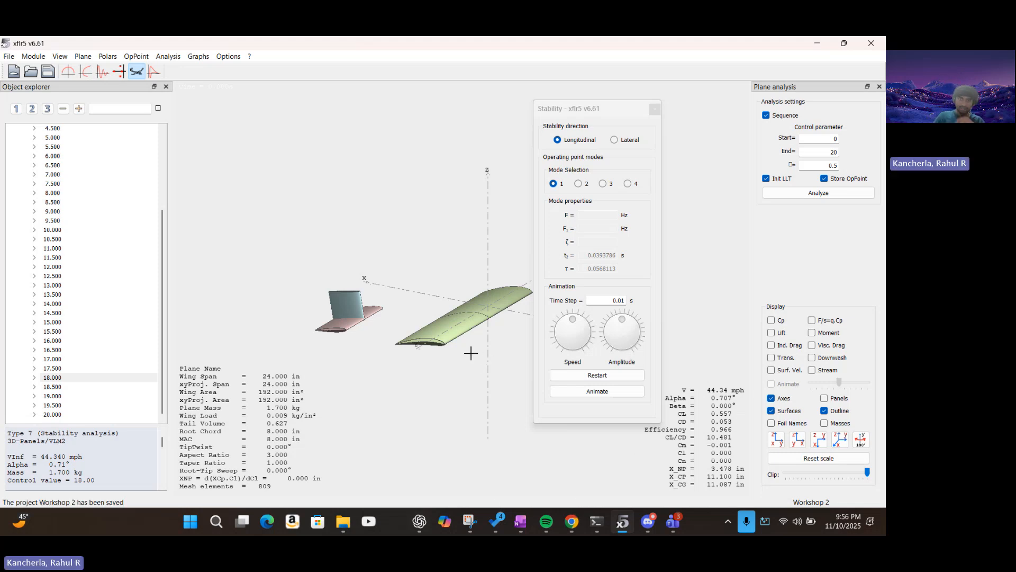
drag(426, 336, 465, 279)
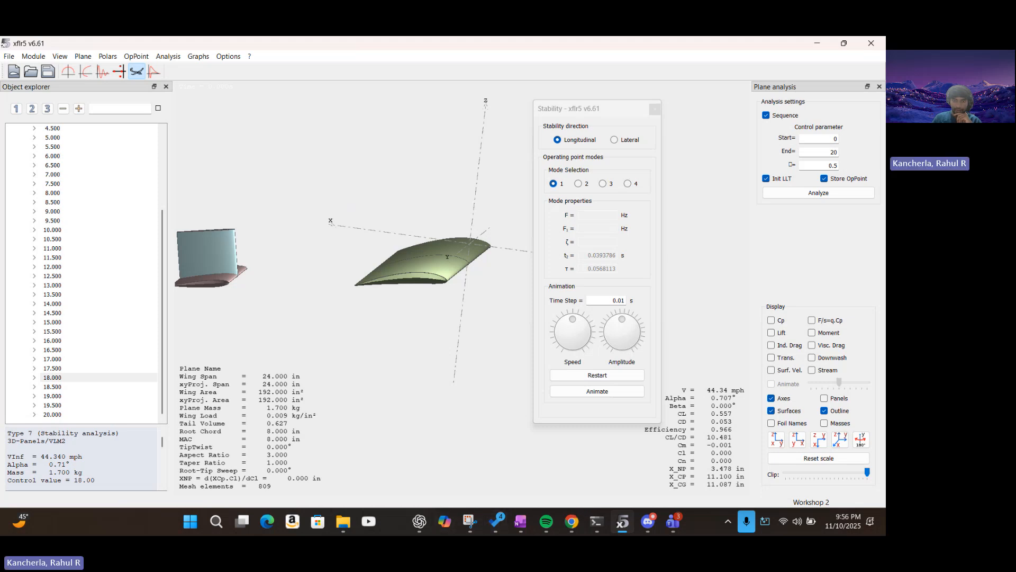
click(572, 520)
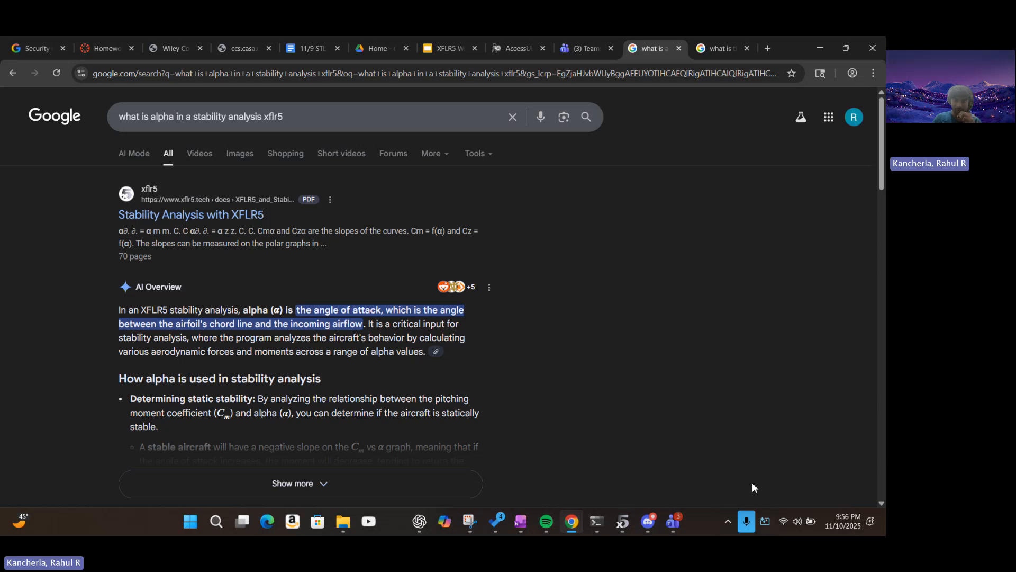
click(648, 522)
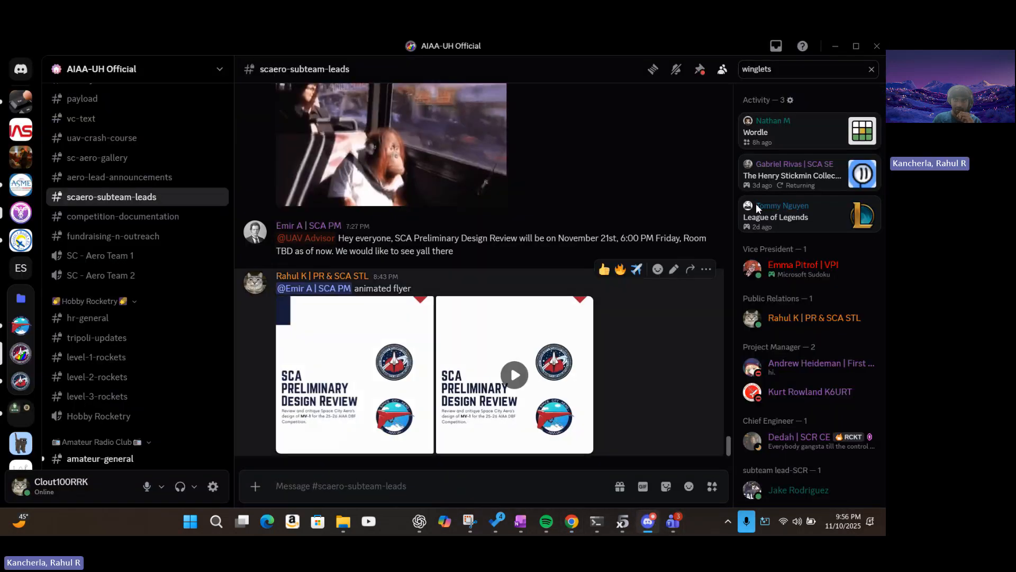
click(836, 46)
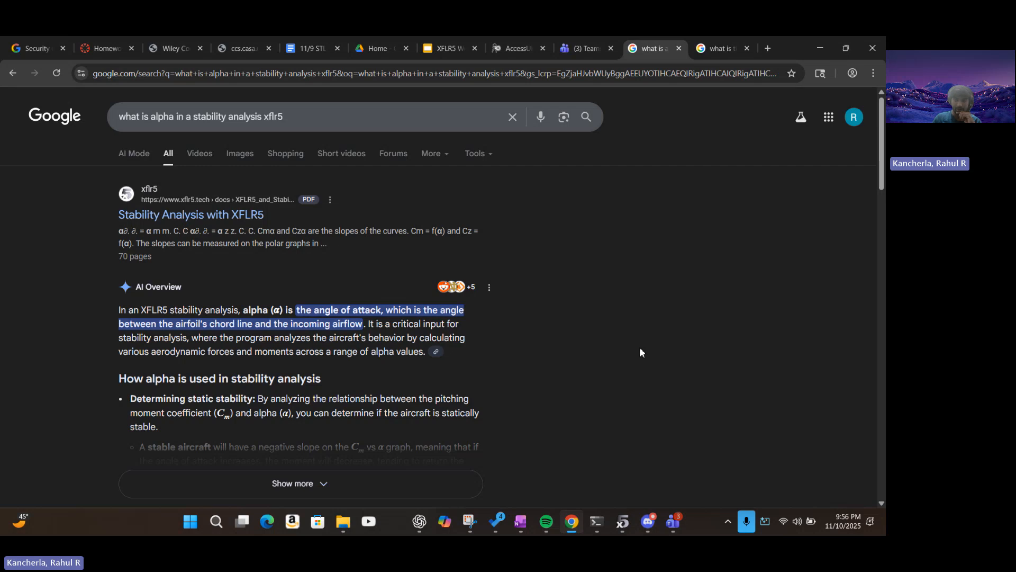
click(617, 518)
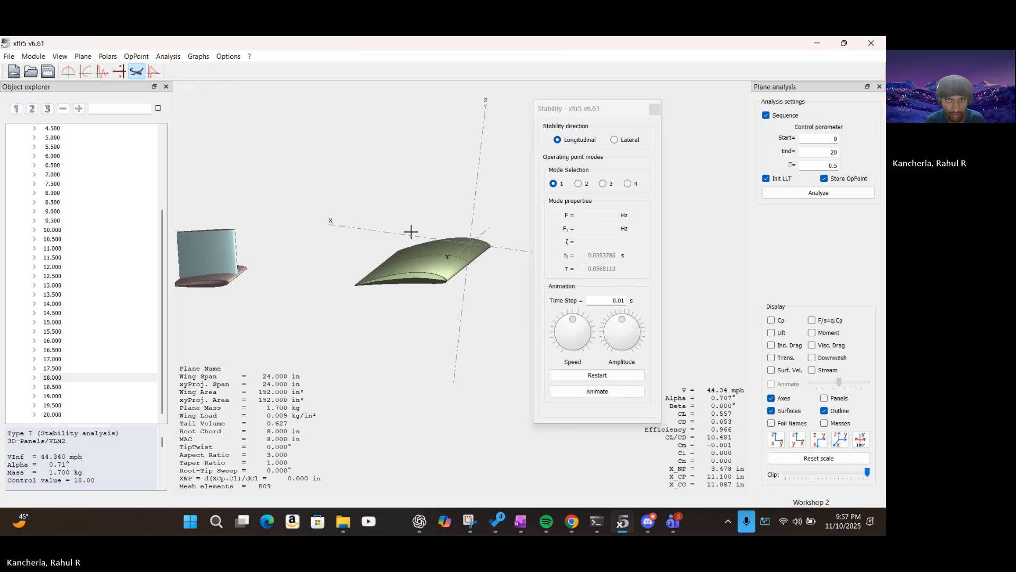
- Examine the plane from several angles together with the T7-VLM2-Elev(g1.0) operating point list and the 18.000 point's aerodynamic results
drag(355, 256, 408, 274)
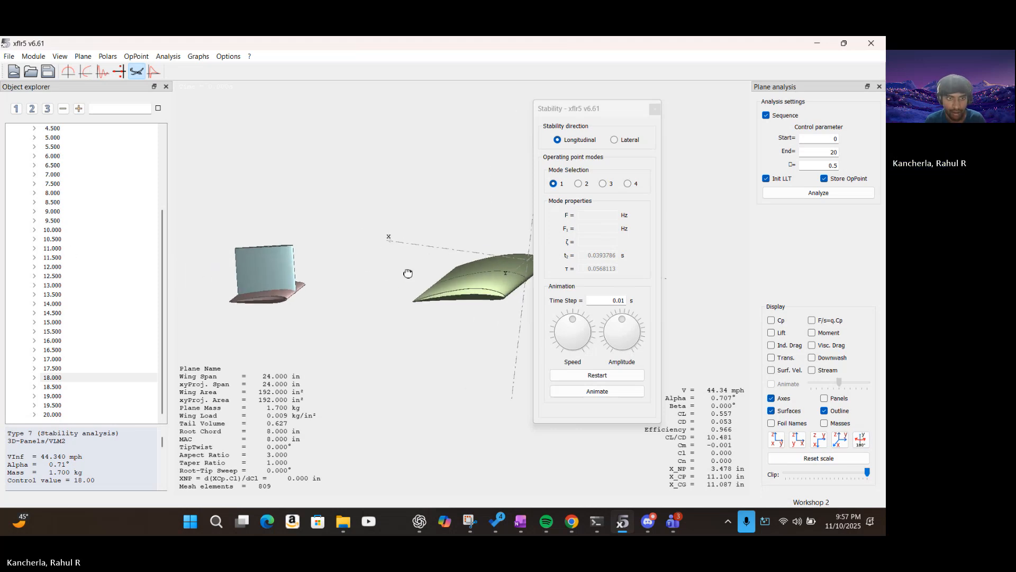
scroll(66, 393, up, 4)
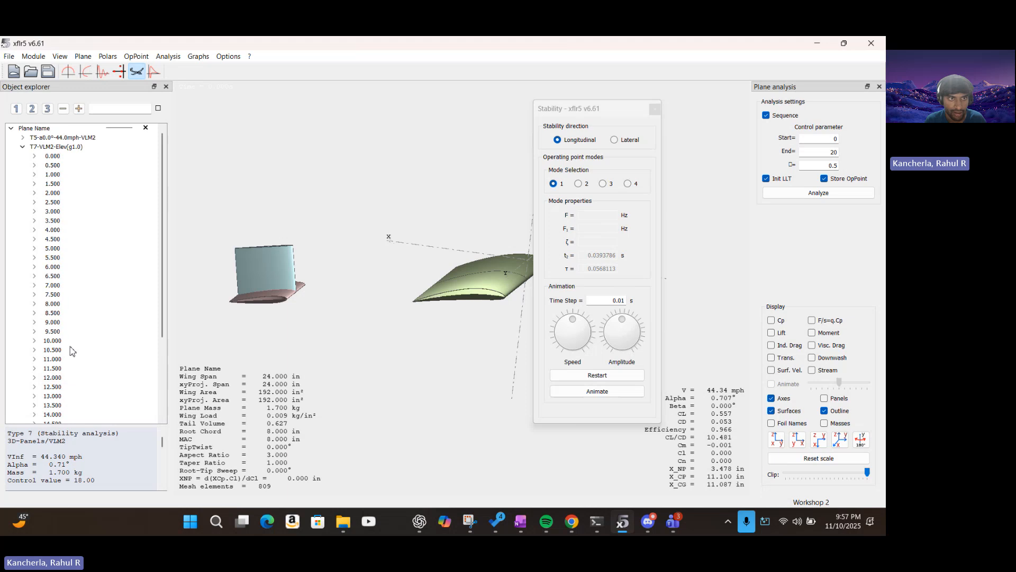
click(22, 147)
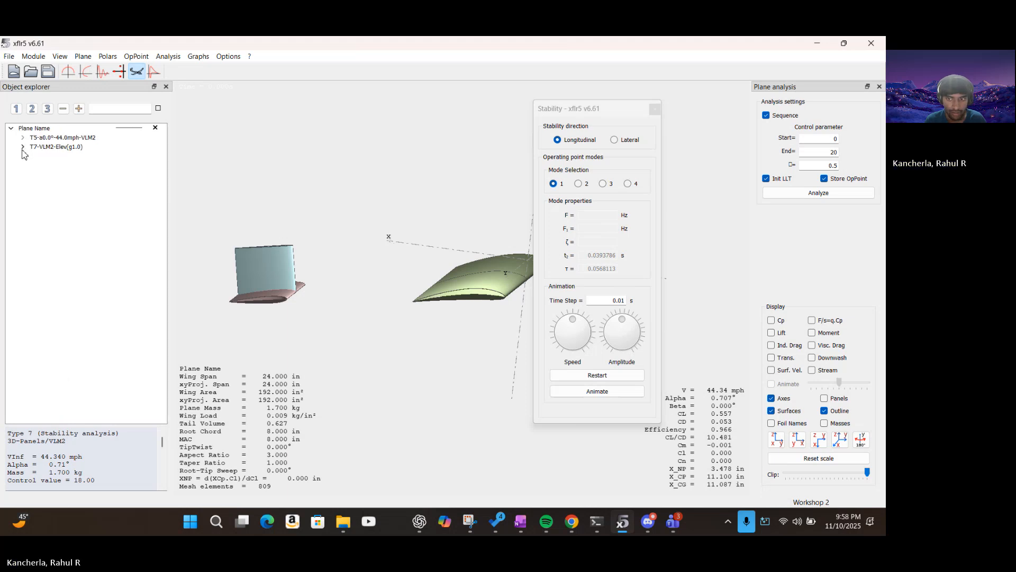
click(23, 150)
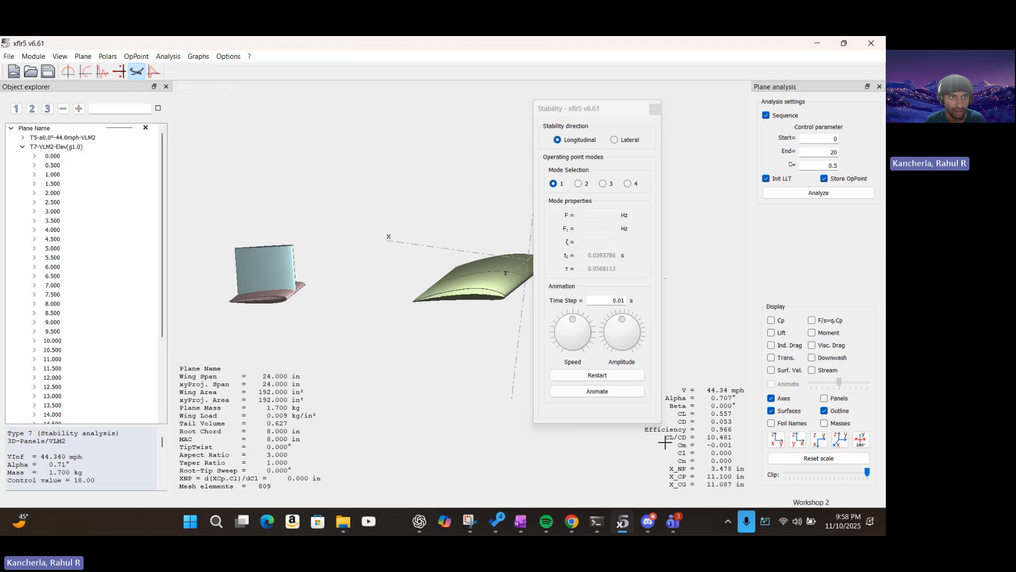
key(ctrl+s)
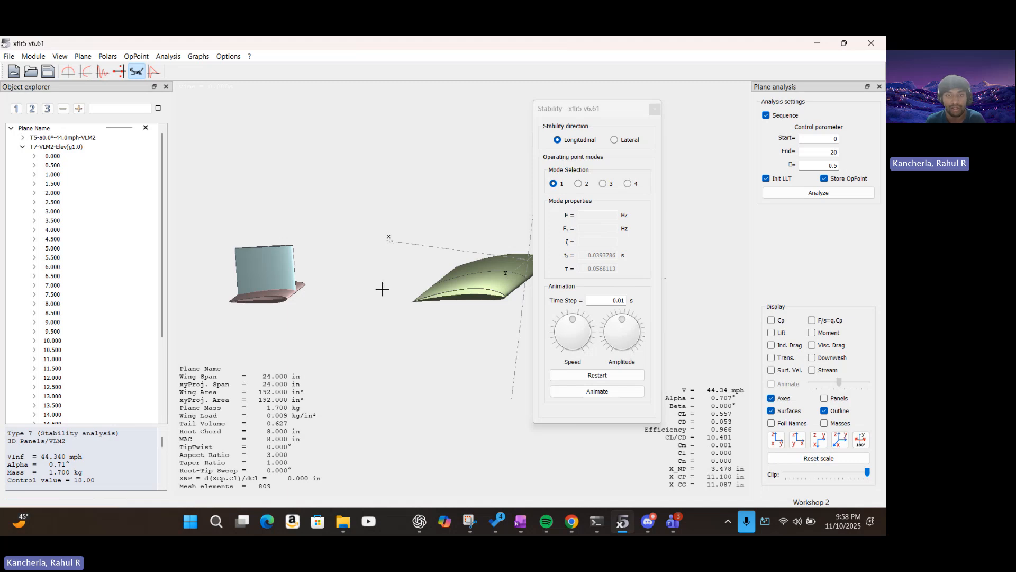
drag(388, 292, 350, 315)
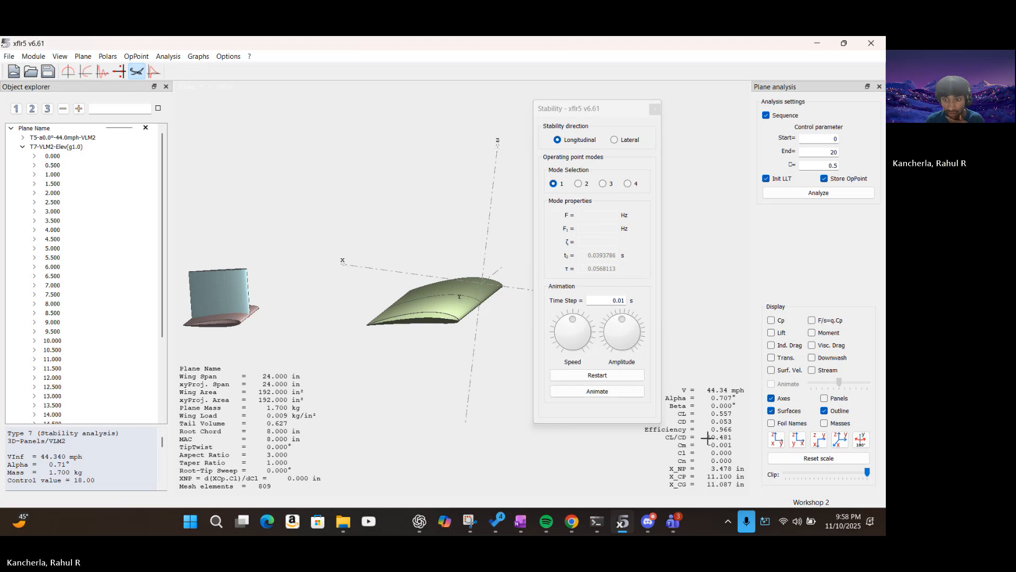
drag(399, 374, 407, 379)
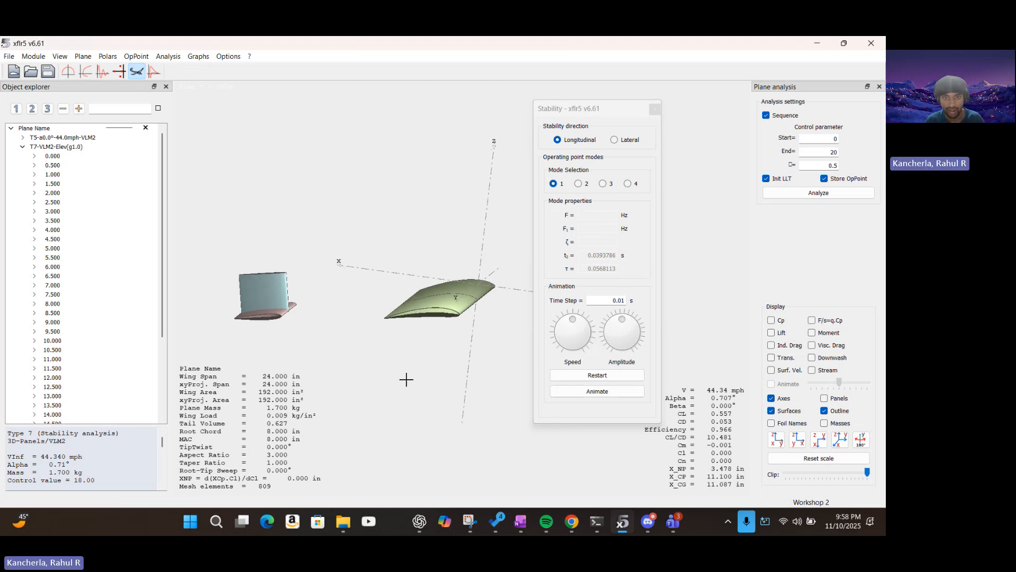
drag(470, 331, 450, 403)
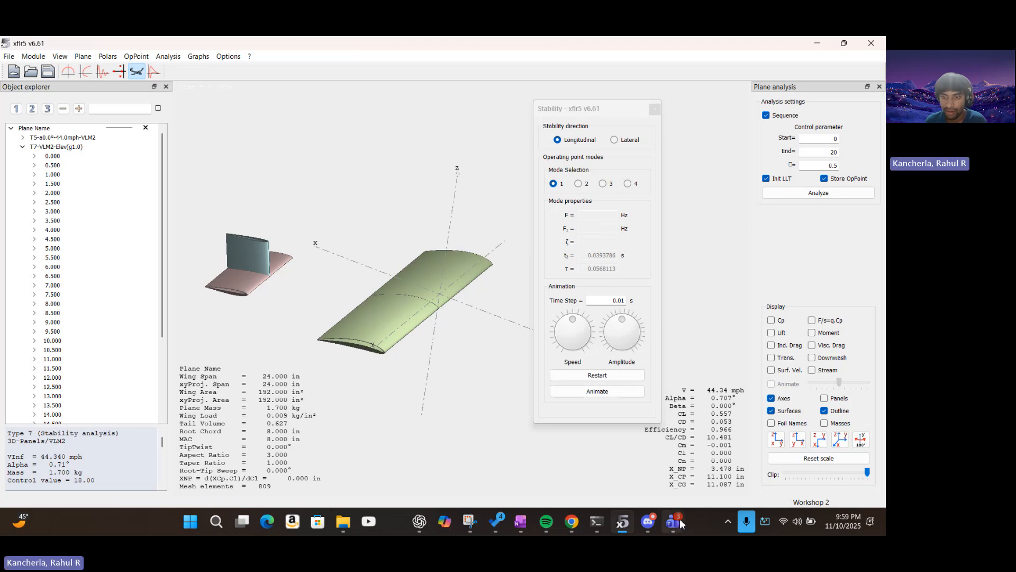
- Switch to the Teams meeting window and stop sharing the screen
mouse_move(681, 523)
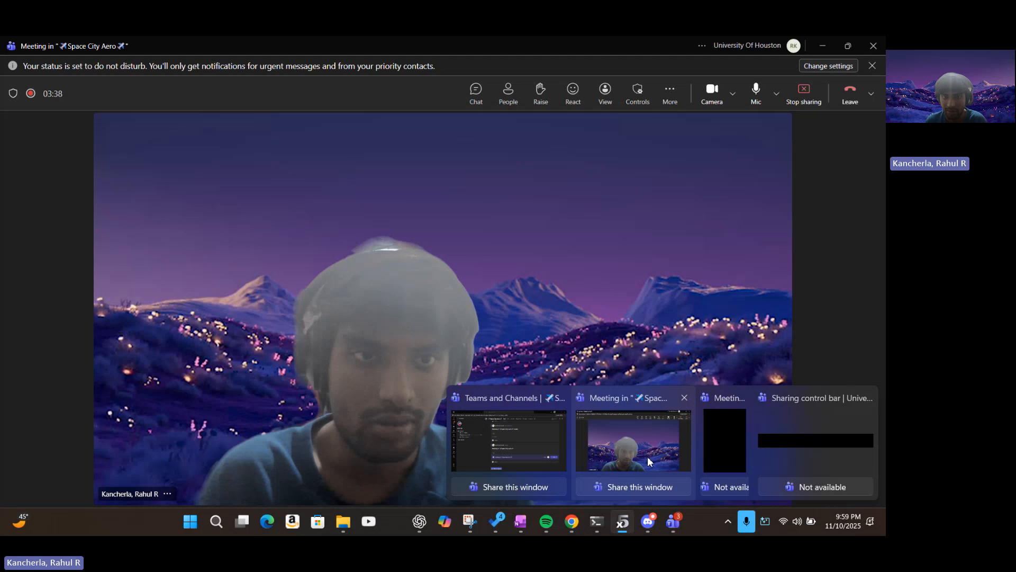
mouse_move(648, 459)
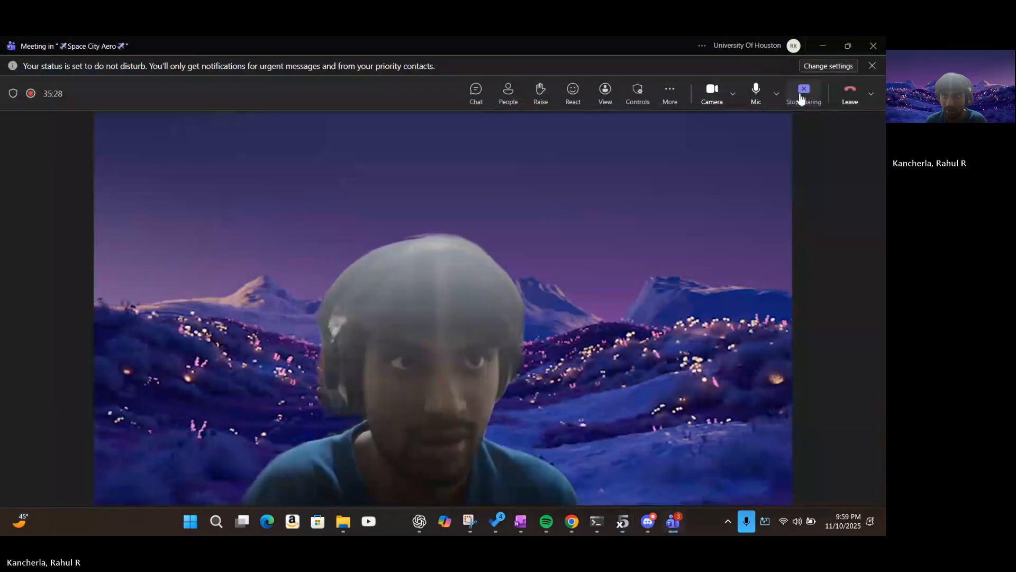
click(803, 91)
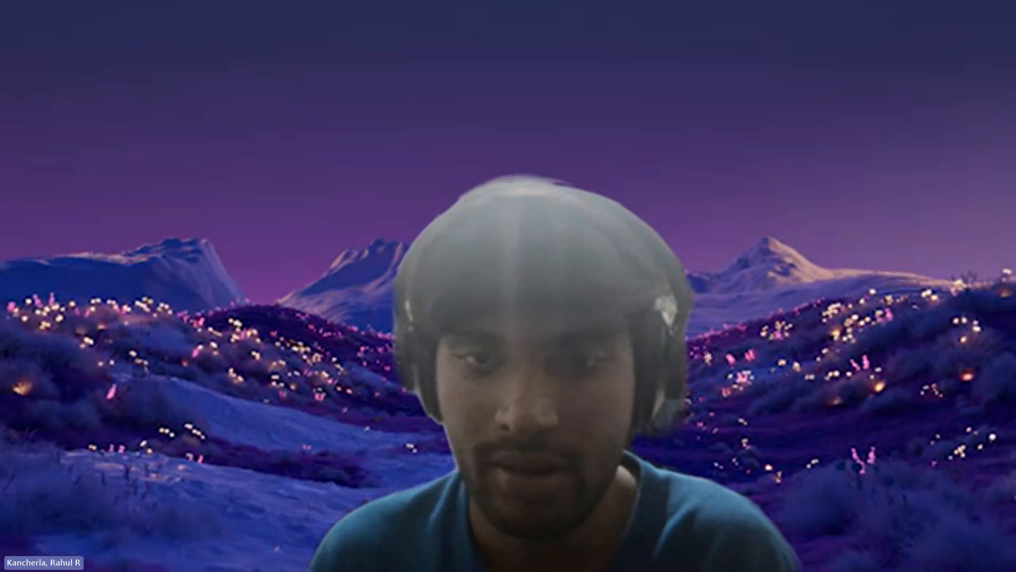